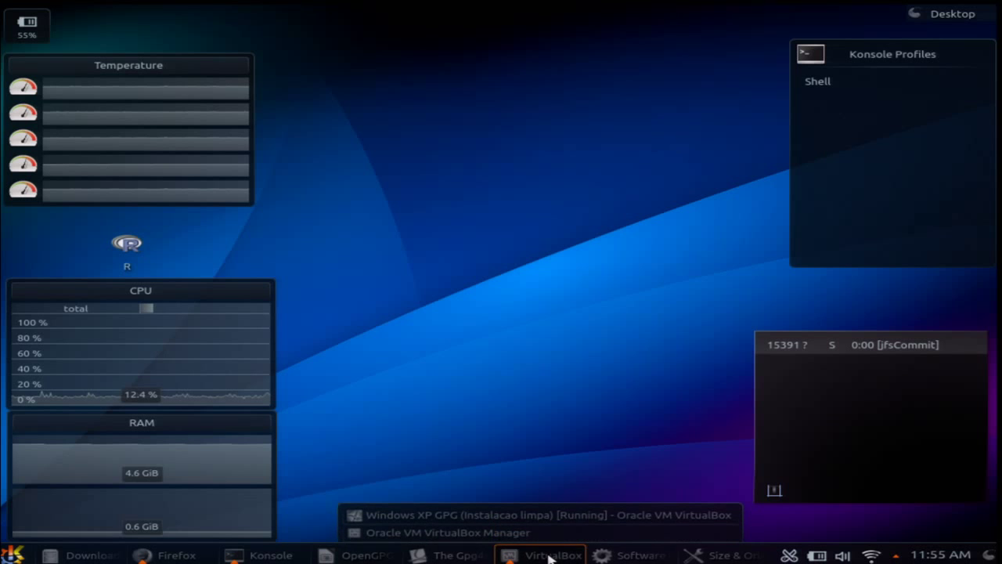
In the Windows XP GPG VM, minimize Claws Mail and Chrome, close IE, and move the gpg4win-2.2.1 icon mid-desktop
click(517, 517)
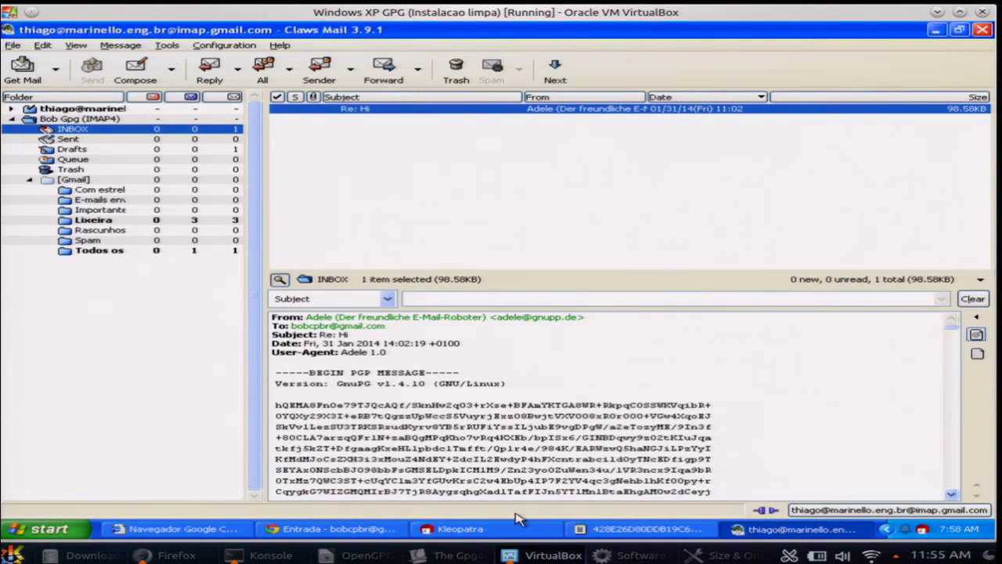
click(936, 30)
click(939, 32)
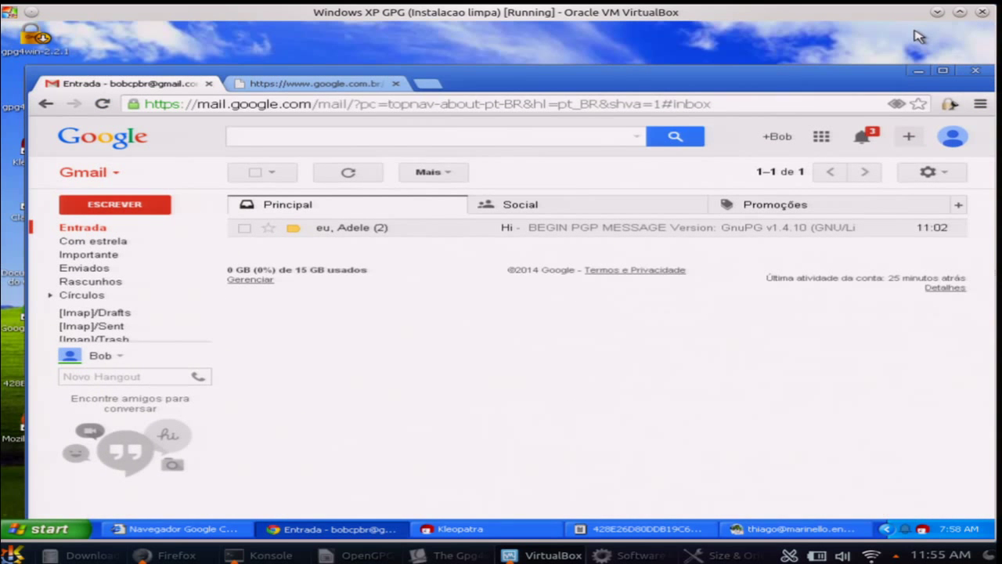
click(920, 72)
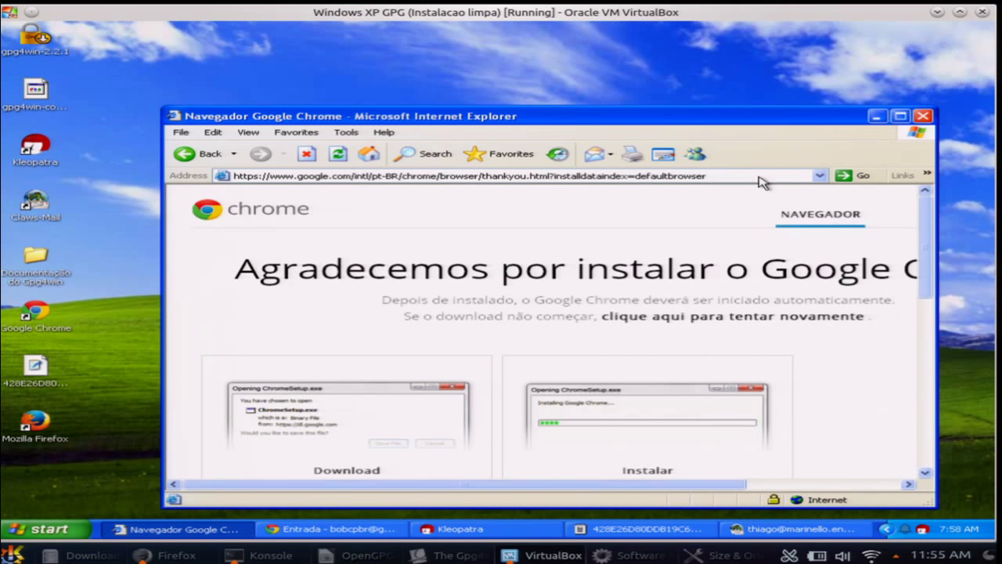
click(923, 116)
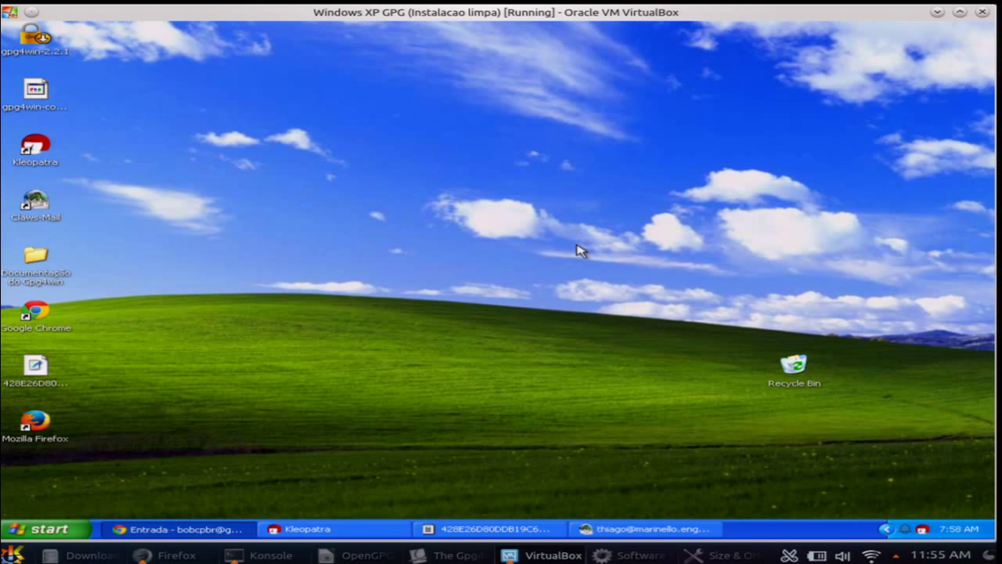
click(37, 51)
drag(39, 54, 374, 170)
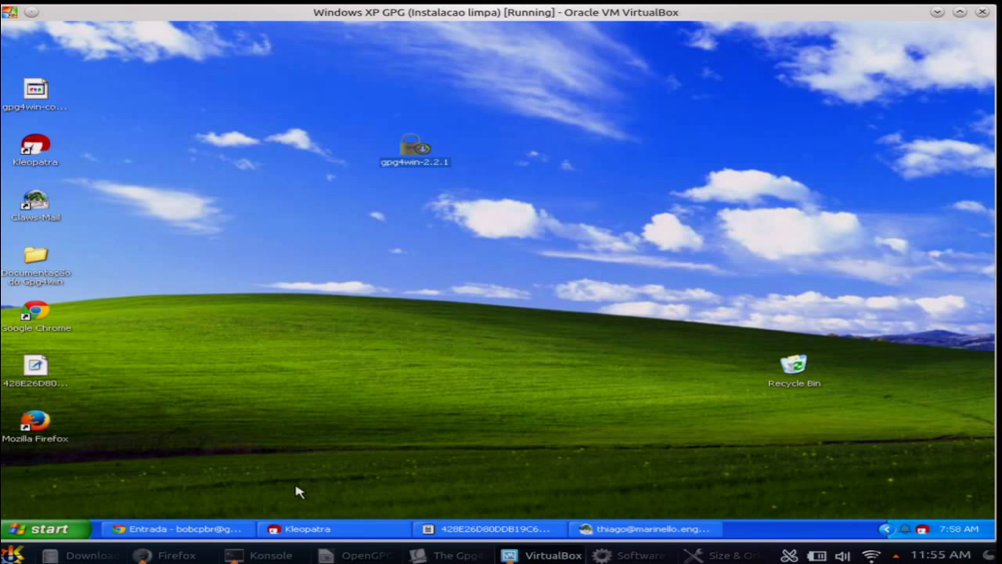
Restore Kleopatra, enlarge and reposition its window, and widen the Name column to show full names
click(313, 529)
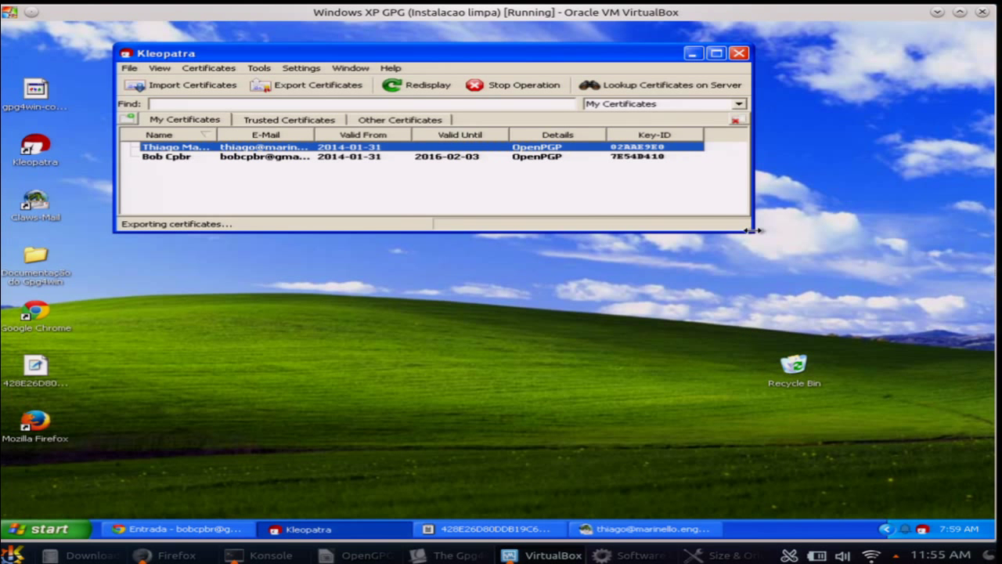
drag(750, 235, 810, 406)
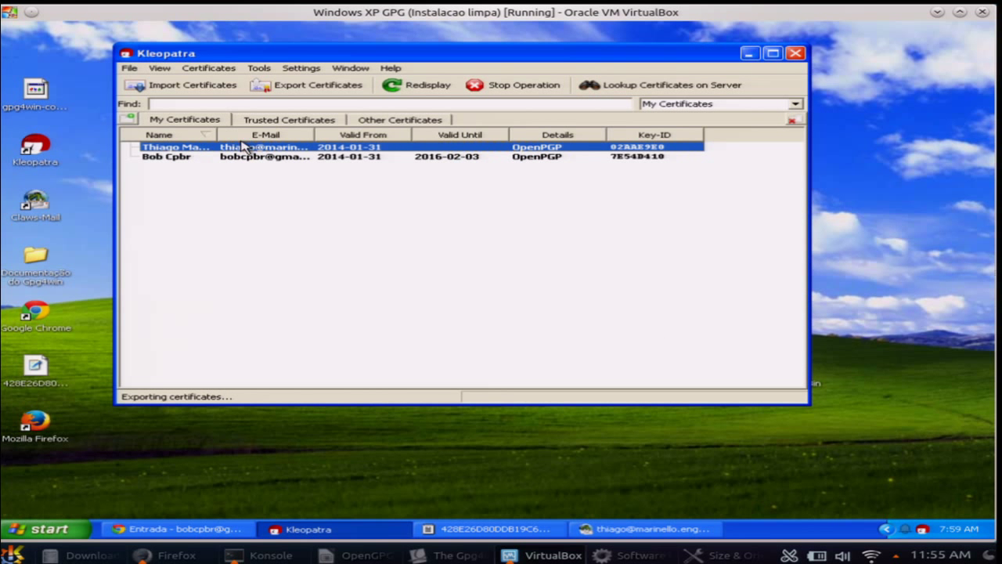
drag(218, 134, 279, 138)
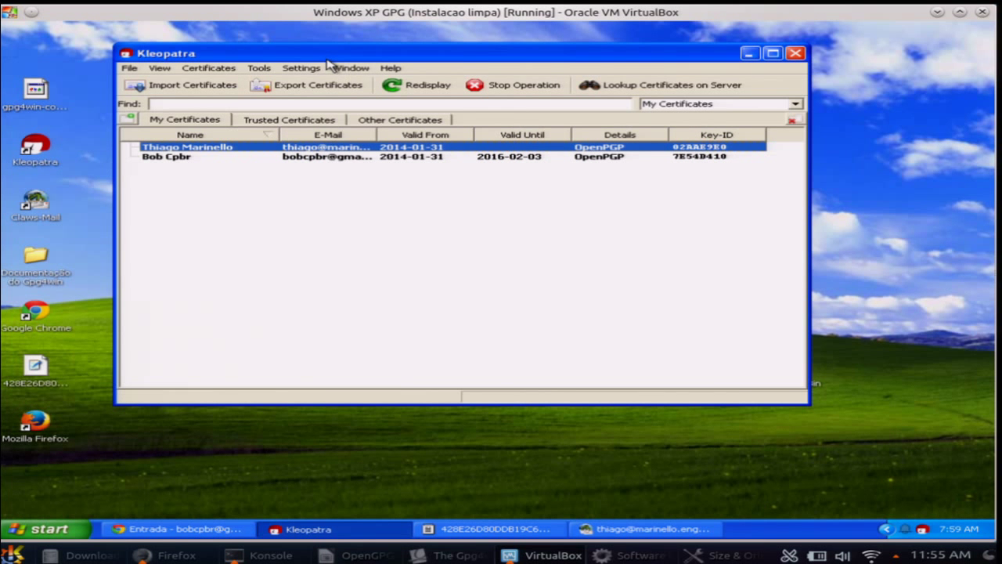
drag(328, 63, 401, 129)
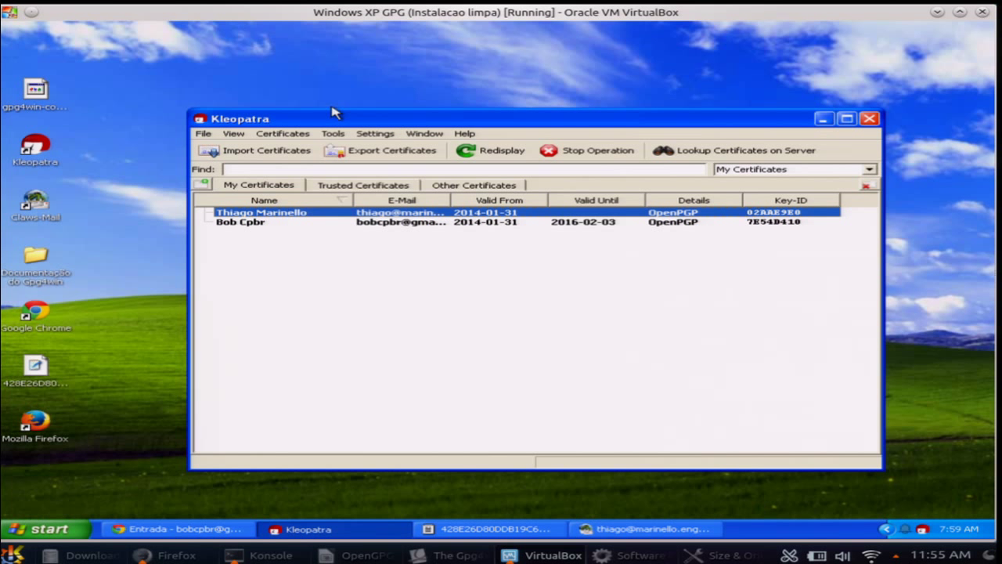
click(209, 131)
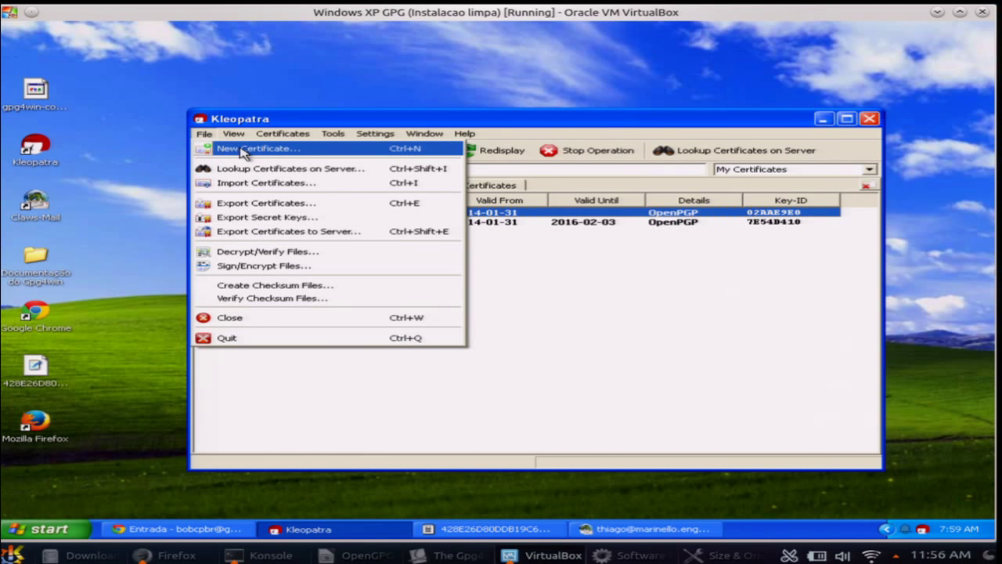
Choose New Certificate as a personal OpenPGP key pair and enter the owner's name and e-mail address
click(243, 149)
drag(409, 168, 348, 115)
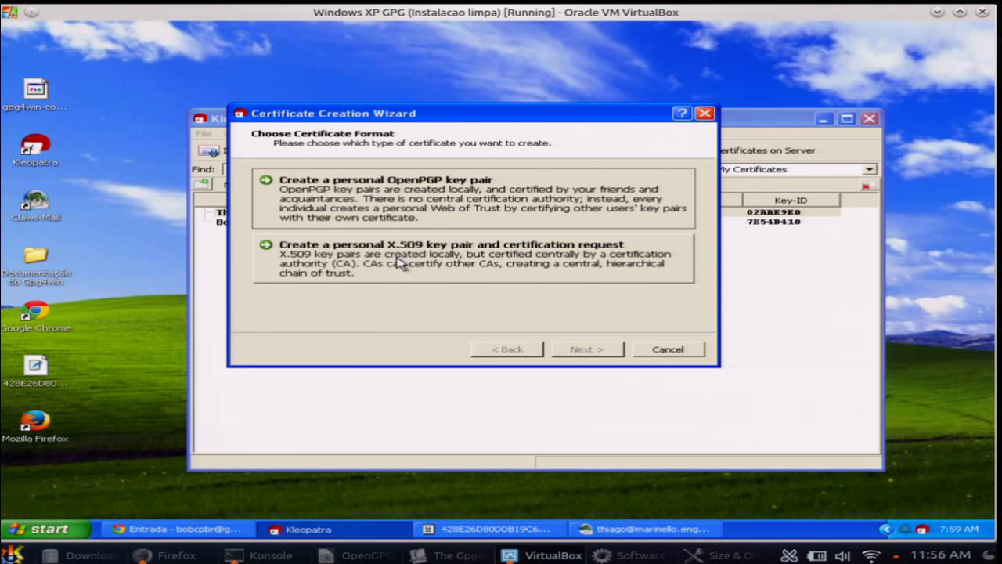
click(466, 190)
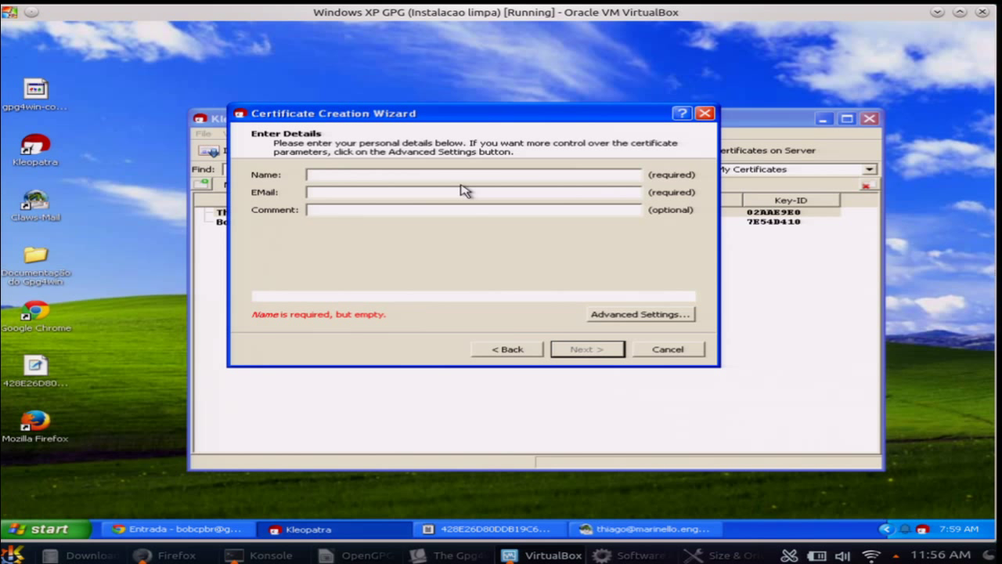
text(T)
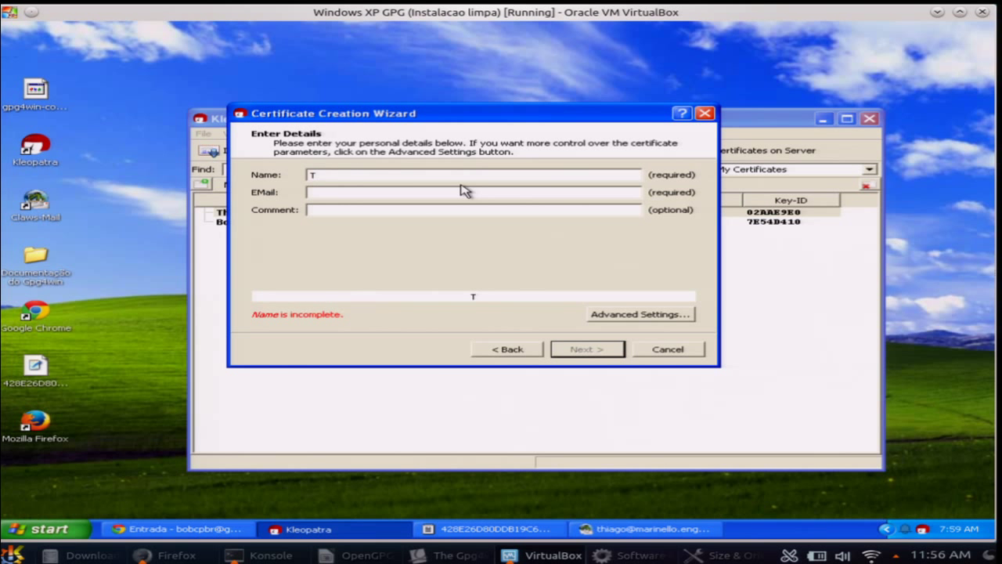
key(BackSpace)
text(Joaozinh)
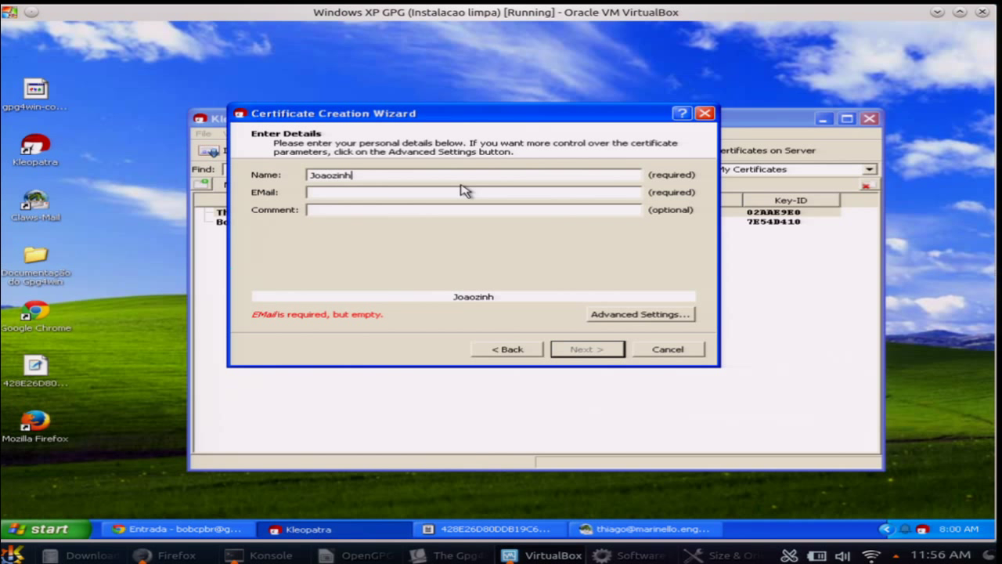
text(o)
key(Tab)
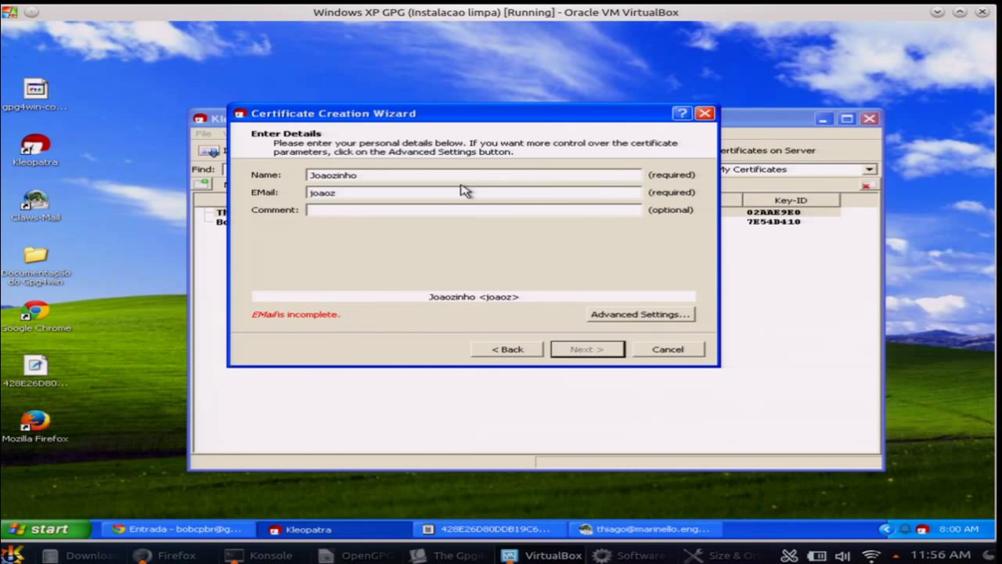
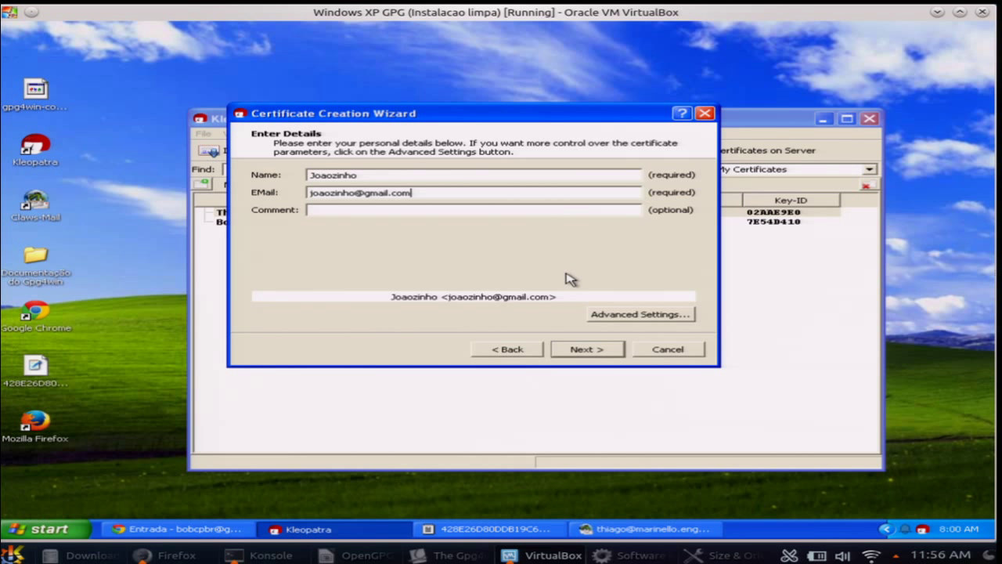
In Advanced Settings, make the key RSA 4,096 bits with no expiry date and confirm
click(621, 316)
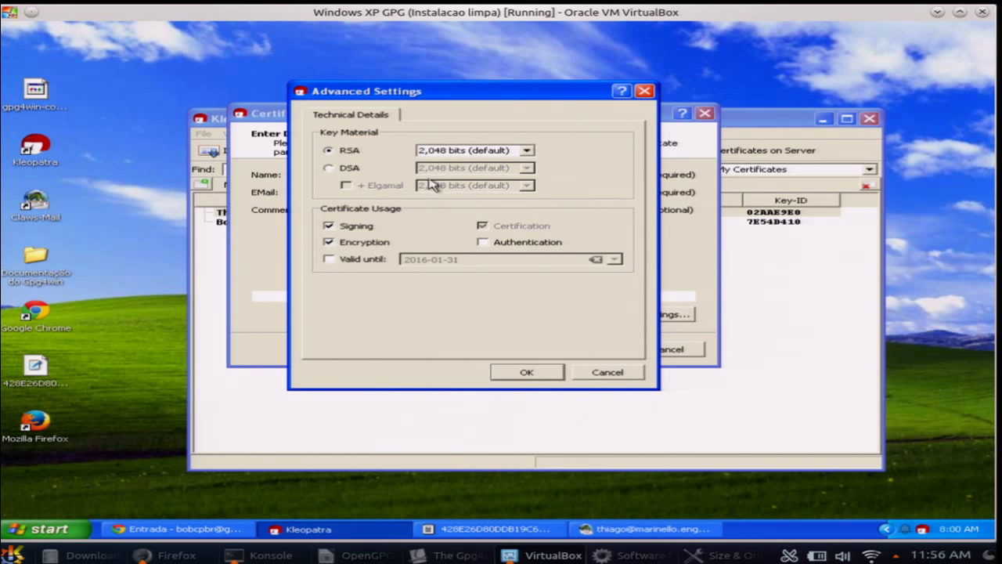
click(458, 152)
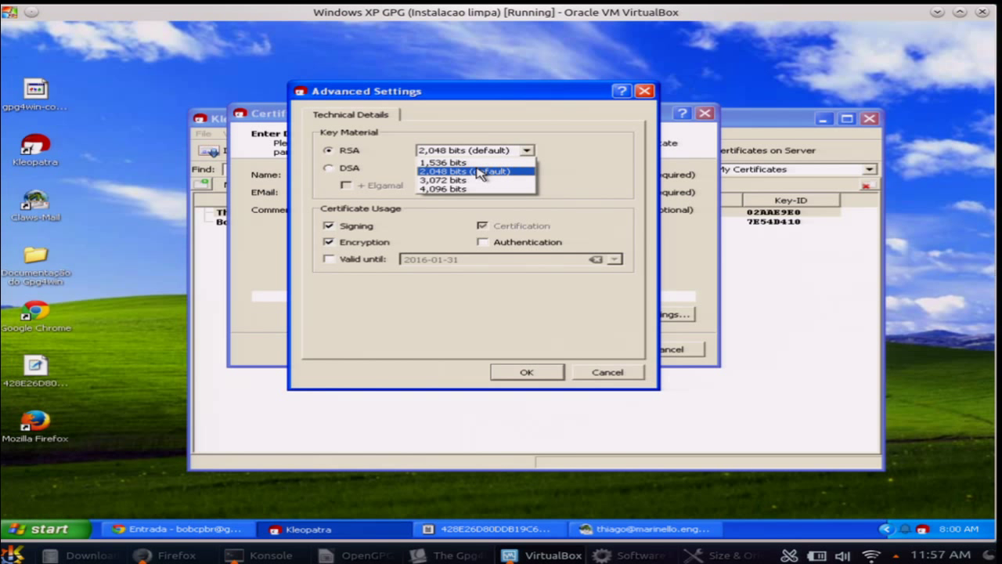
click(473, 190)
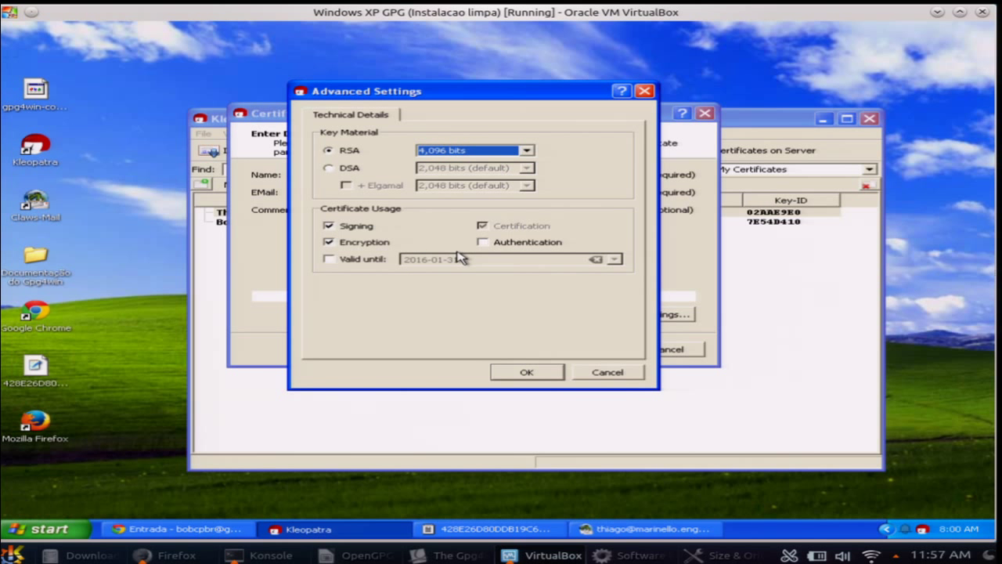
click(368, 260)
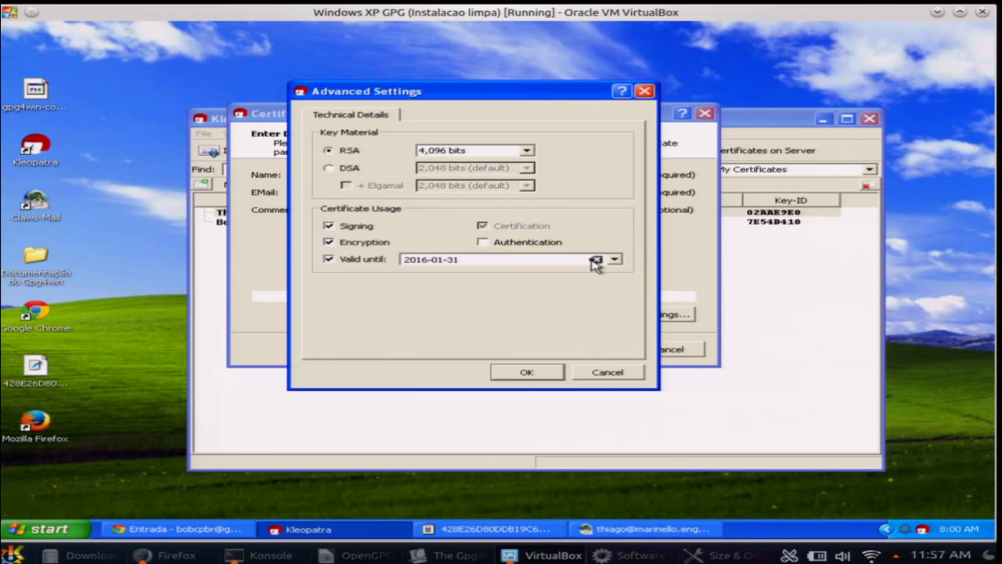
click(615, 259)
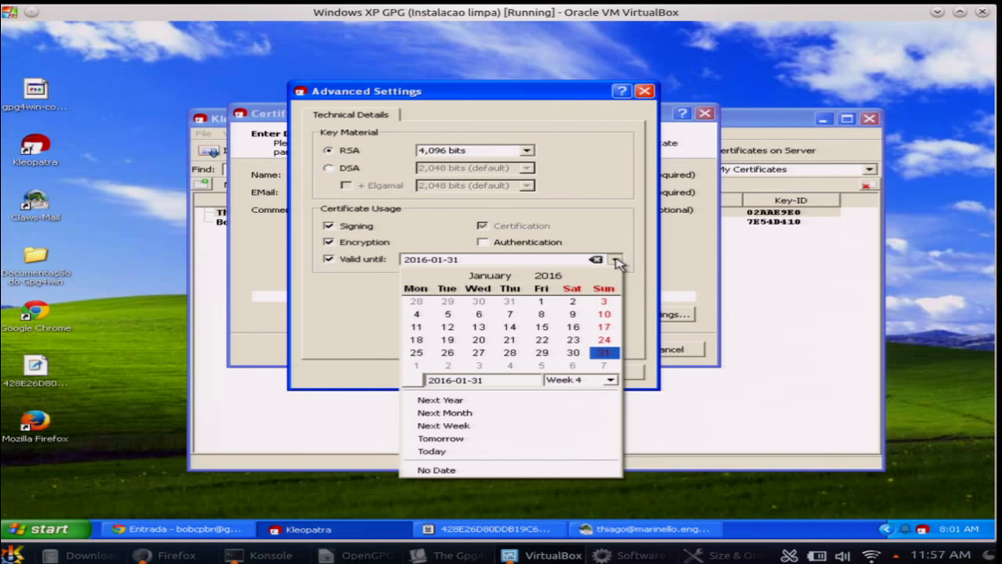
click(362, 264)
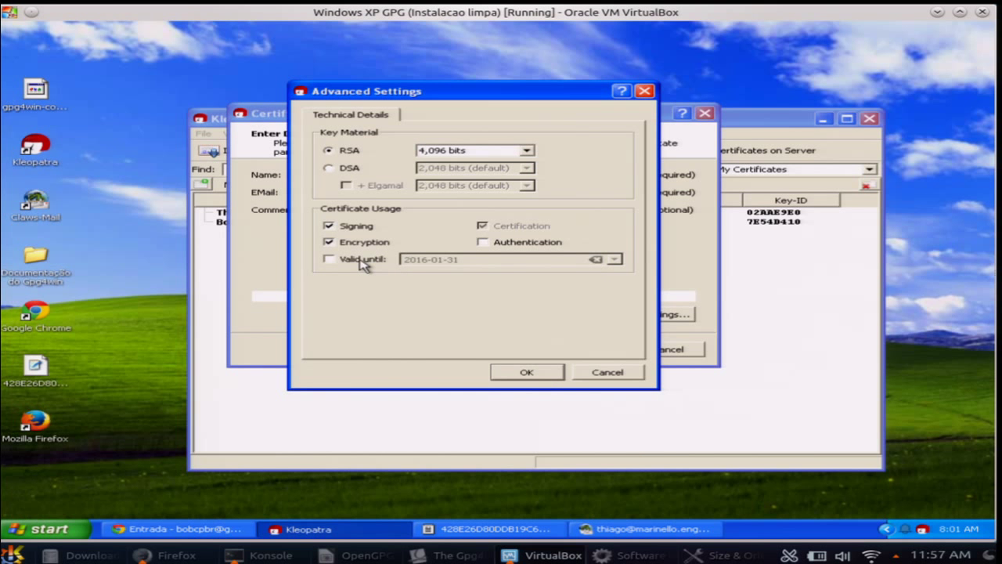
click(531, 373)
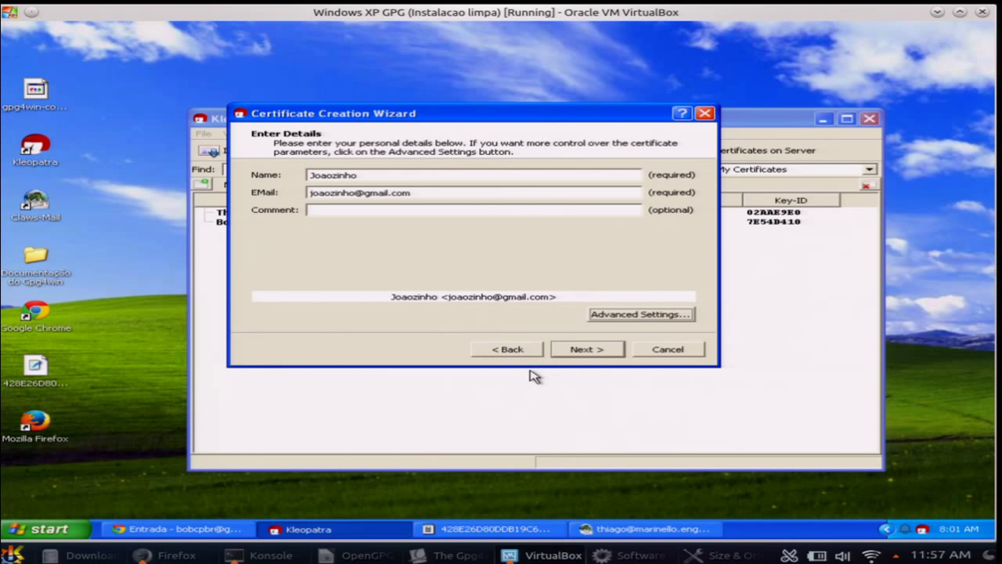
Review the certificate parameters with all details shown, then start creating the key
click(571, 354)
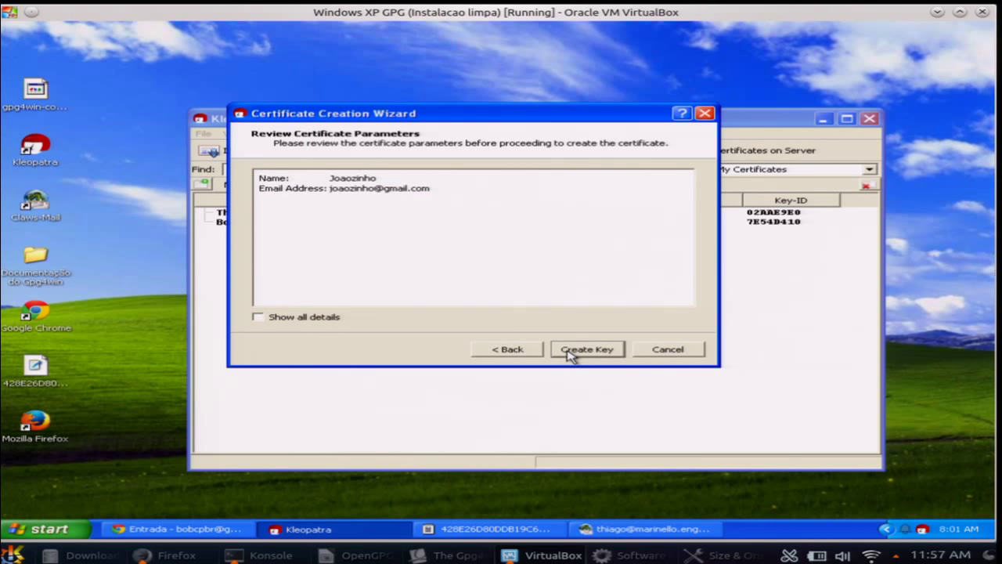
click(328, 316)
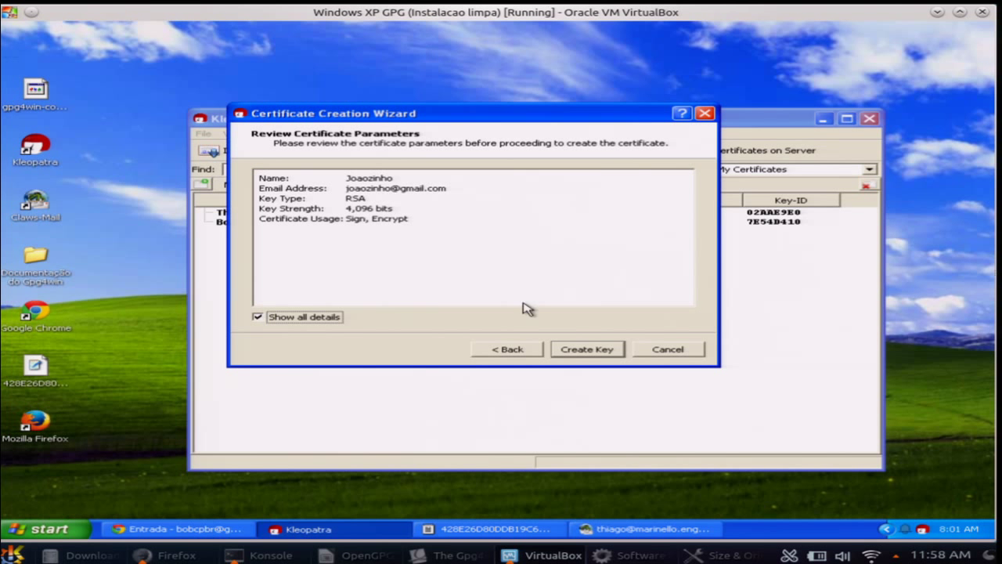
click(580, 349)
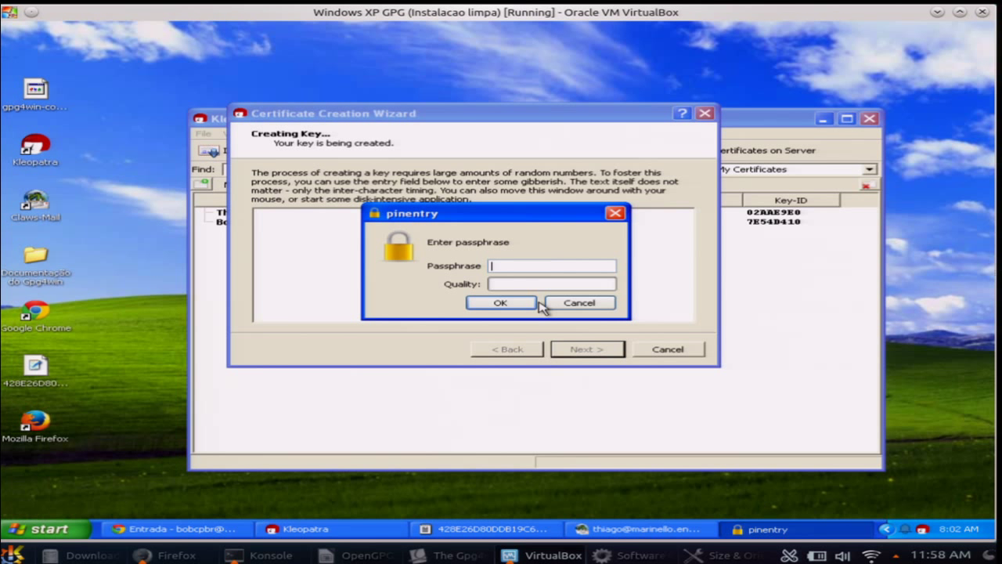
Enter a four-character passphrase, accept both insecure-passphrase warnings, and confirm it by re-entering it
text(••••)
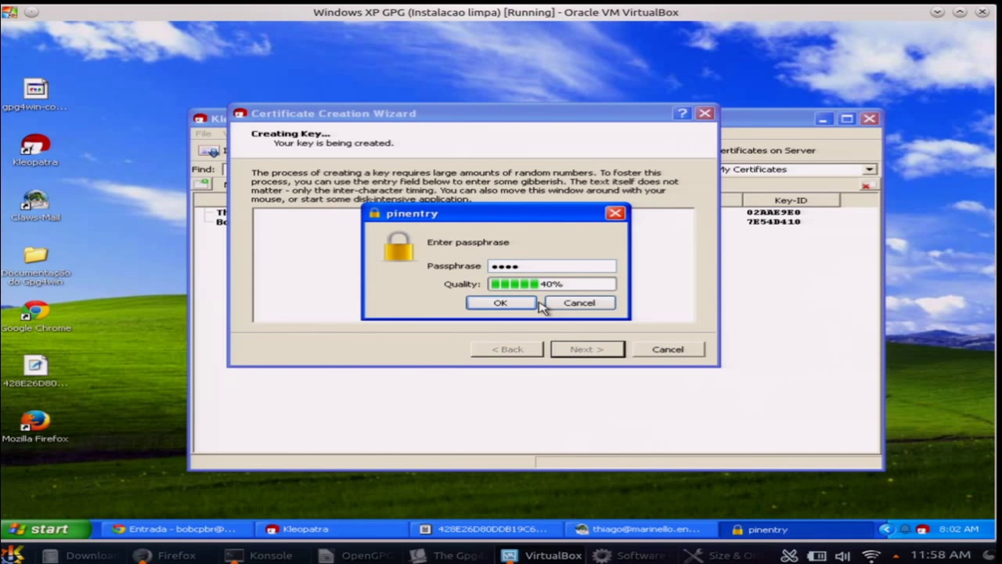
click(523, 306)
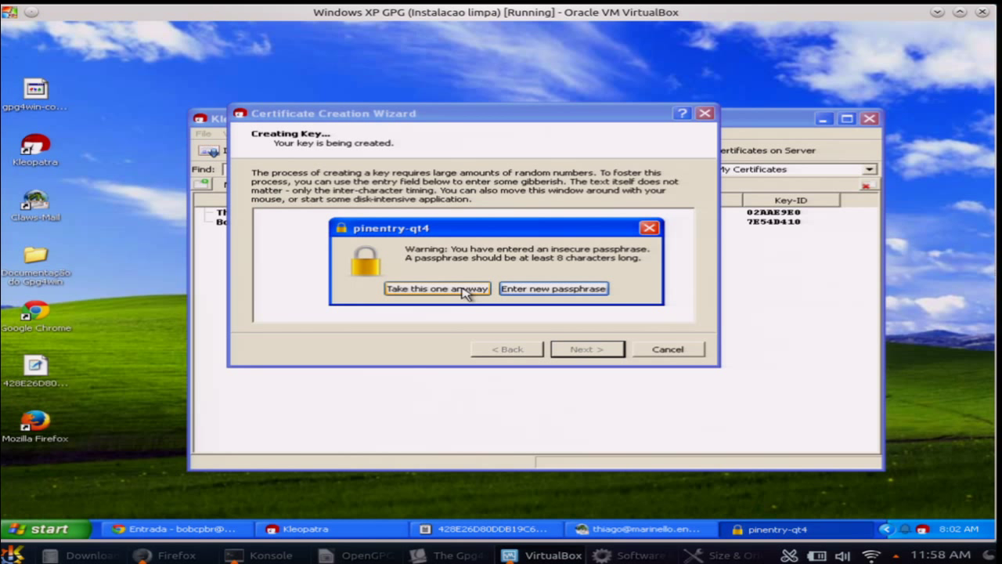
click(466, 289)
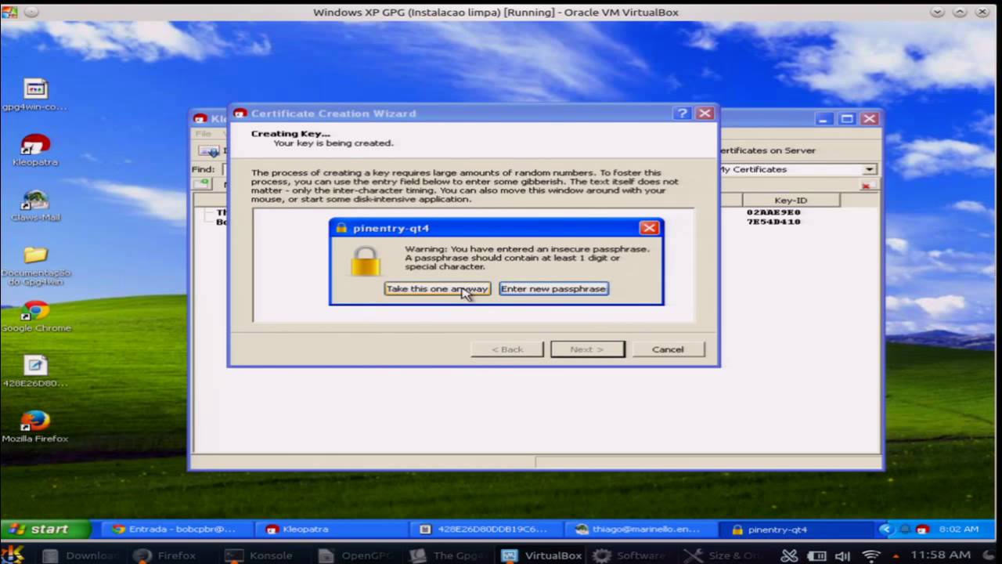
click(466, 290)
text(ab)
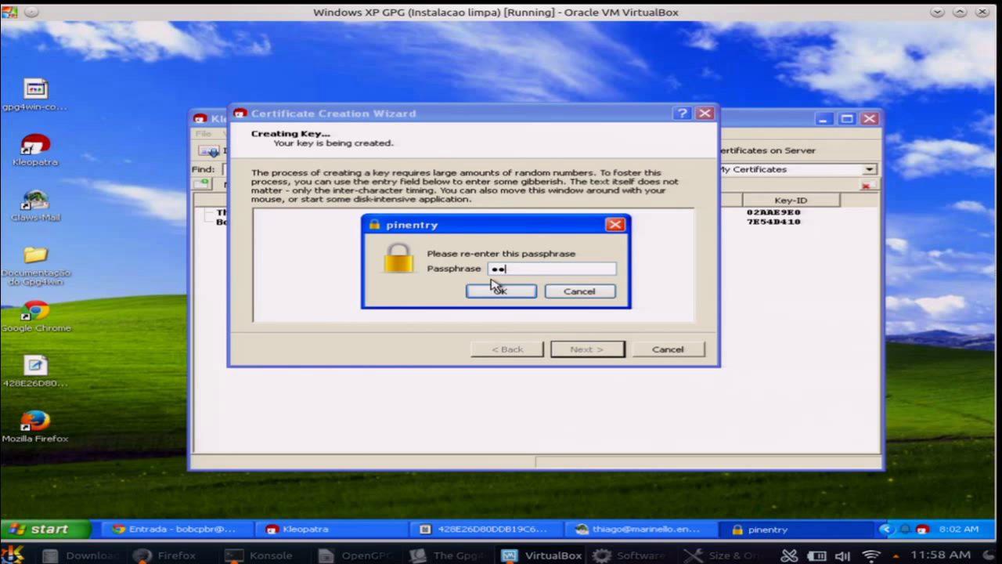
text(cd)
click(481, 293)
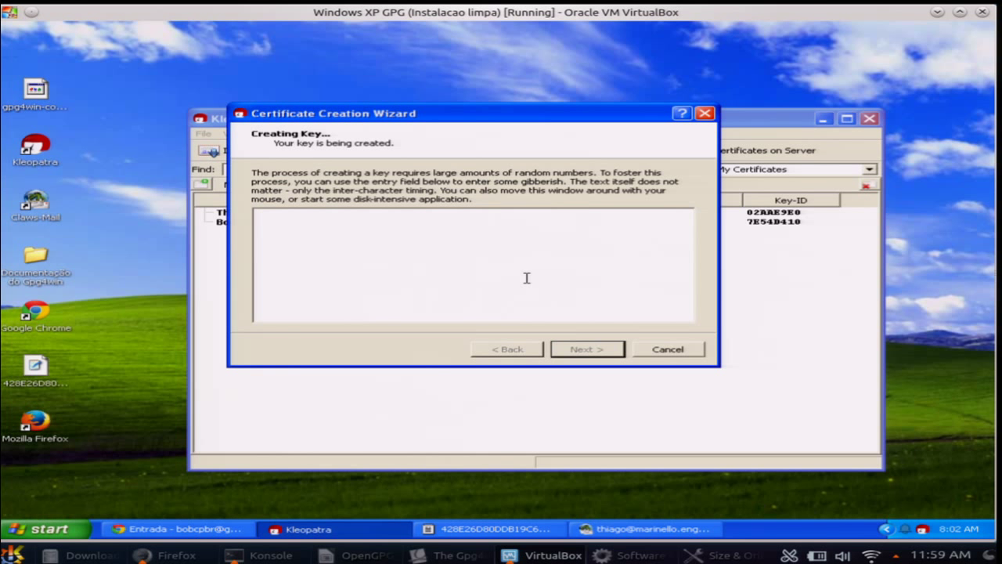
Type random characters into the wizard until the key pair is reported successfully created
text(ip)
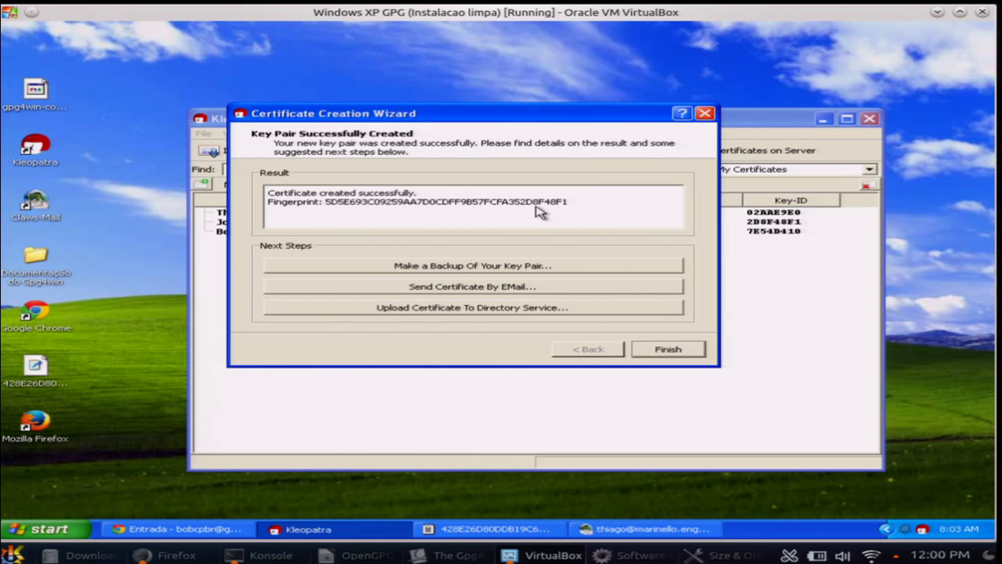
Export a secret key backup named teste.gpg to the Desktop and finish the creation wizard
click(484, 267)
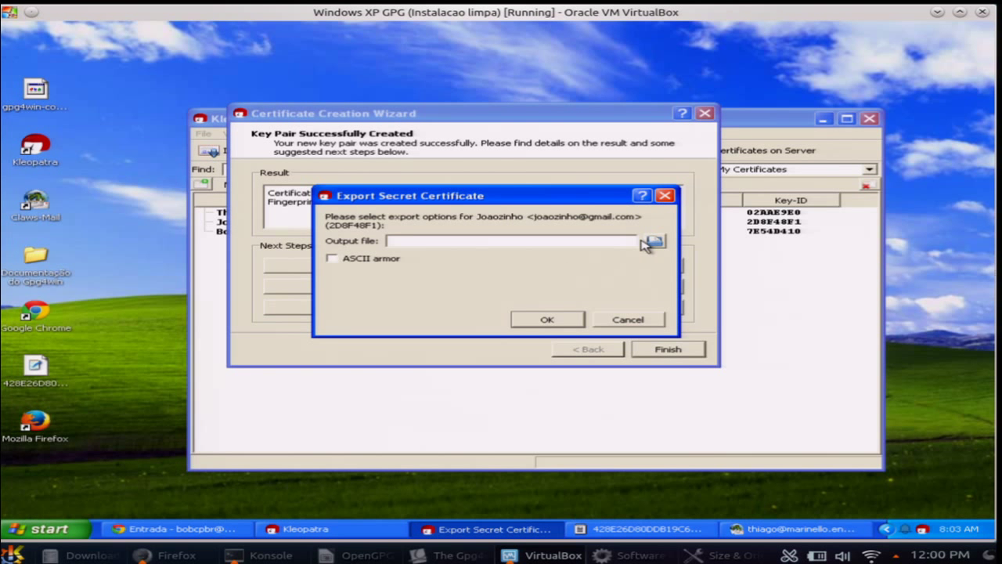
click(655, 240)
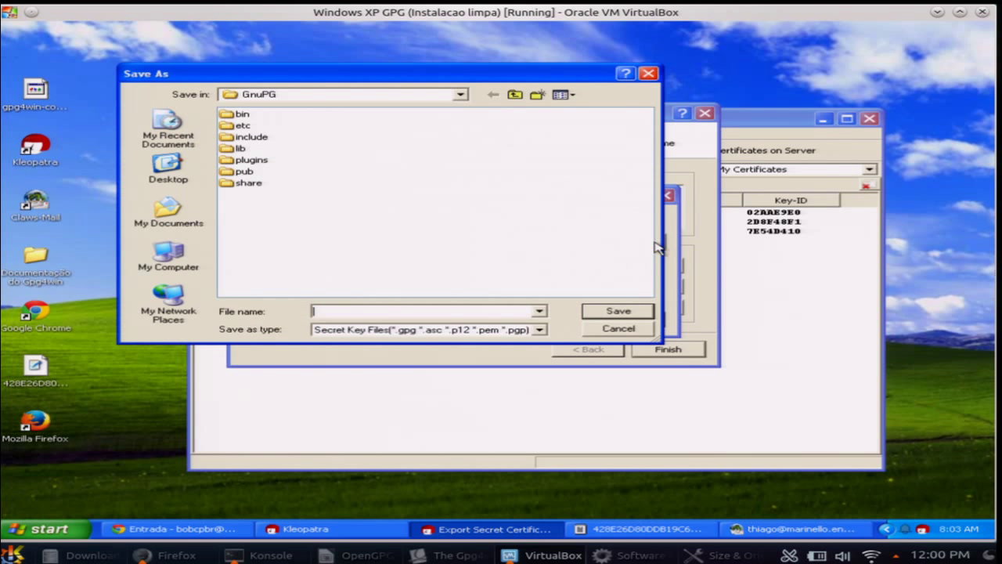
click(207, 165)
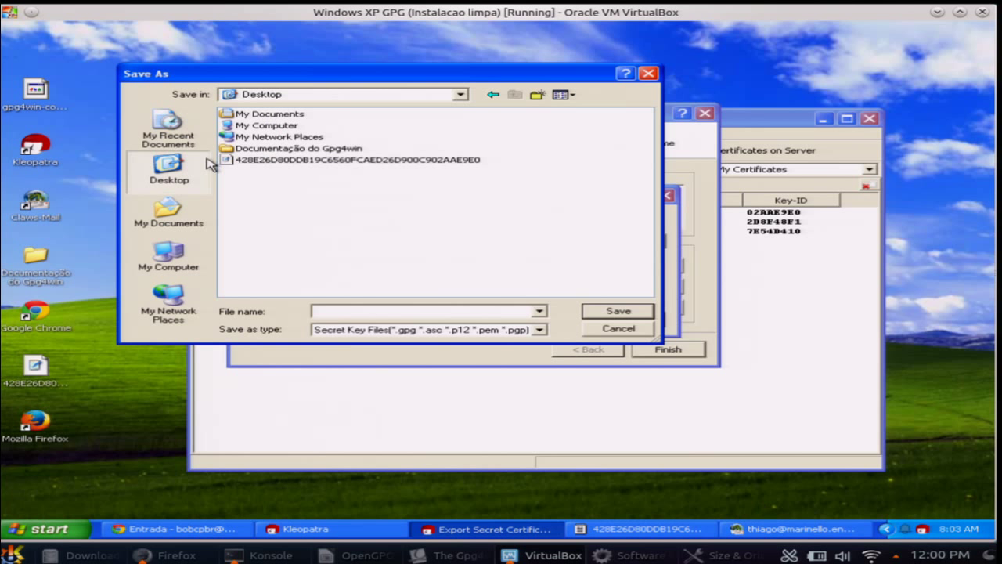
click(607, 312)
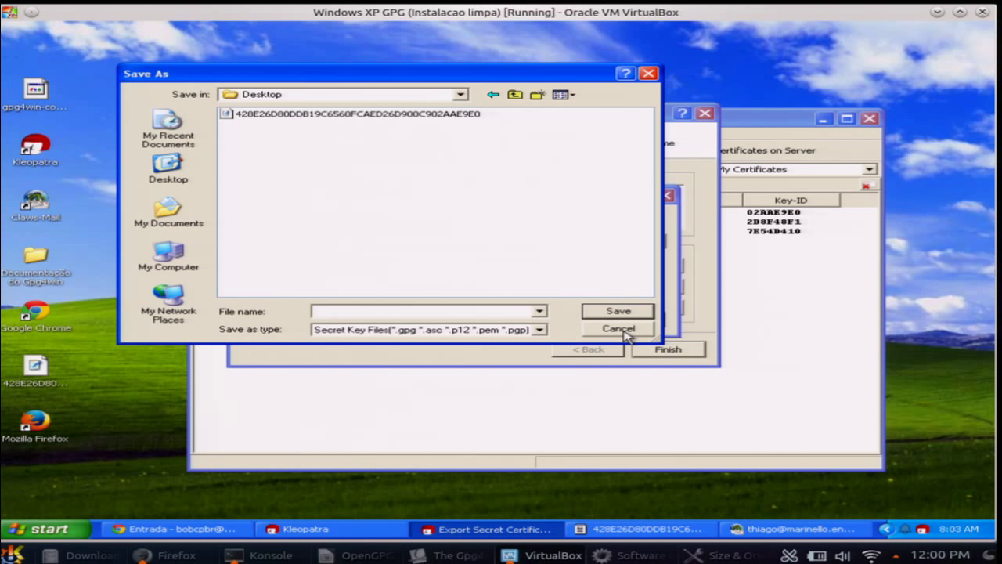
click(504, 311)
text(teste)
key(Return)
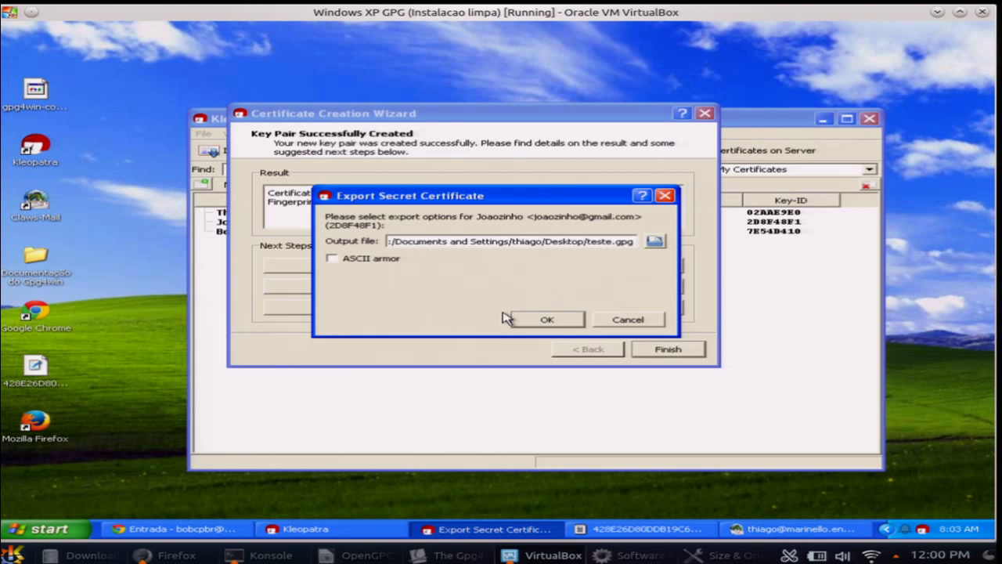
click(546, 323)
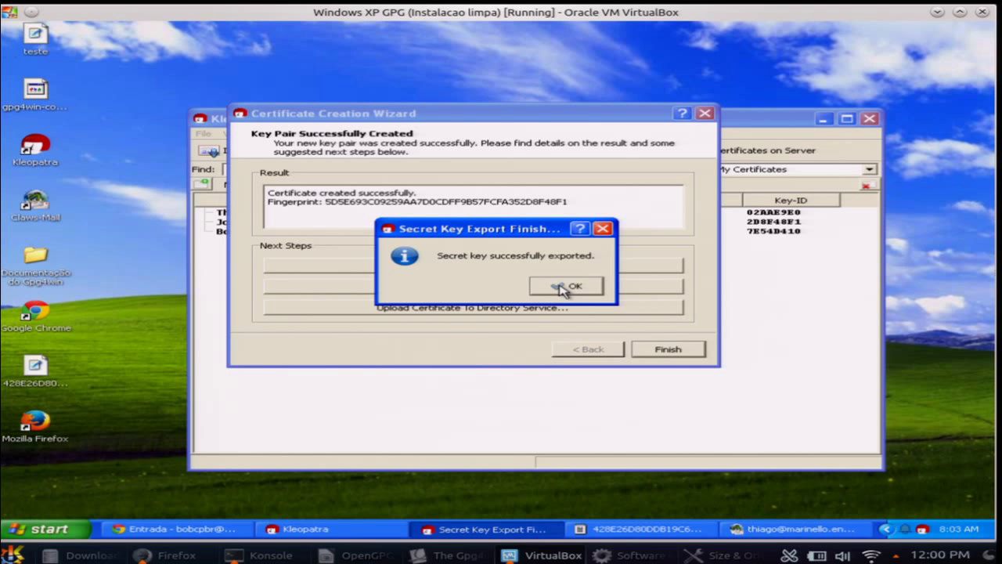
click(564, 288)
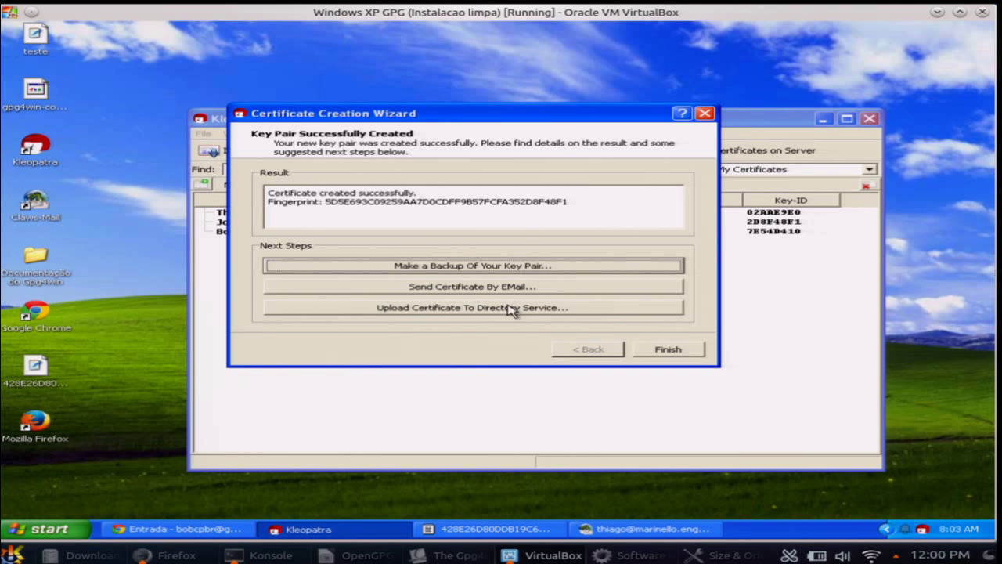
click(642, 349)
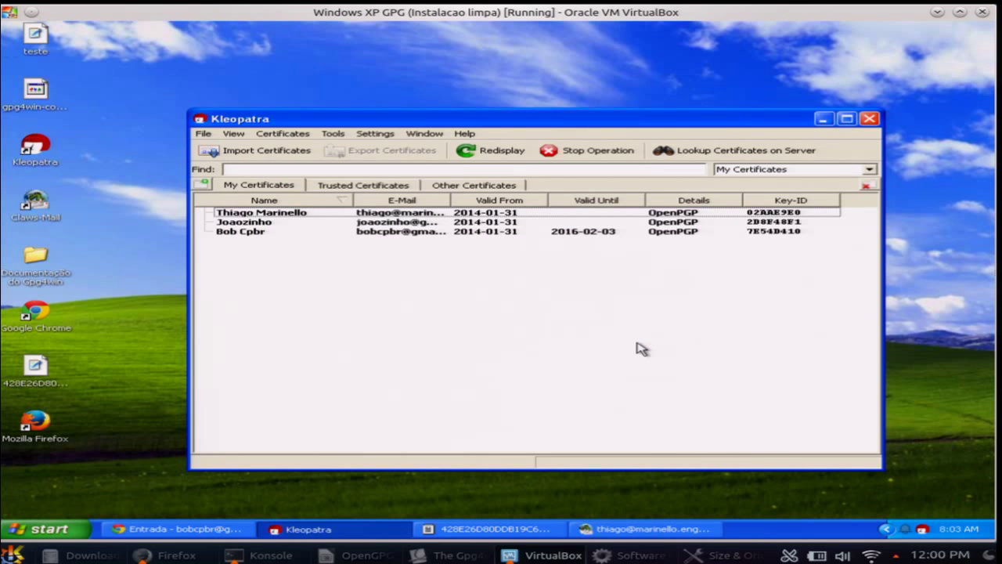
drag(410, 126, 431, 147)
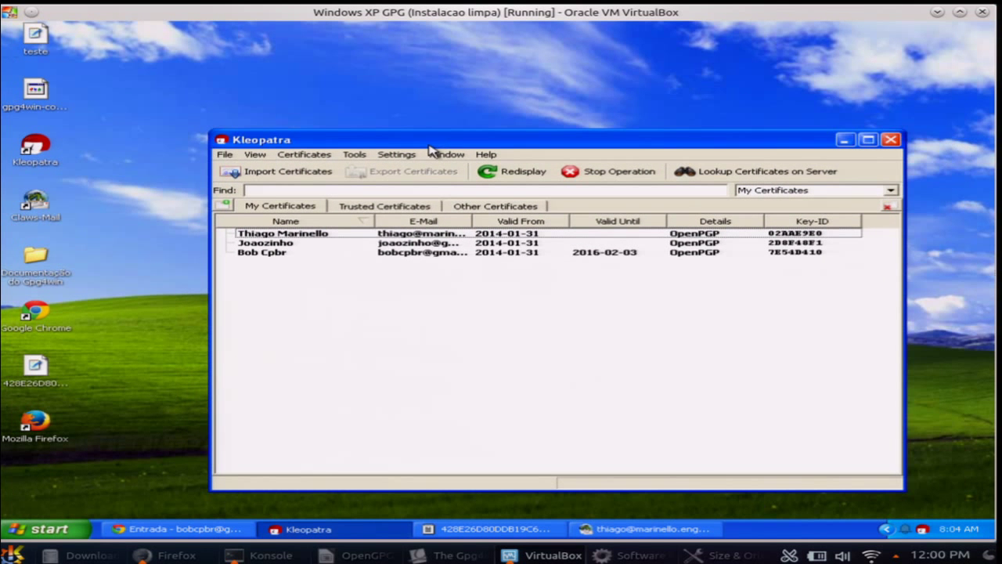
click(57, 45)
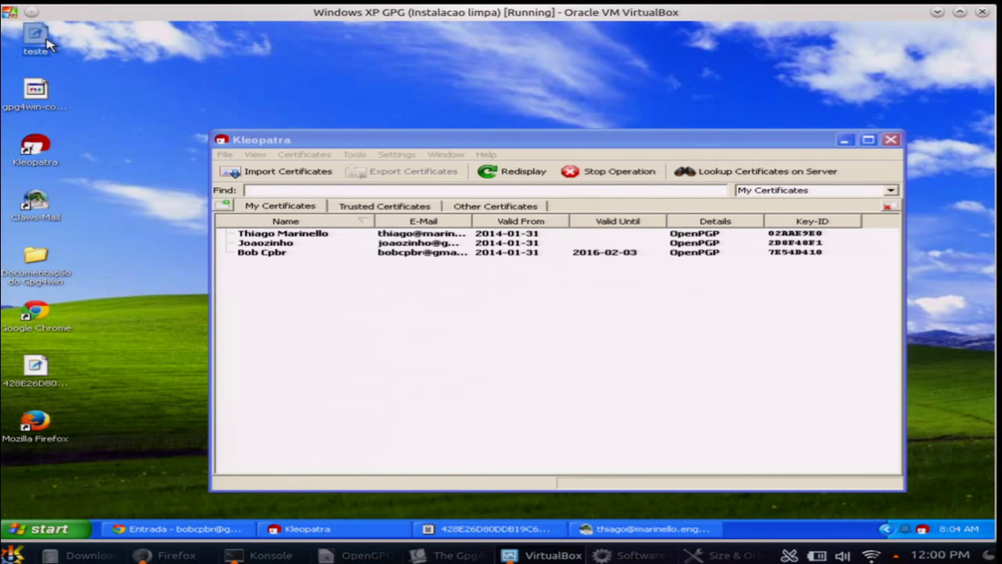
double_click(49, 44)
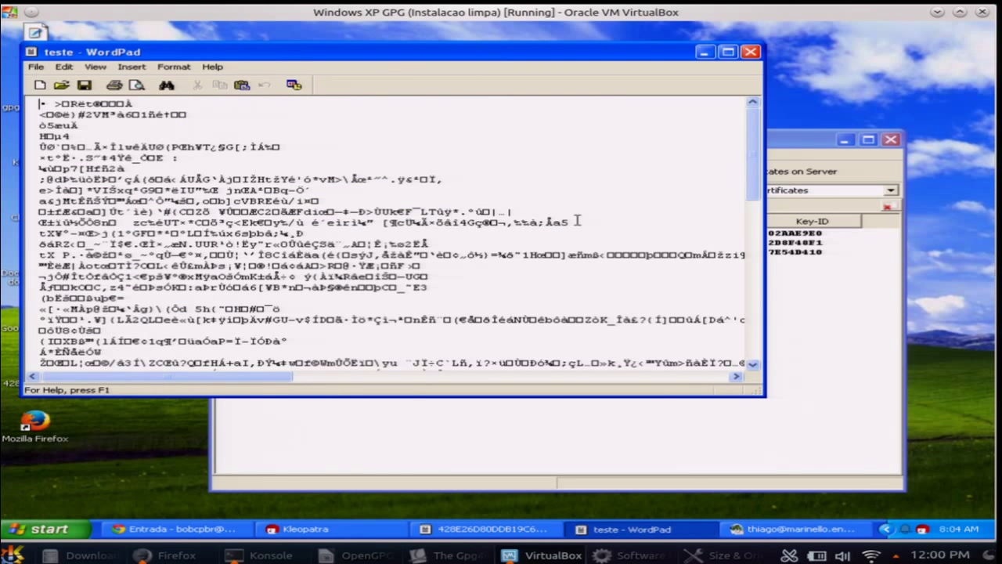
drag(756, 156, 751, 181)
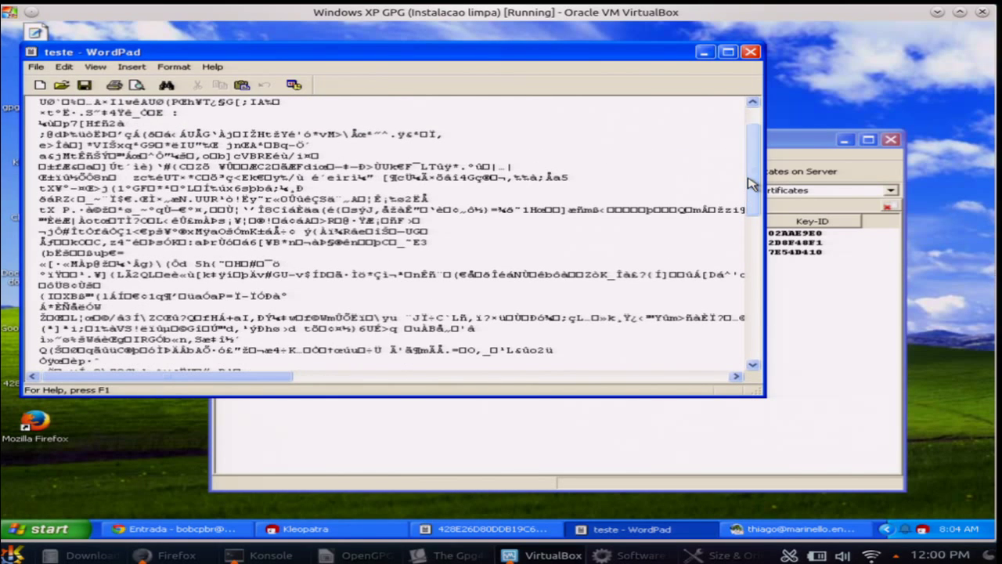
click(751, 52)
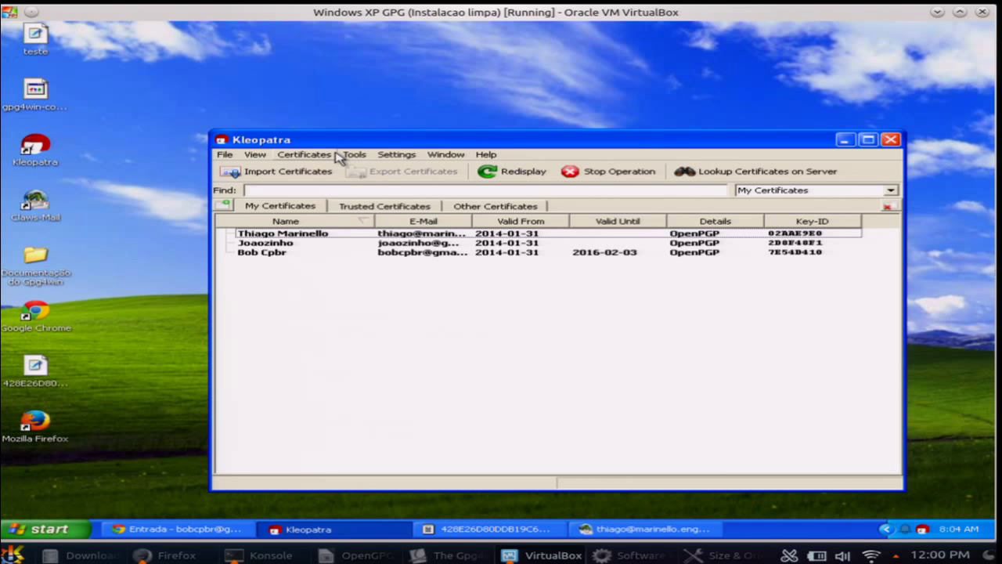
Rearrange the Kleopatra window, inspect the certificate with Key-ID 2D8F48F1, then minimize Kleopatra
drag(330, 146, 235, 76)
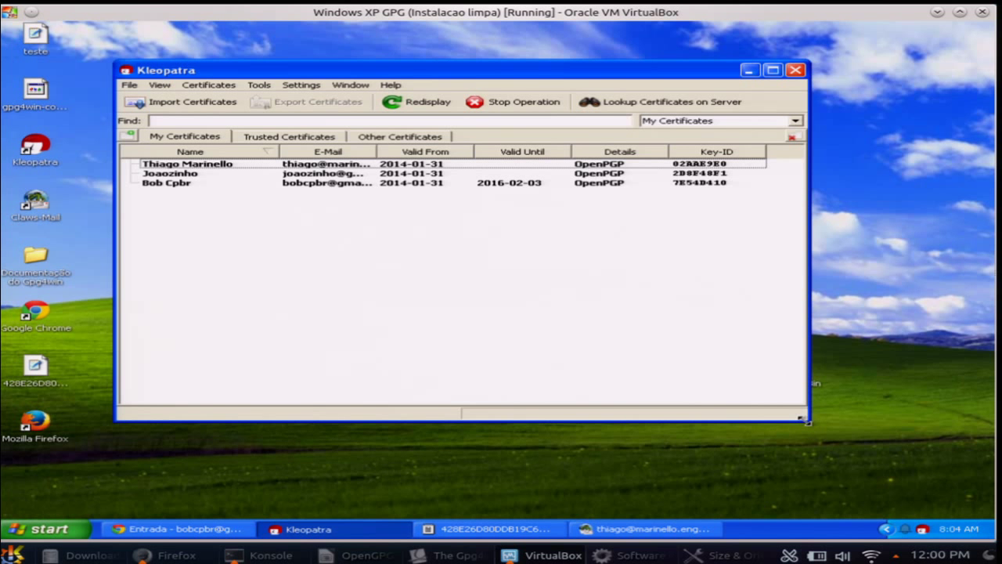
drag(807, 422, 890, 468)
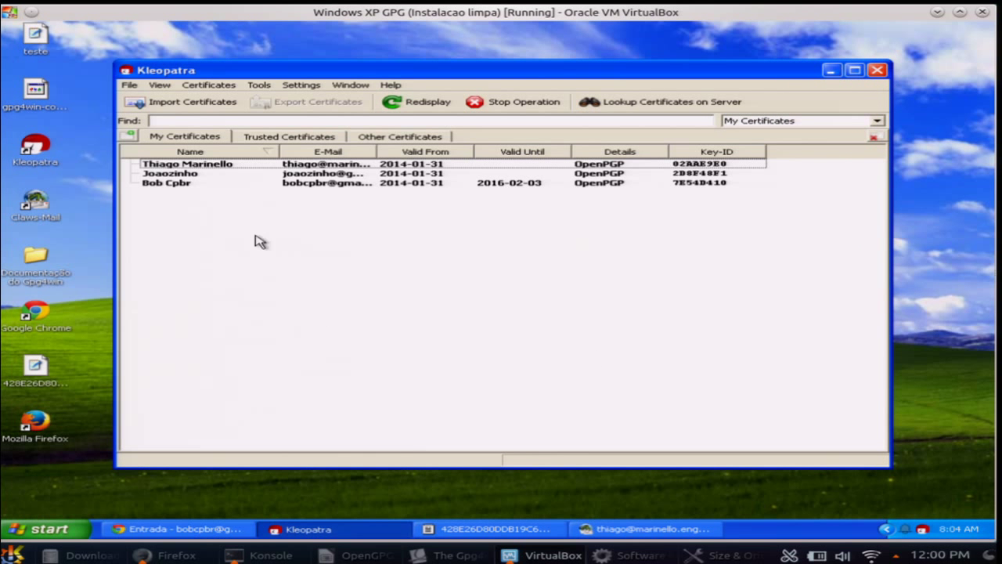
click(172, 176)
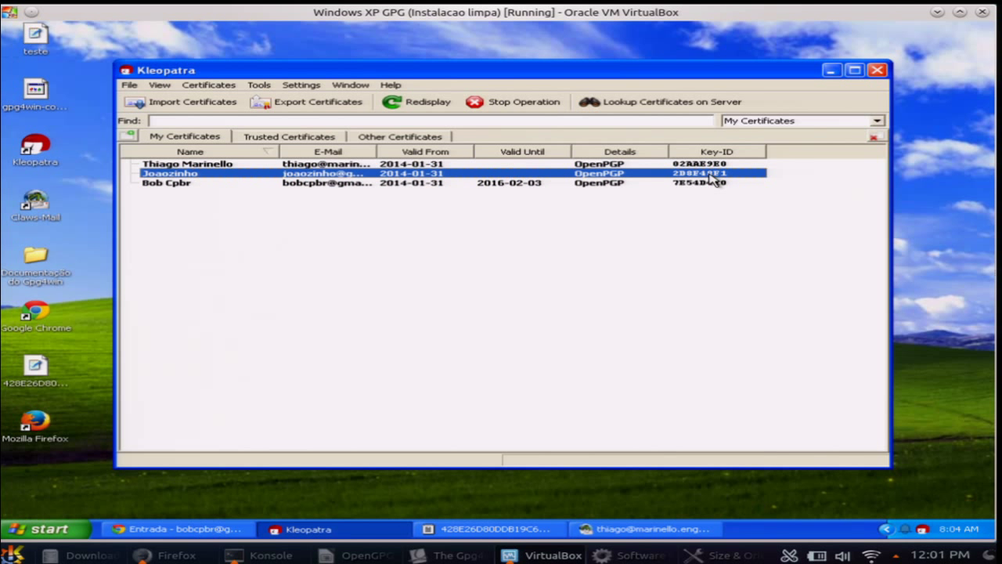
mouse_move(705, 181)
drag(346, 70, 390, 93)
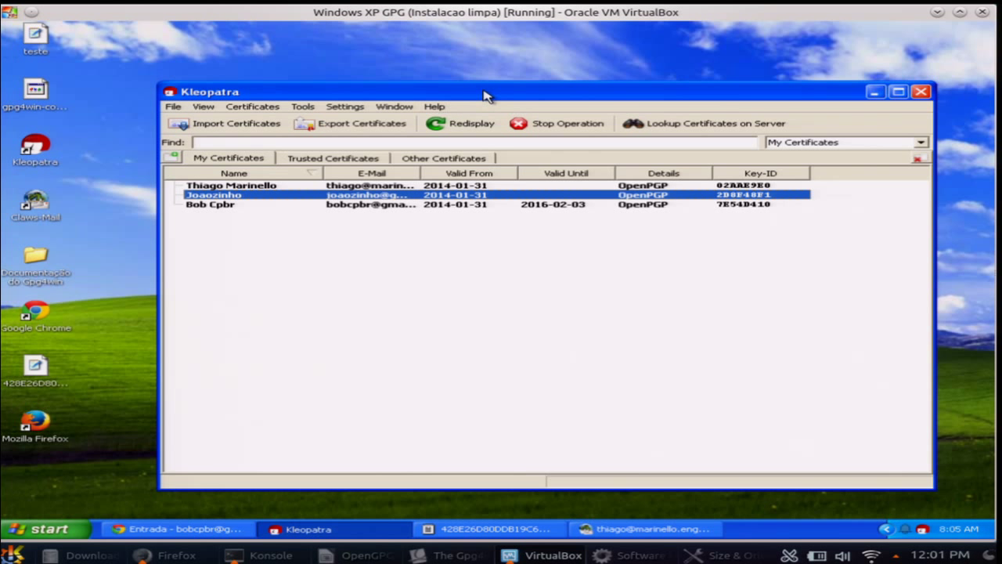
drag(495, 95, 496, 115)
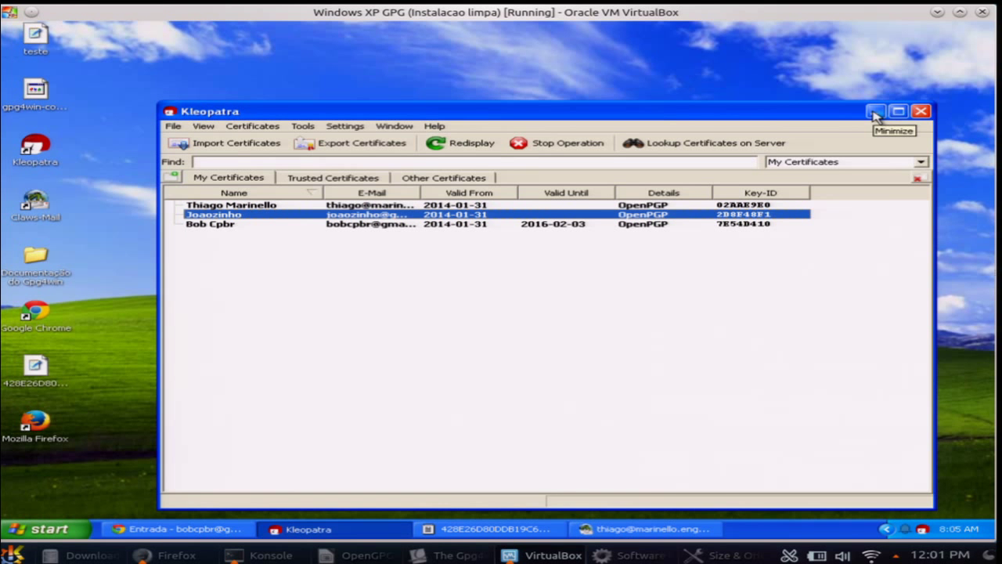
click(875, 115)
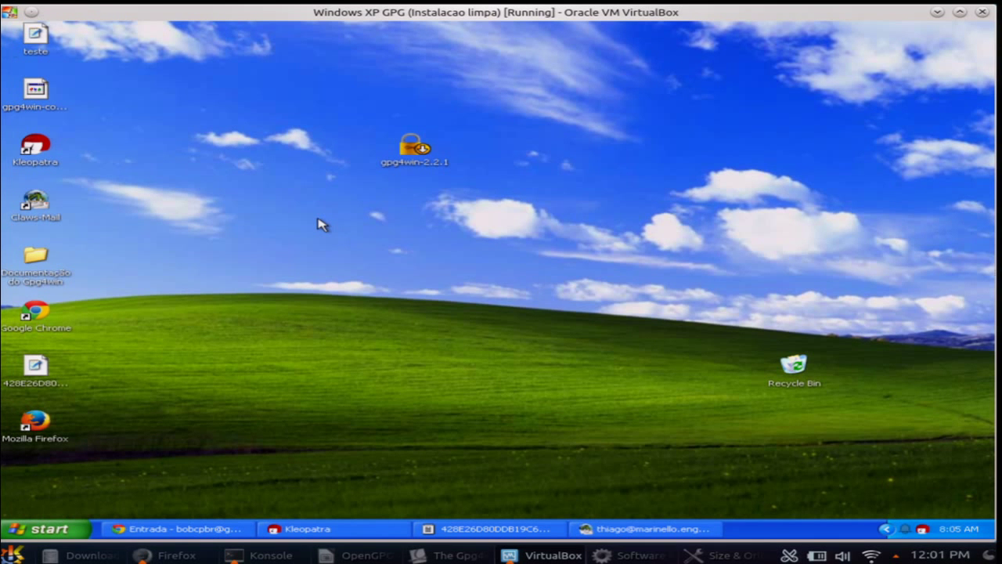
Create a new desktop rich text document, type 'Minha mensagem secreta!', and save it on closing
right_click(323, 225)
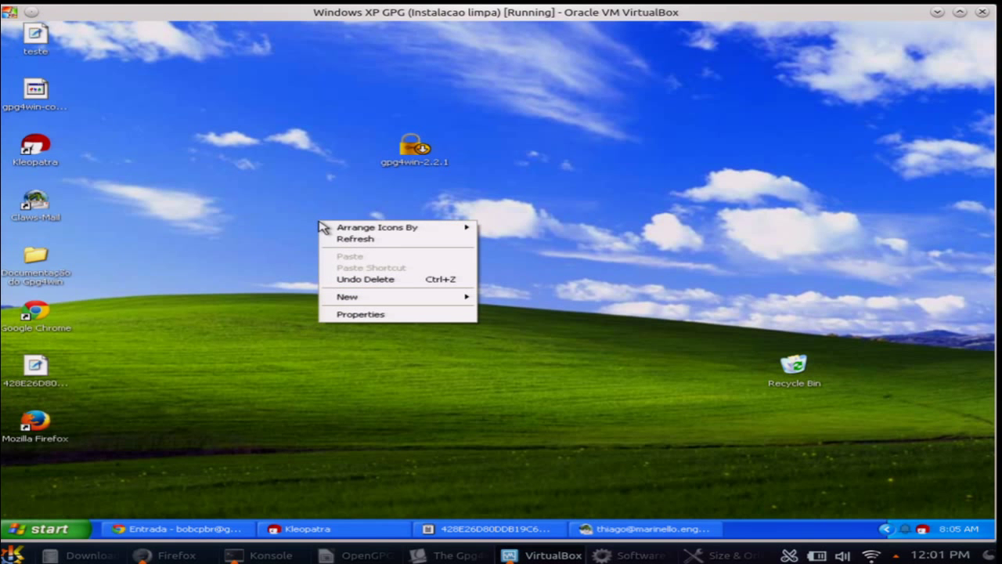
click(277, 201)
right_click(278, 202)
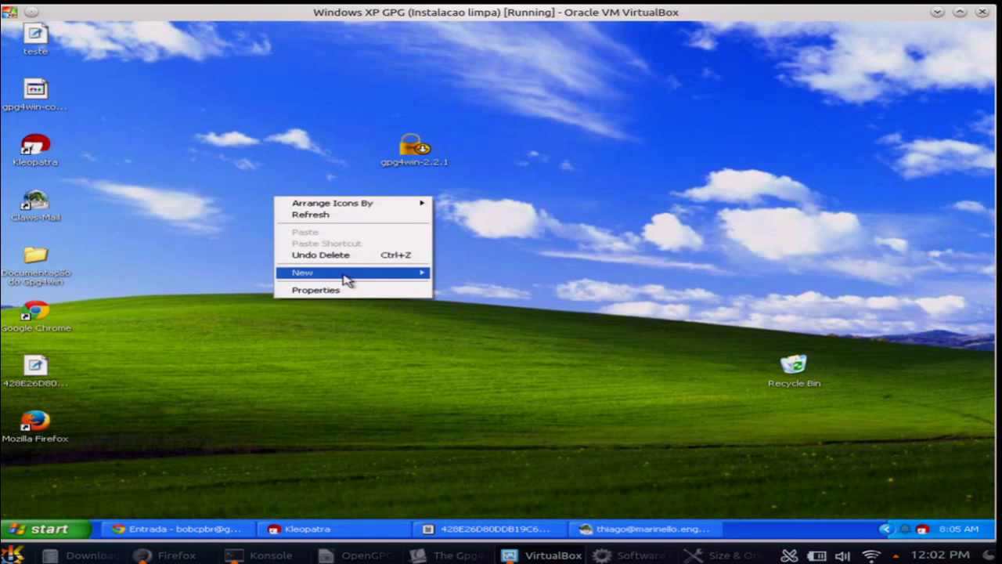
mouse_move(348, 279)
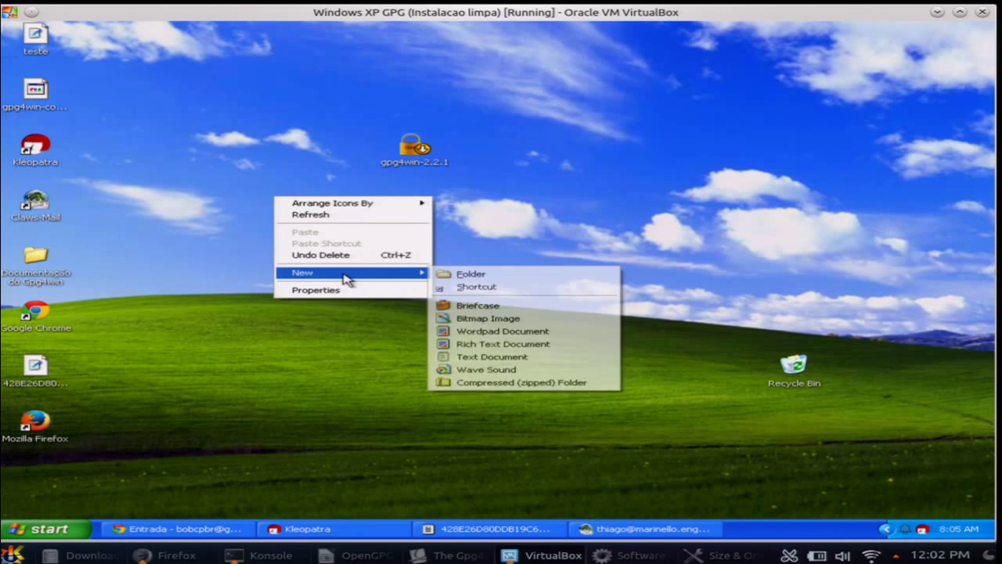
click(519, 345)
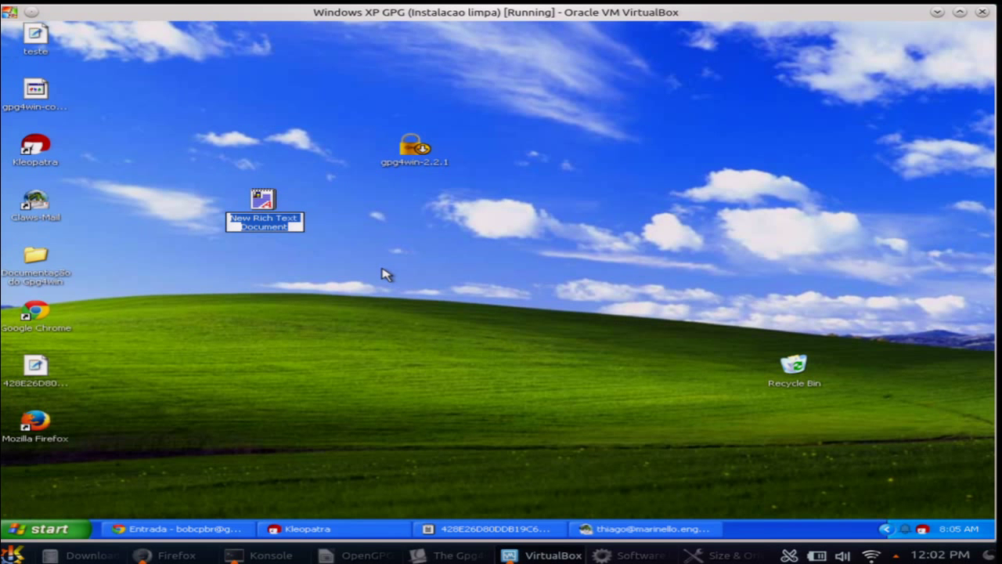
key(Return)
key(Return)
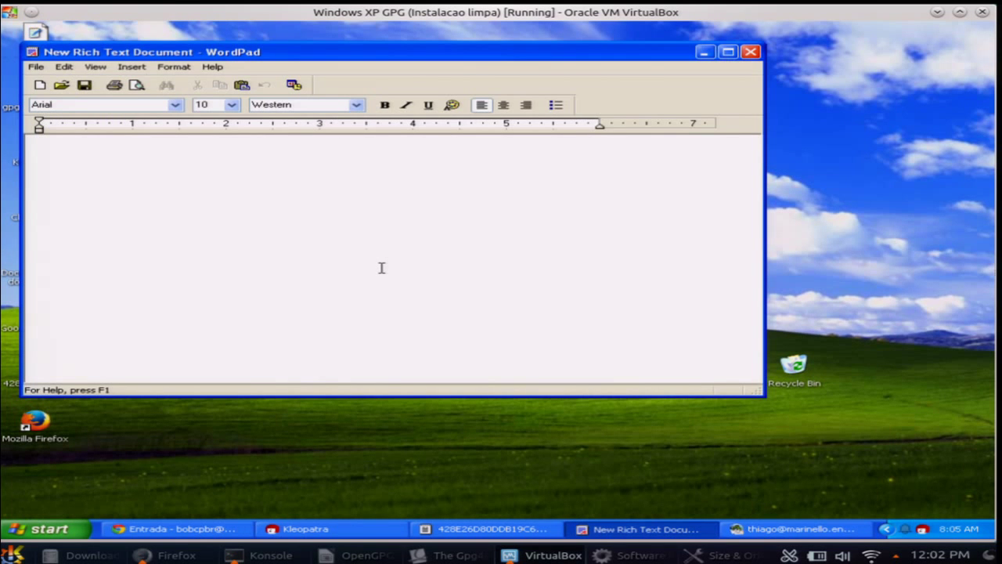
text(Minha )
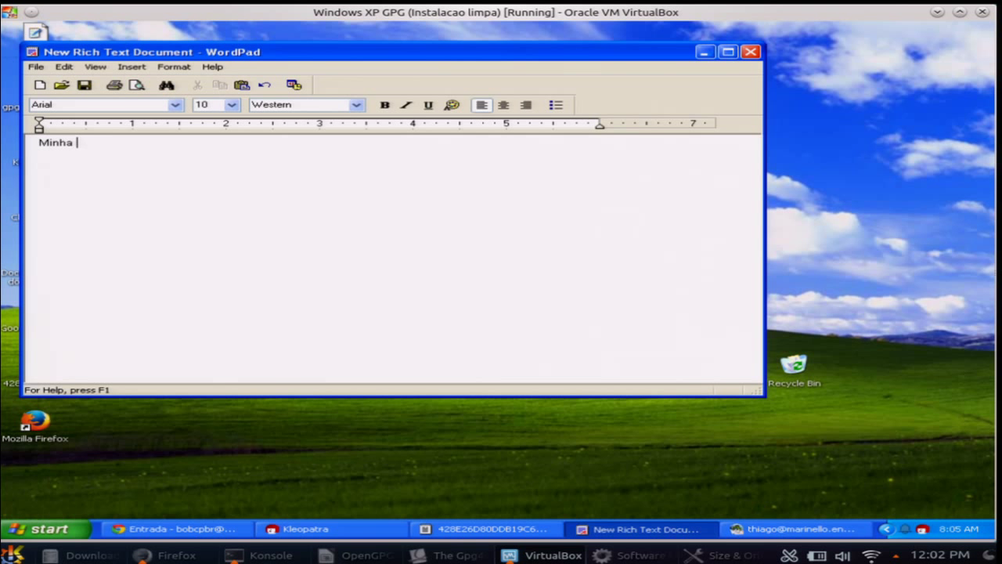
text(mensage secreta!)
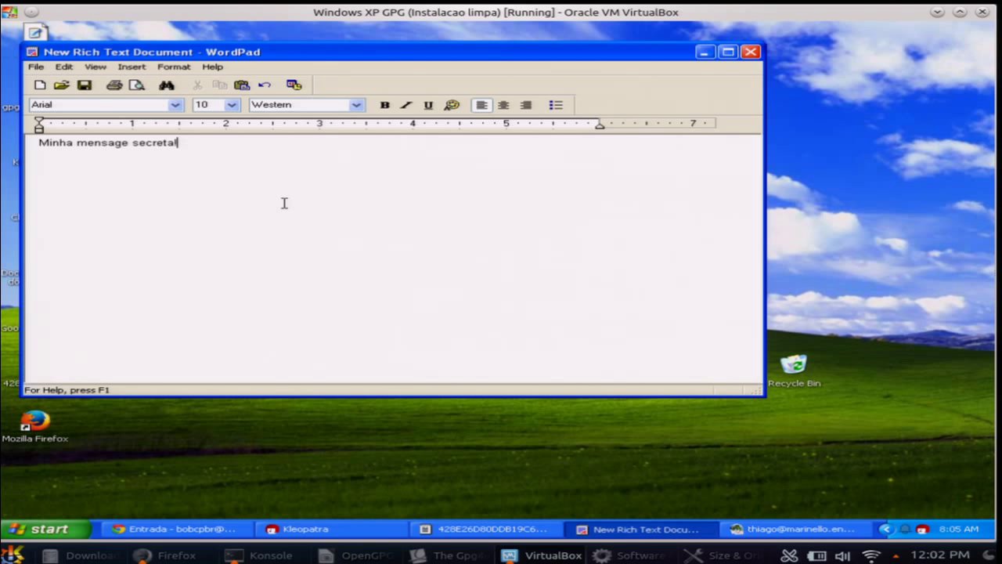
click(130, 143)
text(m)
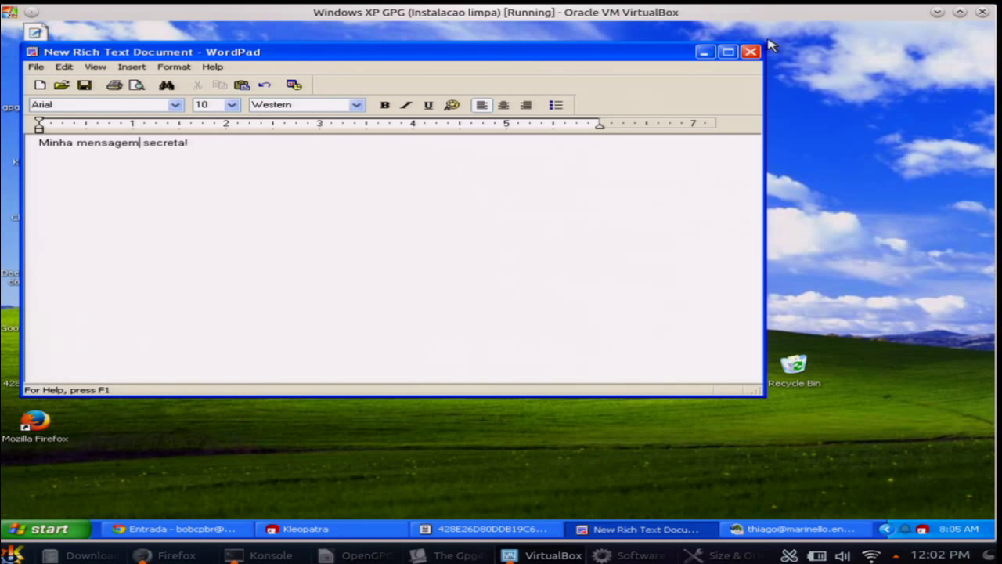
click(752, 52)
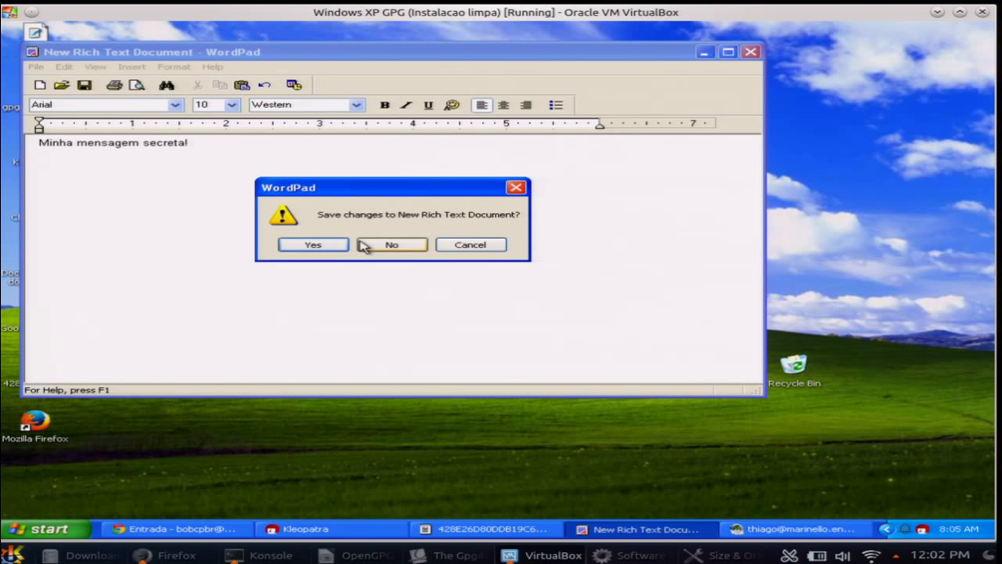
click(314, 245)
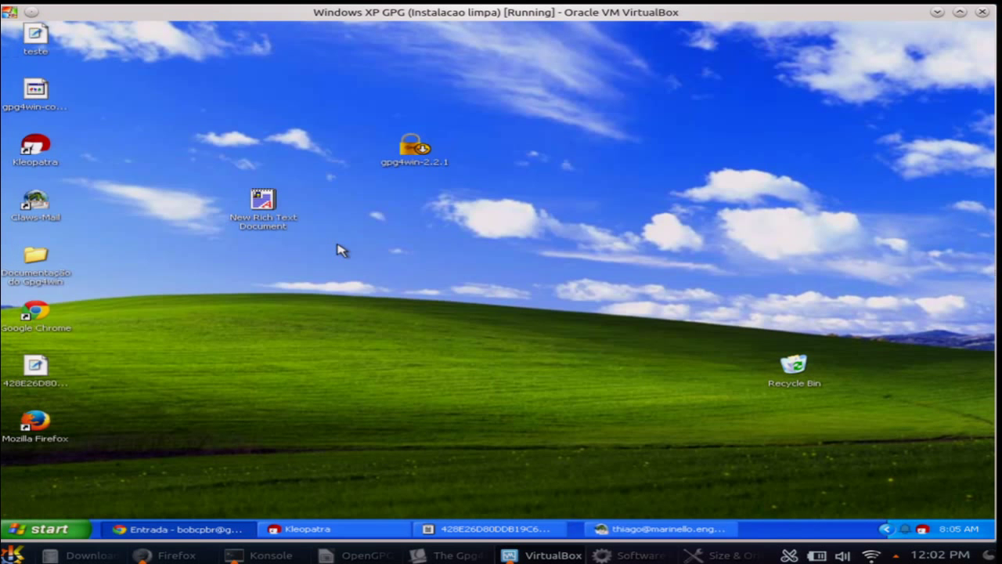
Rename the new rich text file on the desktop to segredo
click(265, 206)
key(F2)
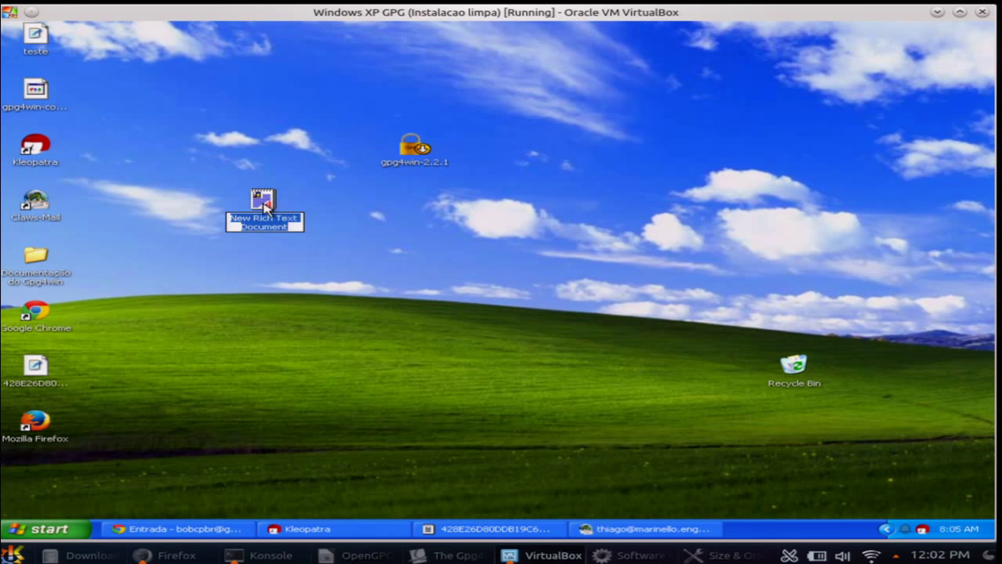
text(segredo)
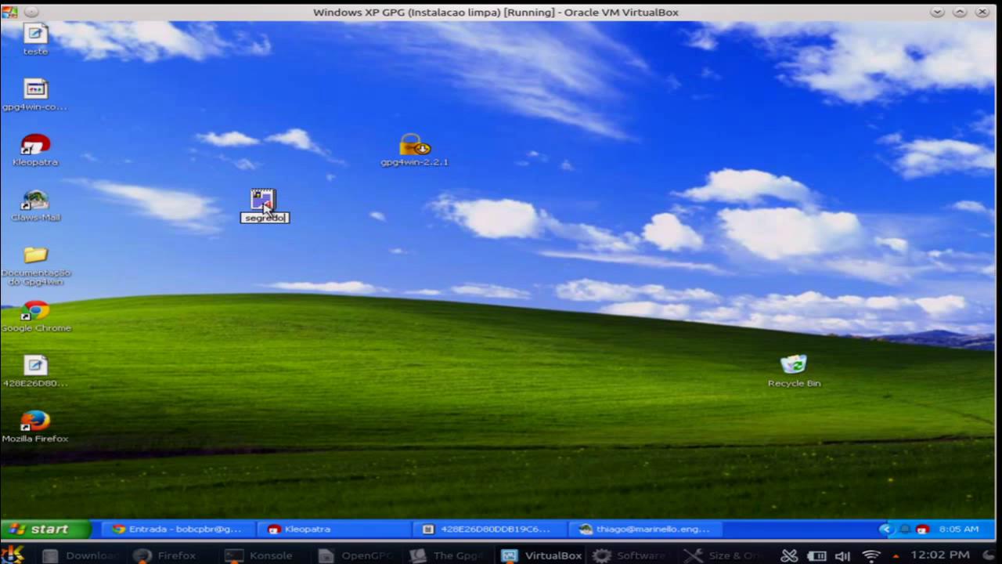
key(Return)
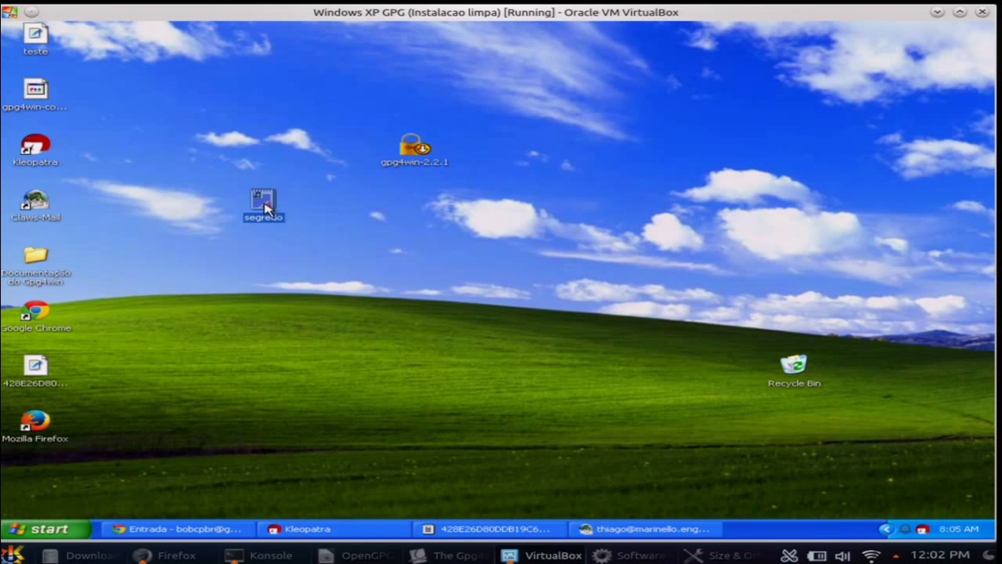
Encrypt segredo.rtf for the chosen recipient's certificate, producing armored segredo.rtf.asc on the desktop
right_click(267, 208)
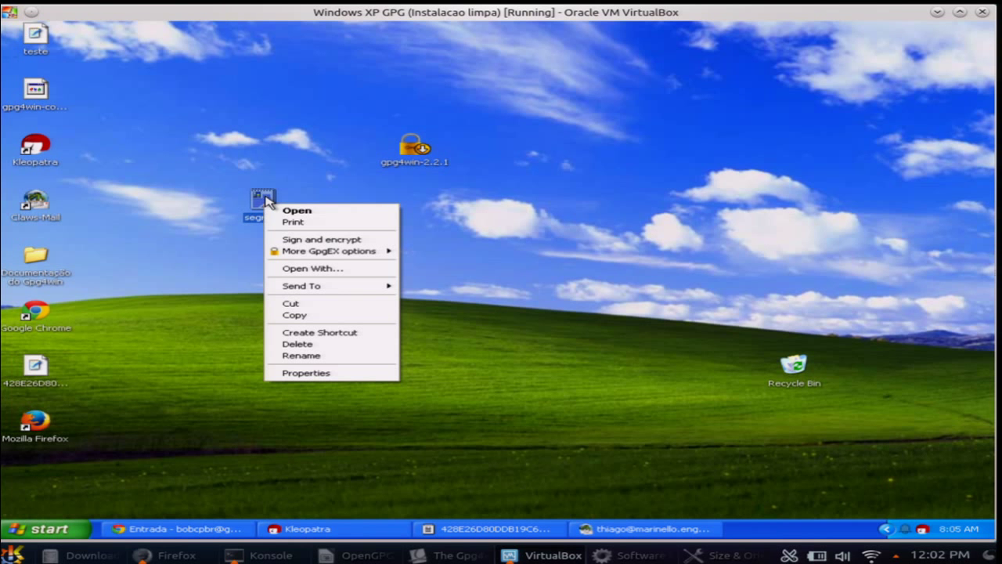
mouse_move(317, 249)
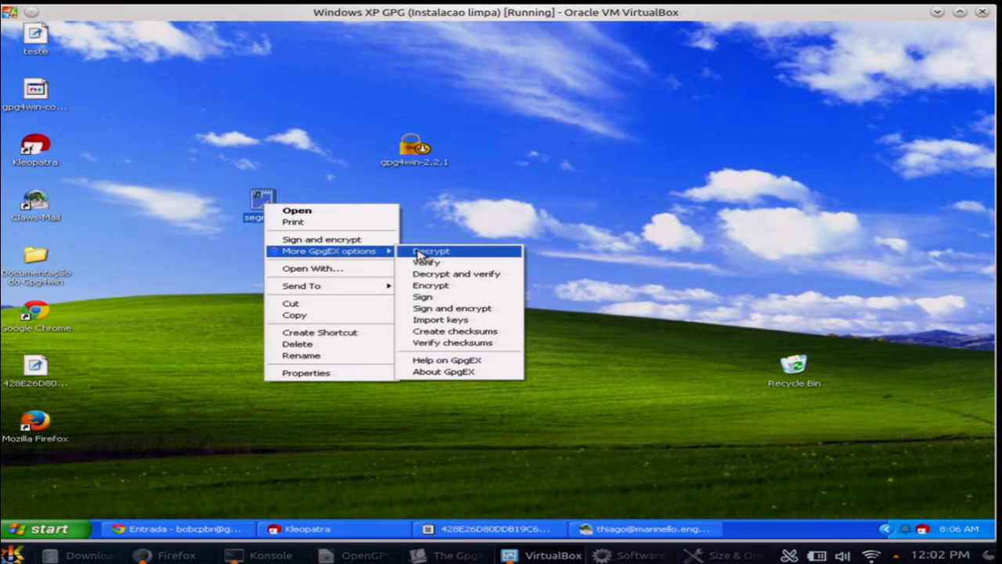
click(463, 286)
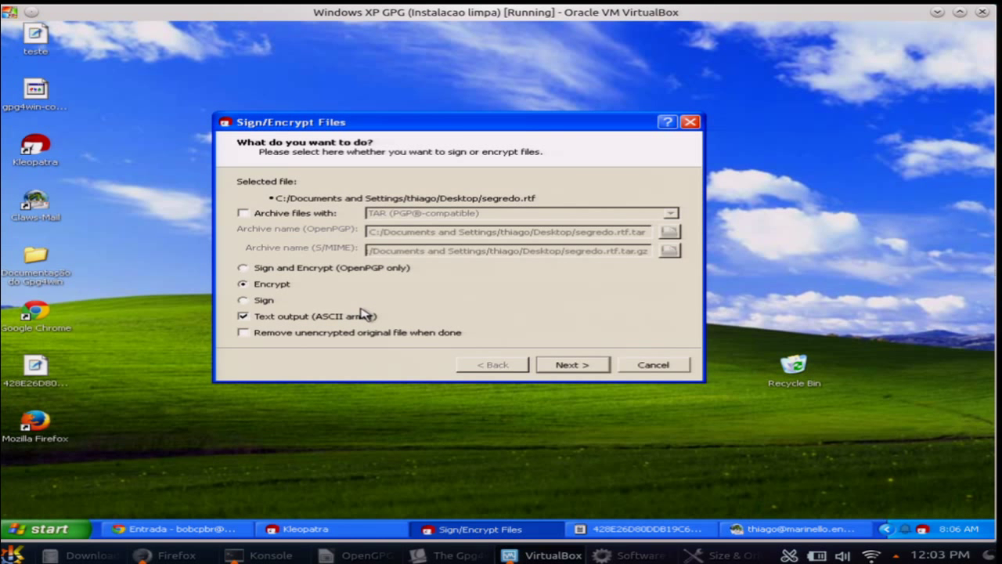
click(563, 370)
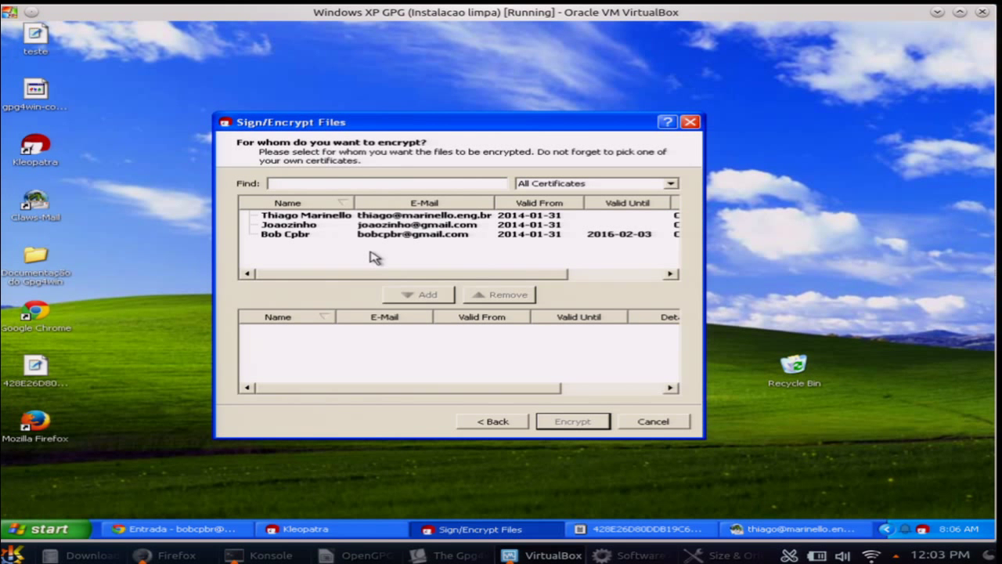
click(301, 236)
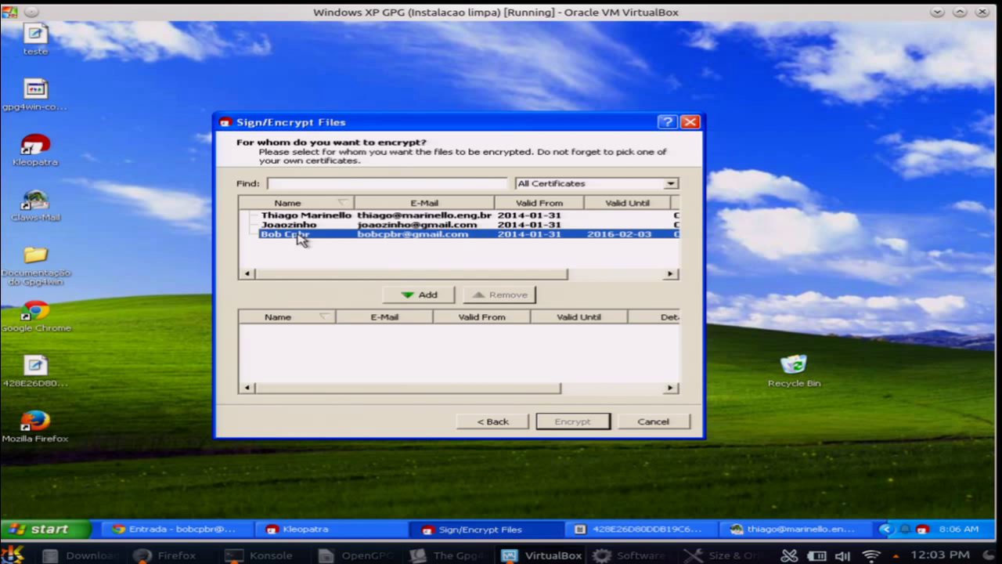
click(409, 293)
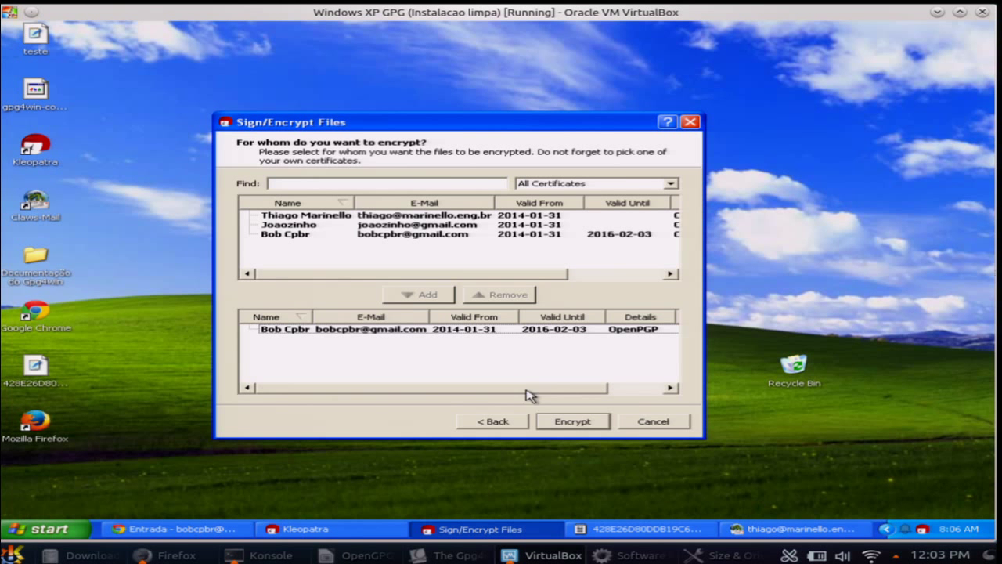
click(571, 423)
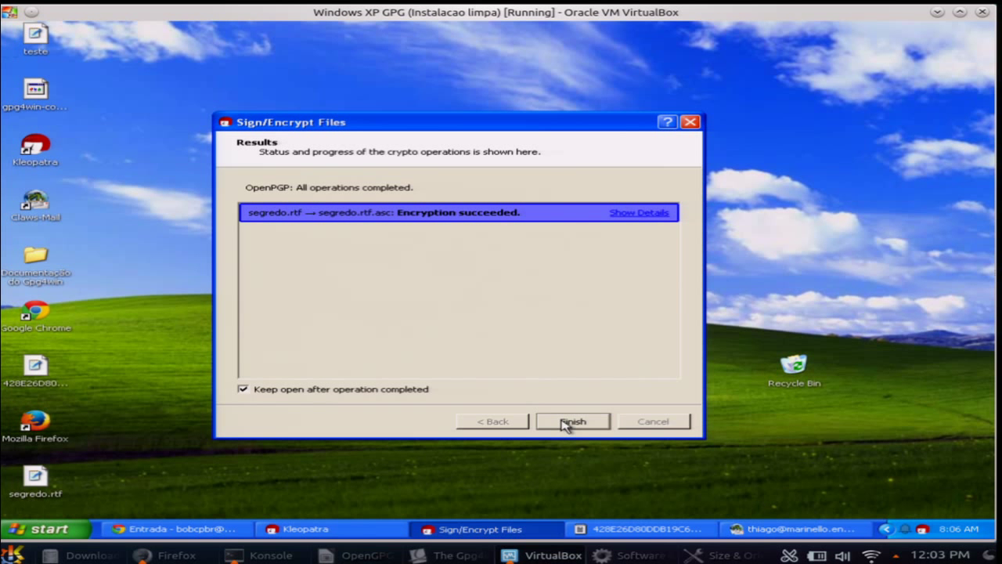
click(573, 422)
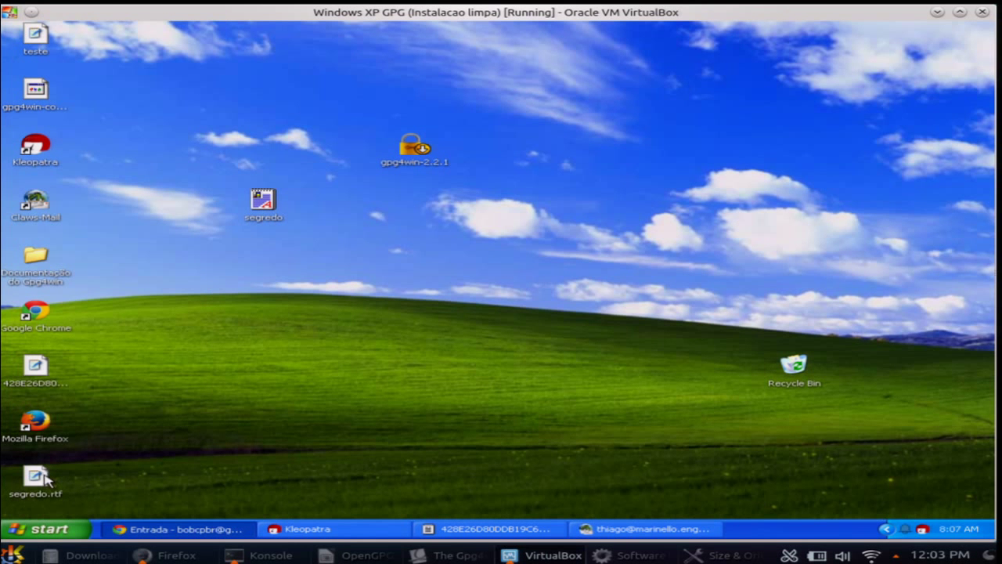
Compare the encrypted segredo.rtf ciphertext side by side with the original document, then close the original
drag(36, 477, 263, 265)
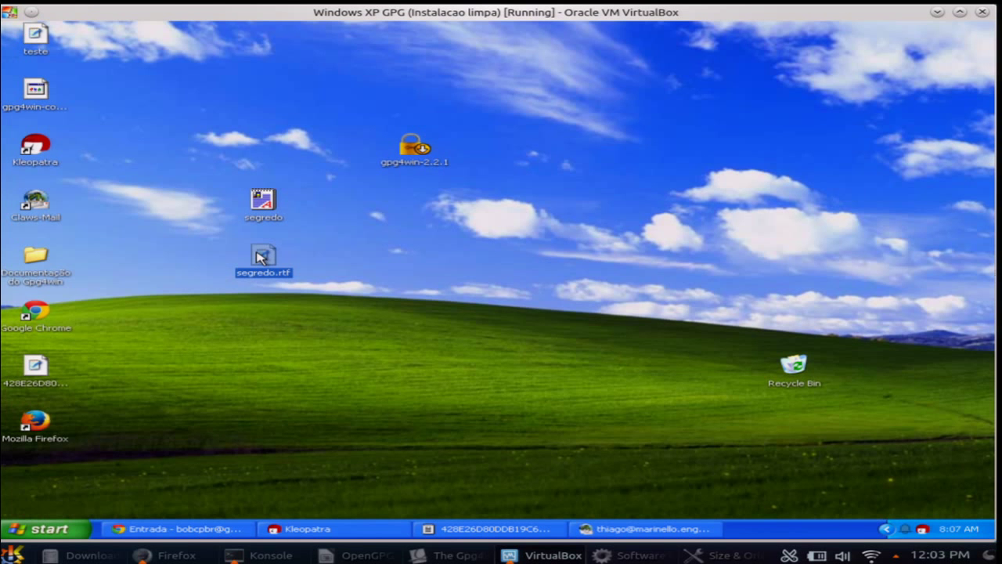
double_click(262, 257)
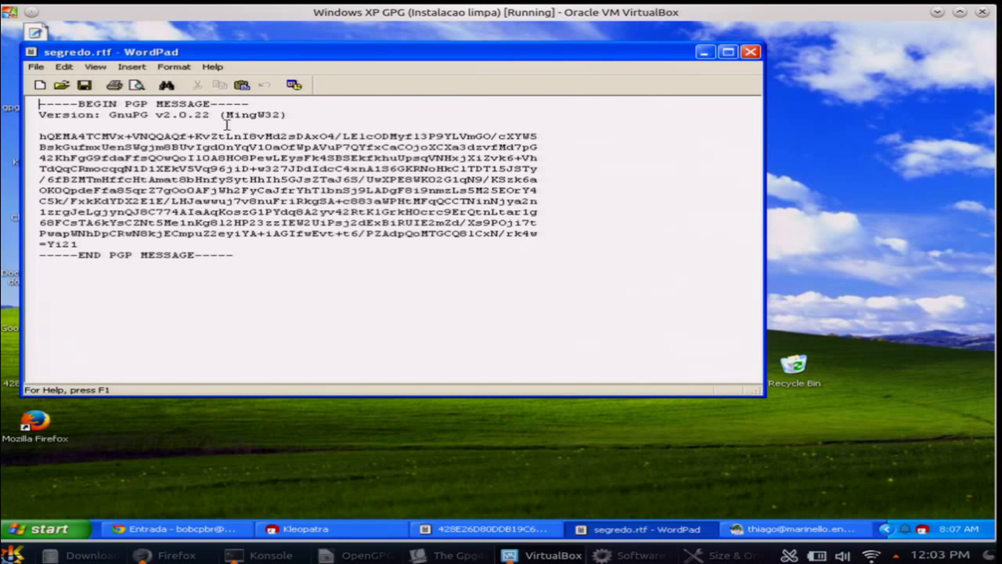
drag(182, 59, 565, 170)
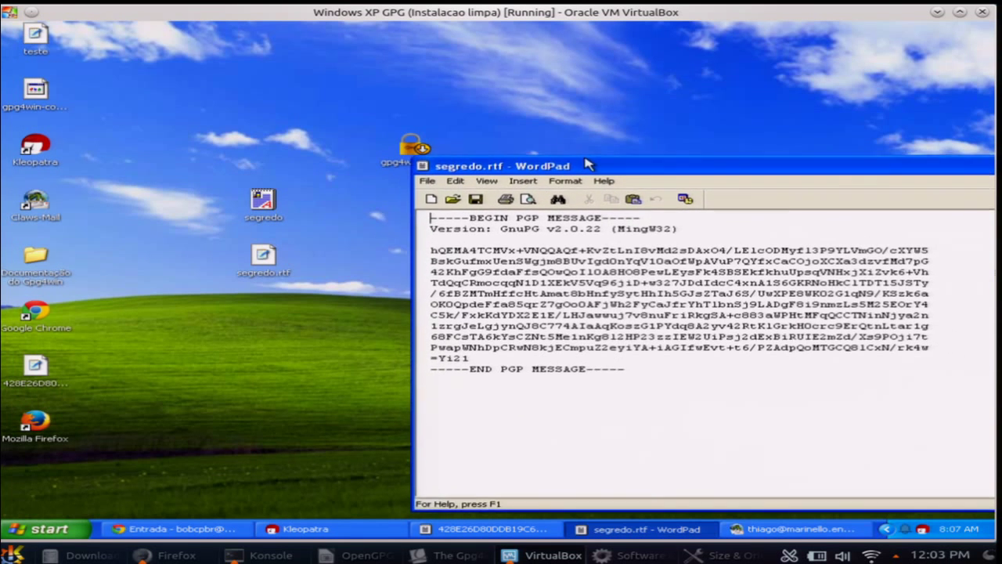
double_click(264, 200)
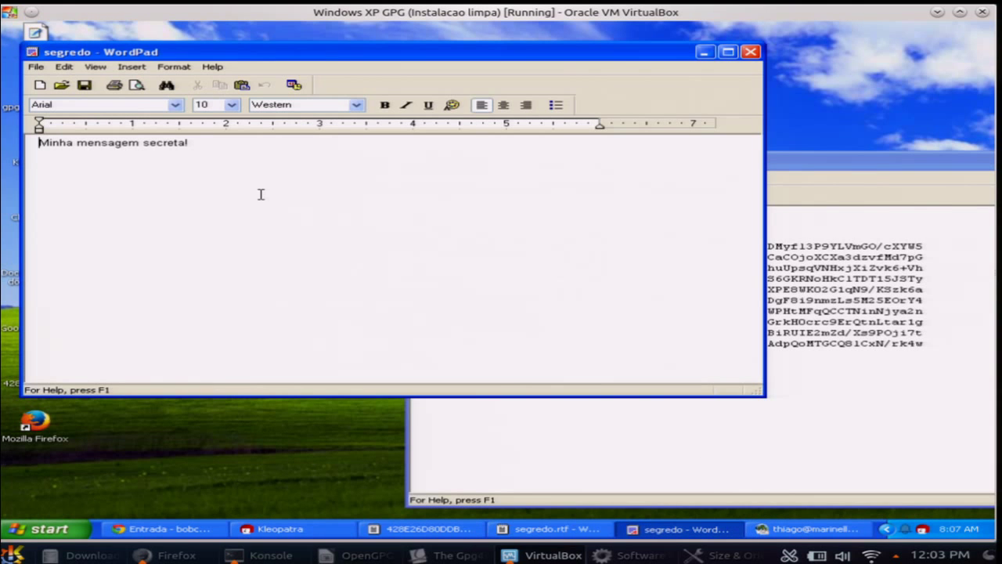
click(811, 162)
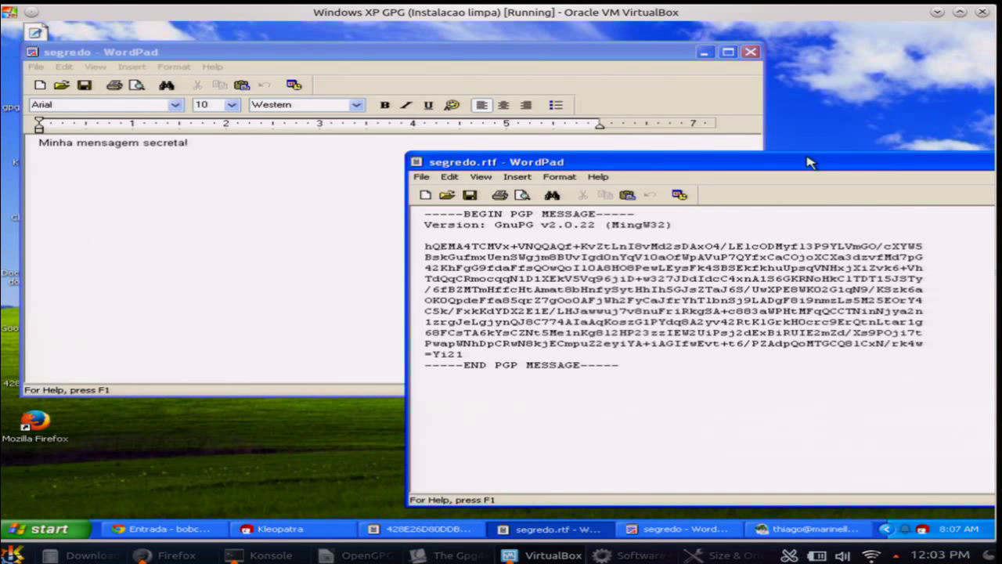
drag(810, 162, 669, 155)
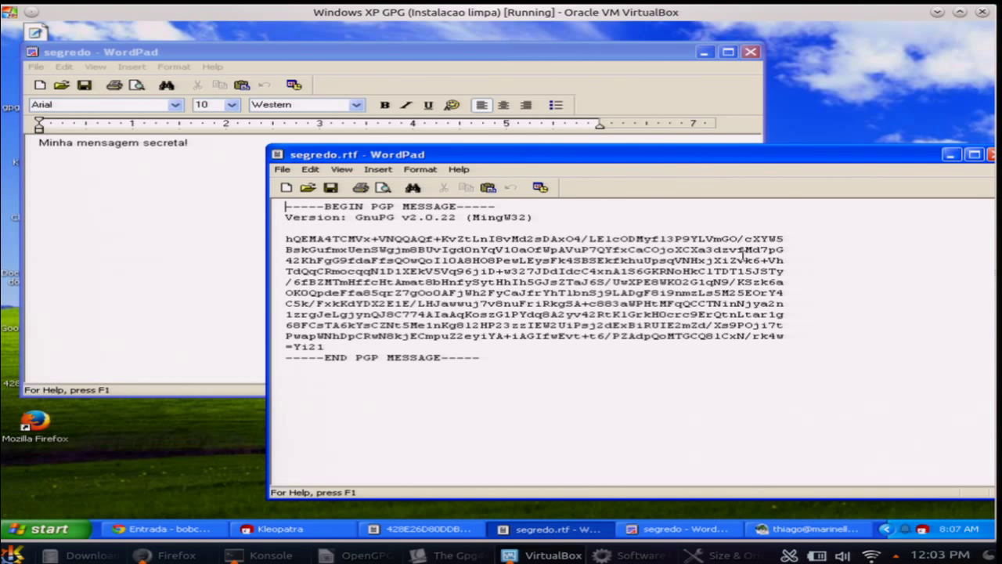
drag(682, 401, 558, 332)
click(577, 290)
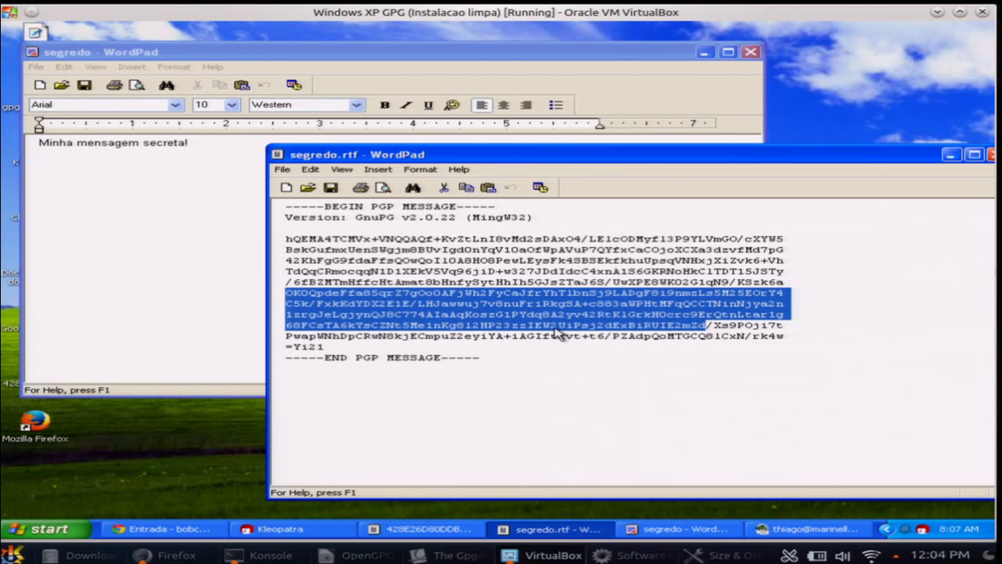
click(553, 327)
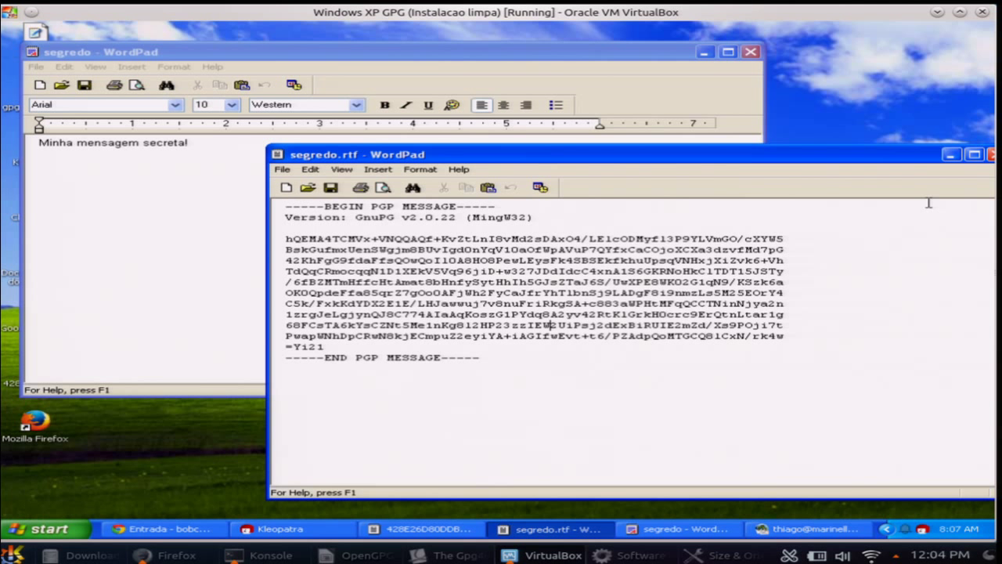
click(750, 54)
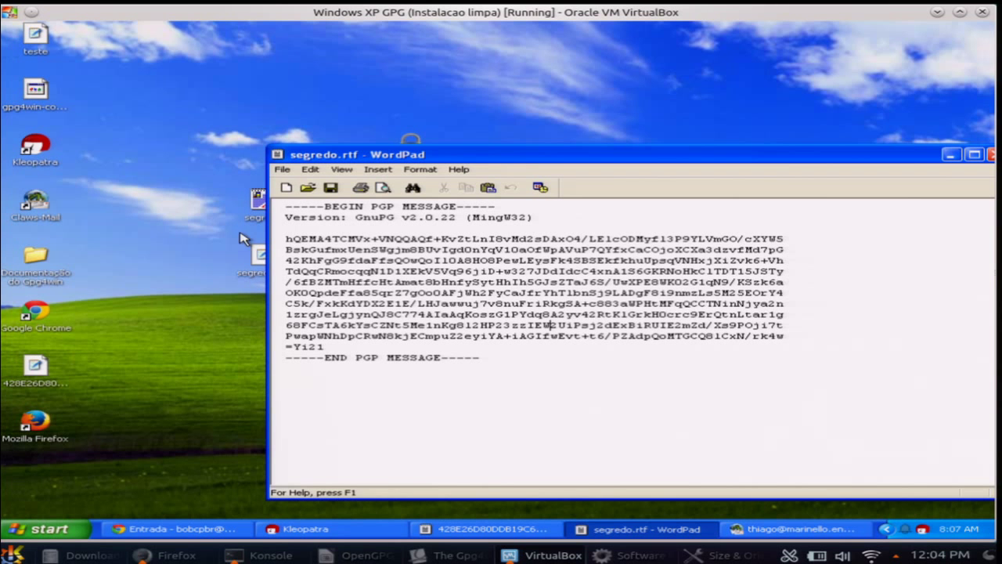
Delete the unencrypted segredo file from the desktop and close the encrypted message
drag(257, 205, 184, 150)
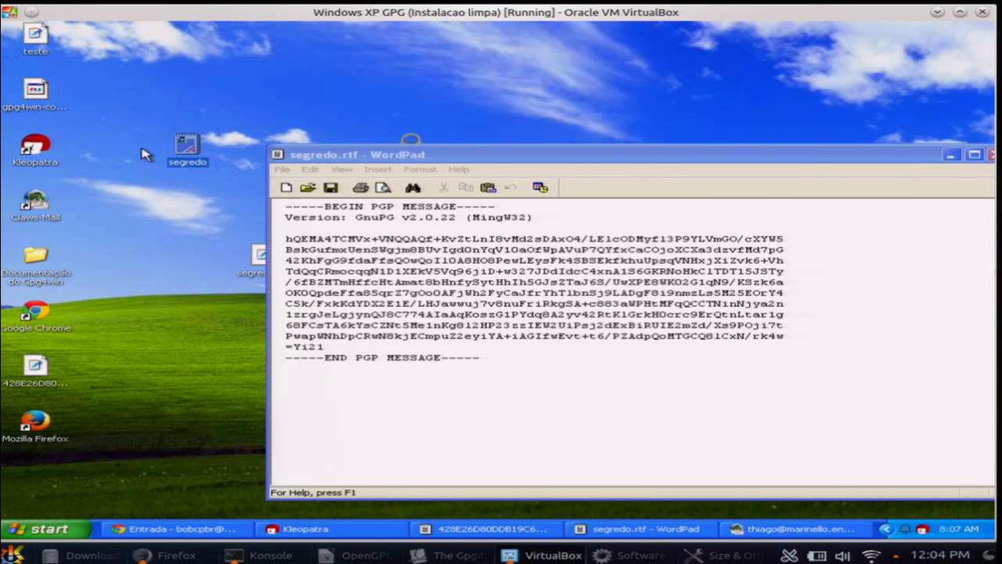
key(Delete)
key(Return)
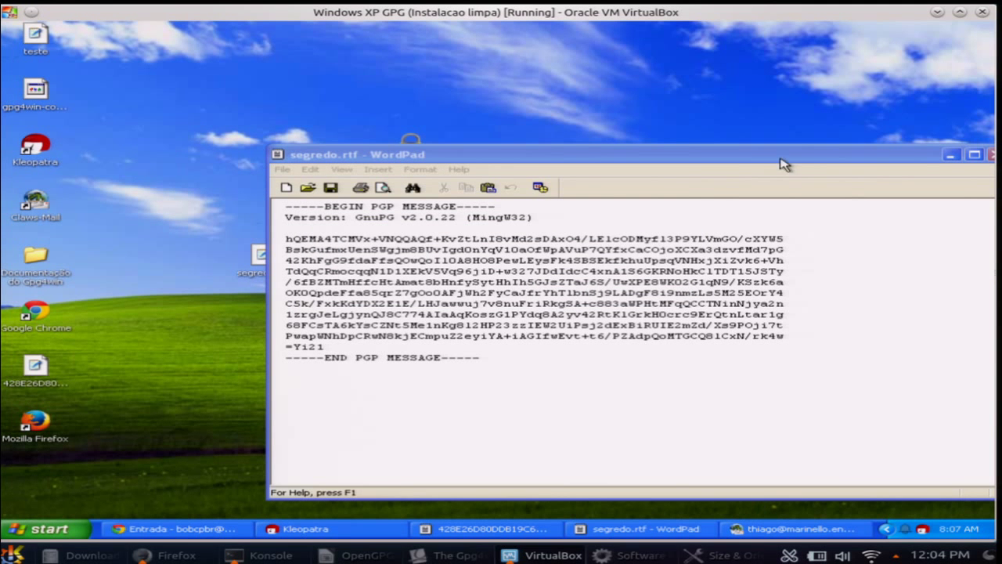
click(989, 154)
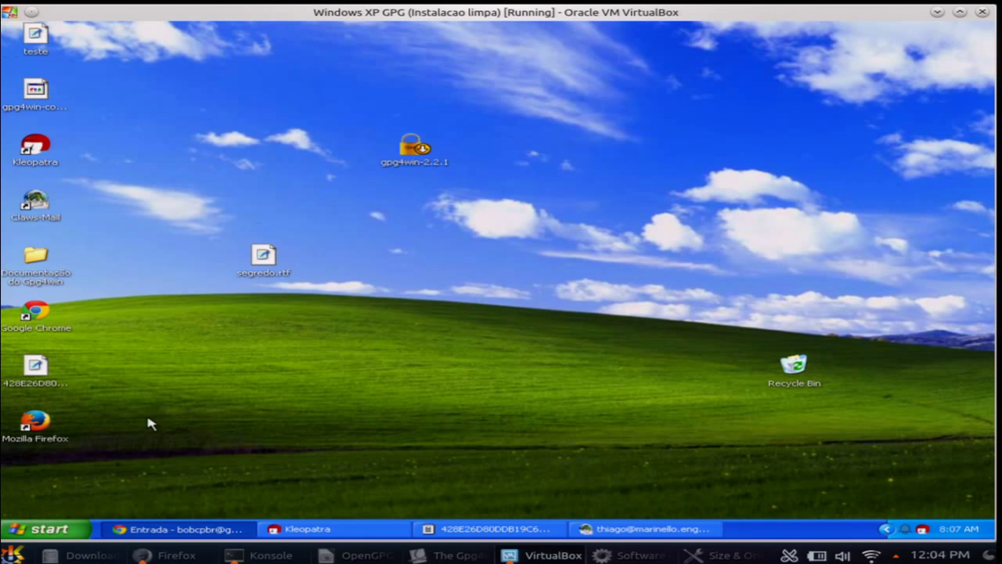
Decrypt segredo.rtf.asc with the key passphrase and confirm segredo reads 'Minha mensagem secreta!'
right_click(263, 250)
mouse_move(313, 289)
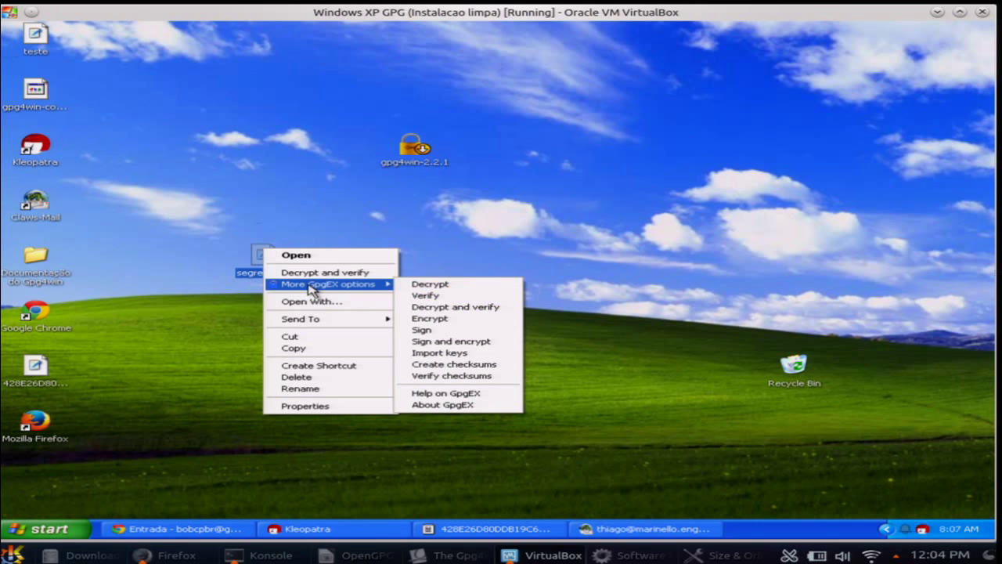
click(478, 291)
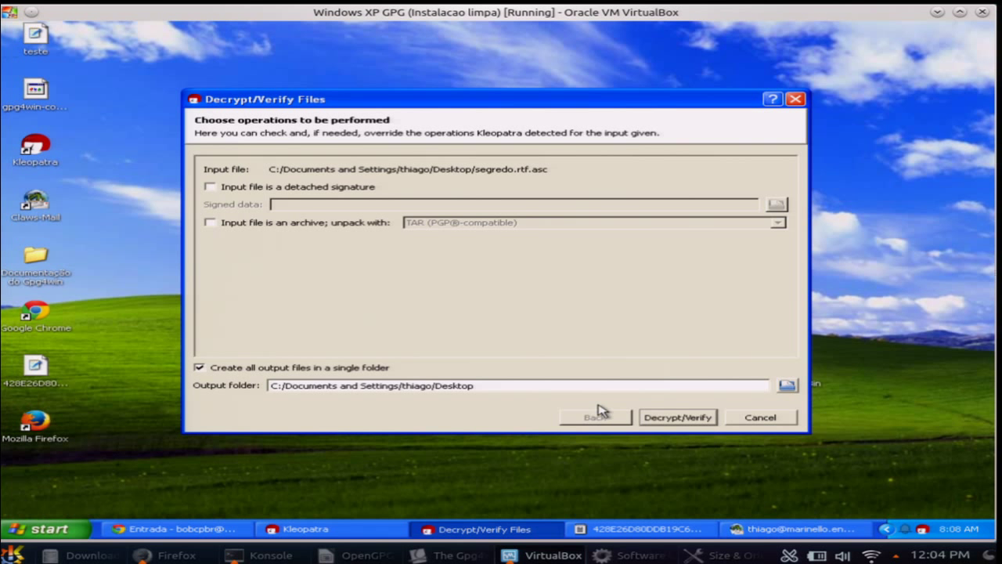
click(656, 419)
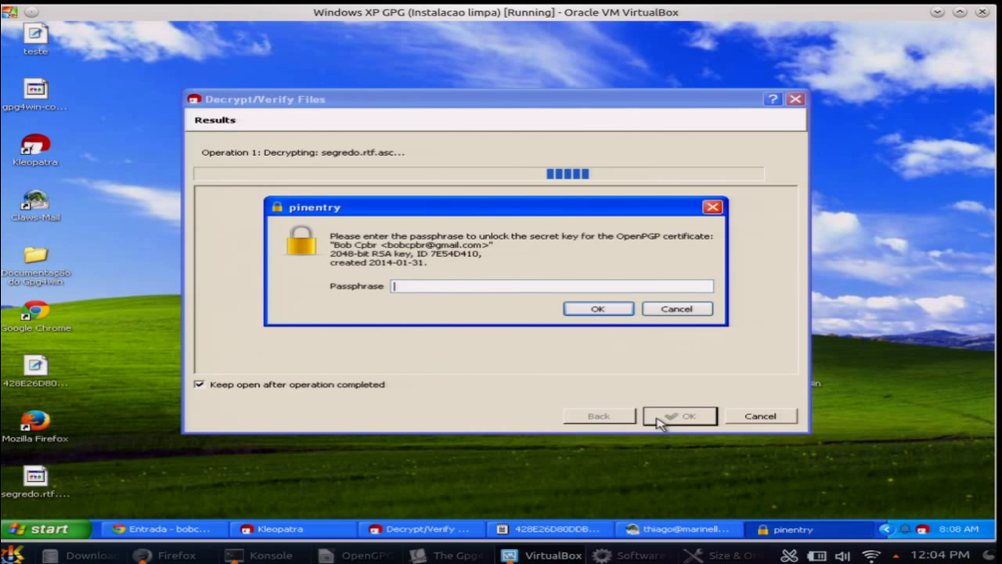
text(•••)
key(Return)
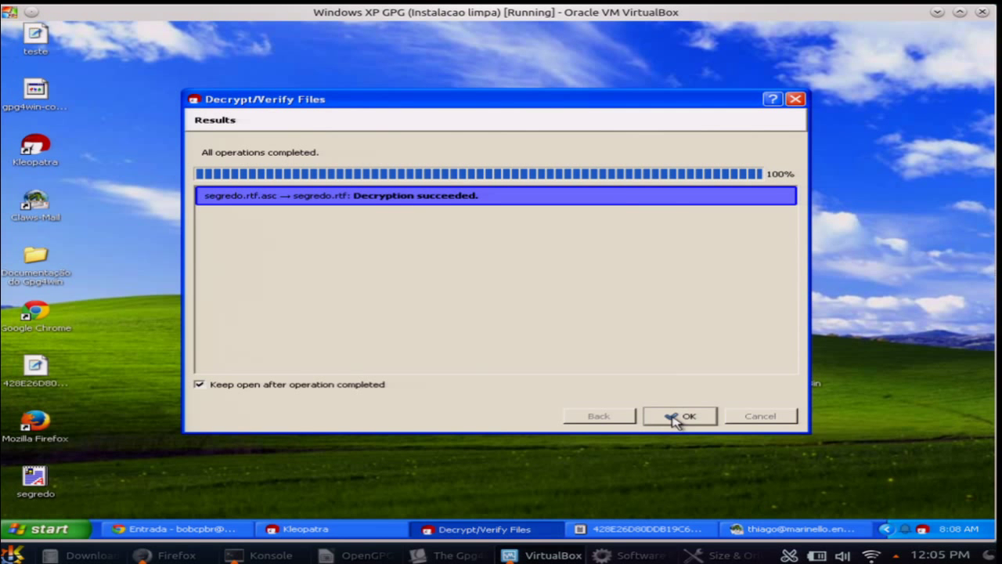
click(673, 418)
double_click(34, 479)
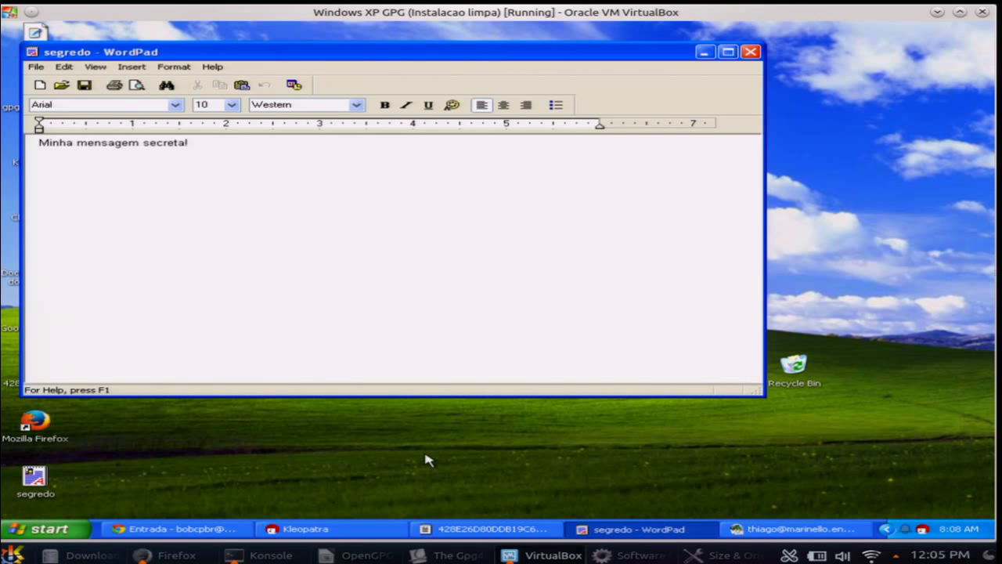
click(751, 52)
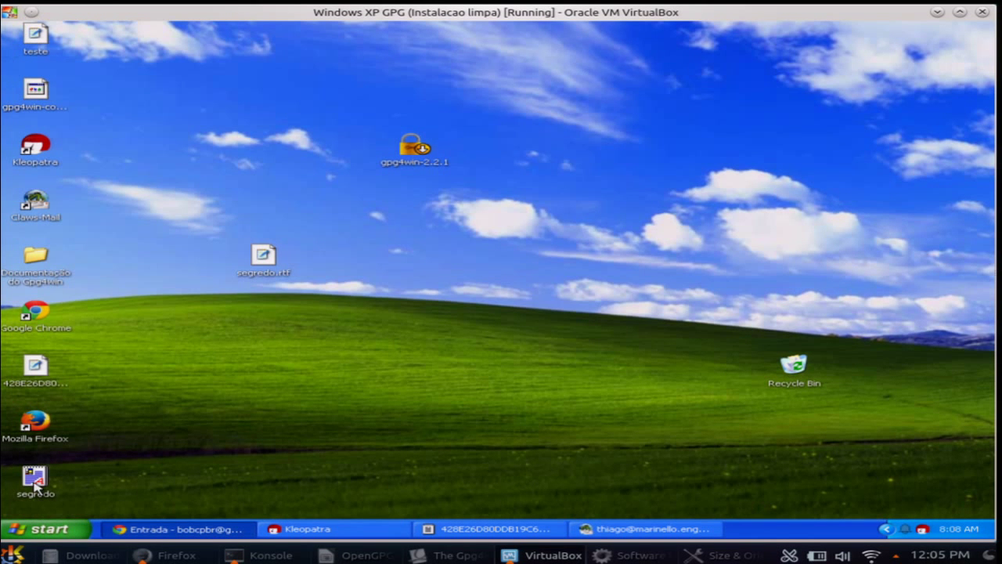
Sign segredo.rtf only, without encryption, using your own OpenPGP certificate and overwriting segredo.rtf.asc
drag(35, 479, 501, 200)
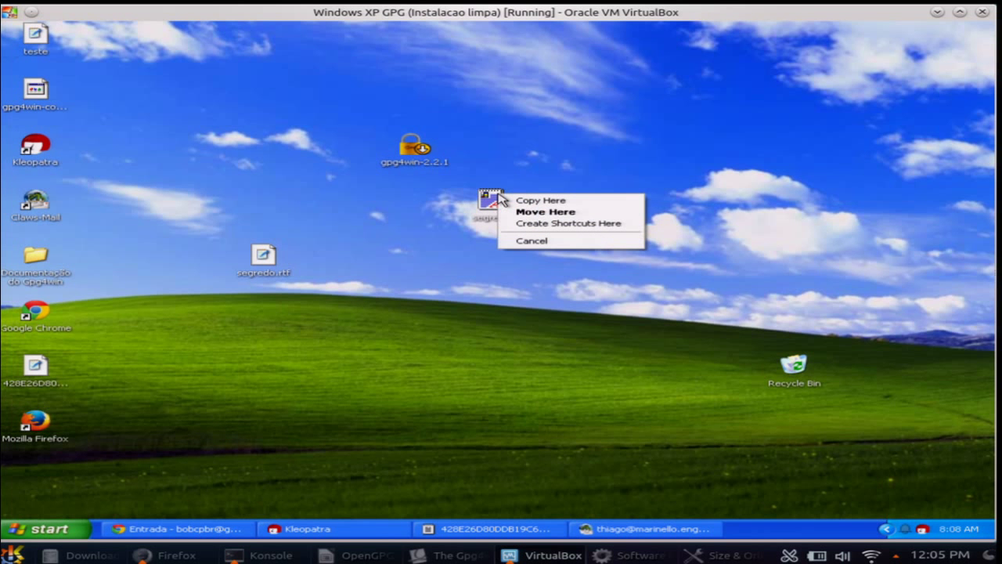
click(454, 201)
right_click(491, 205)
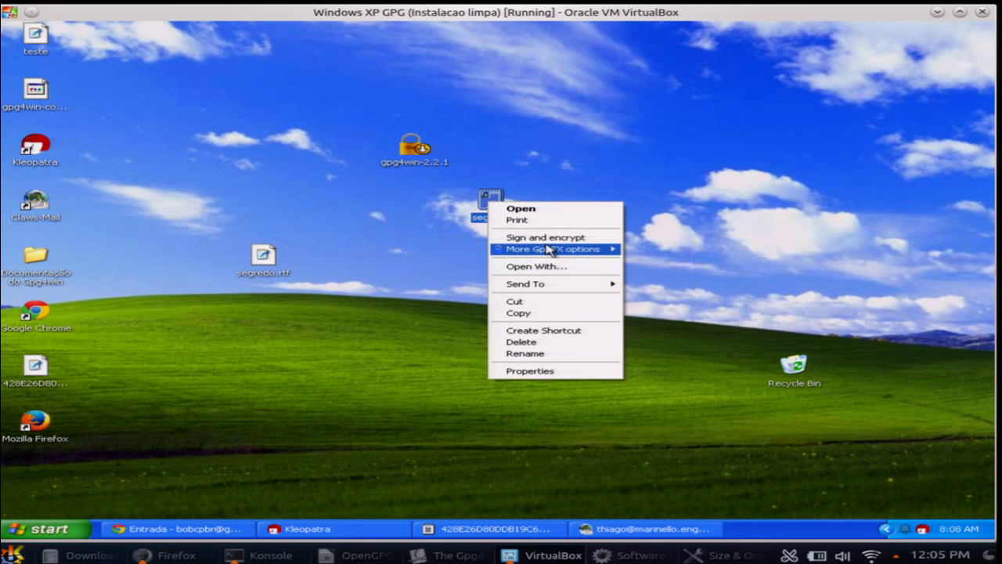
mouse_move(548, 249)
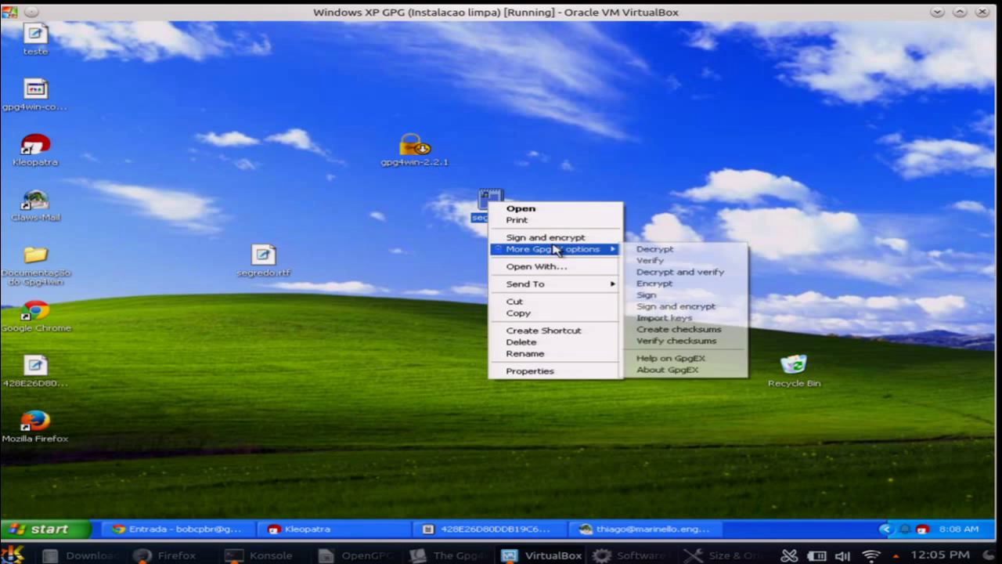
click(647, 295)
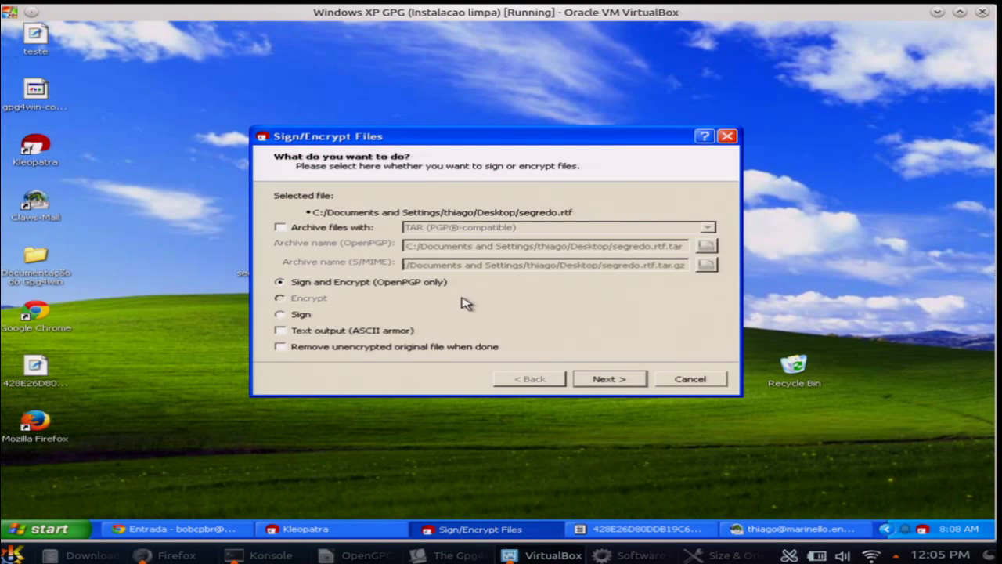
click(304, 315)
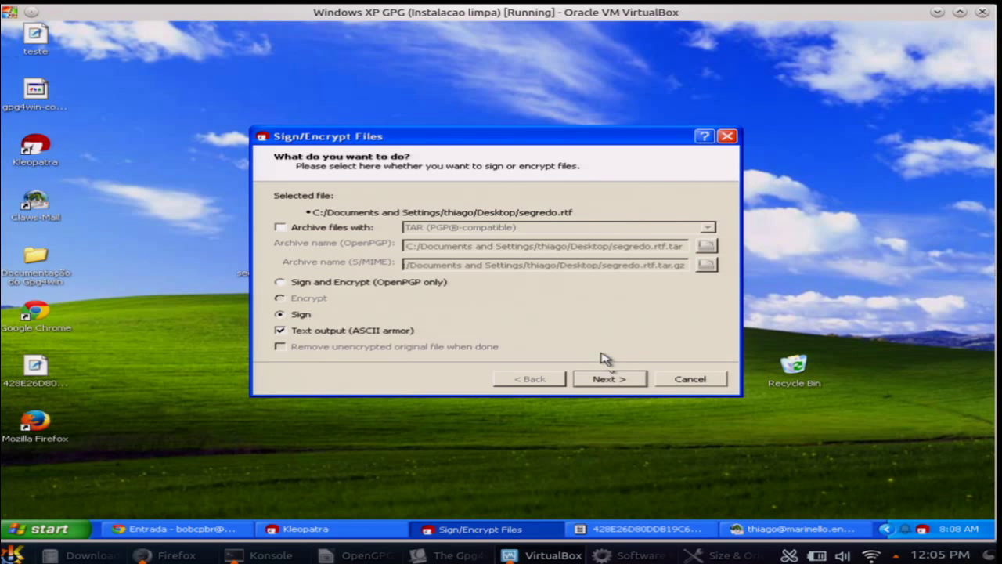
click(617, 379)
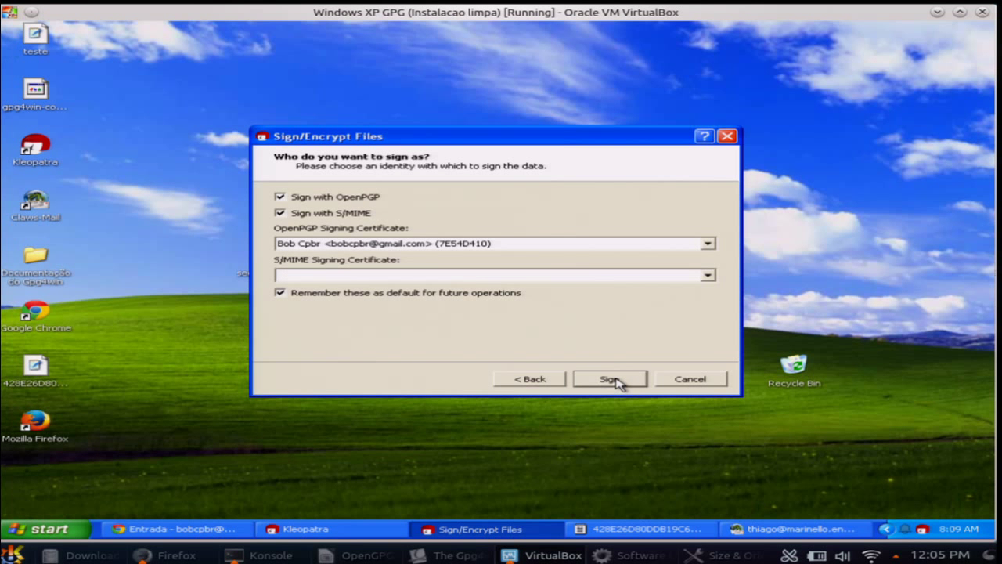
click(578, 248)
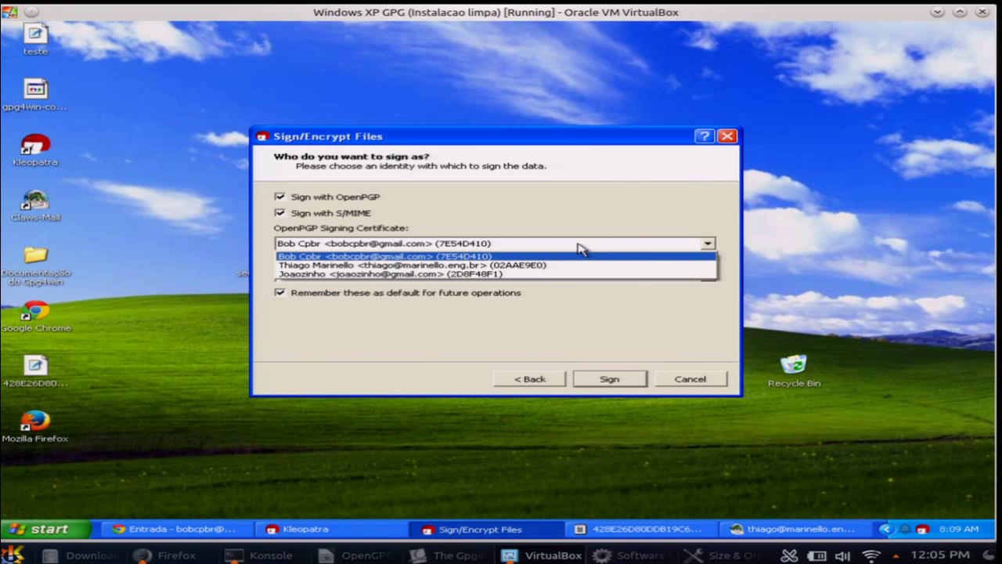
click(499, 256)
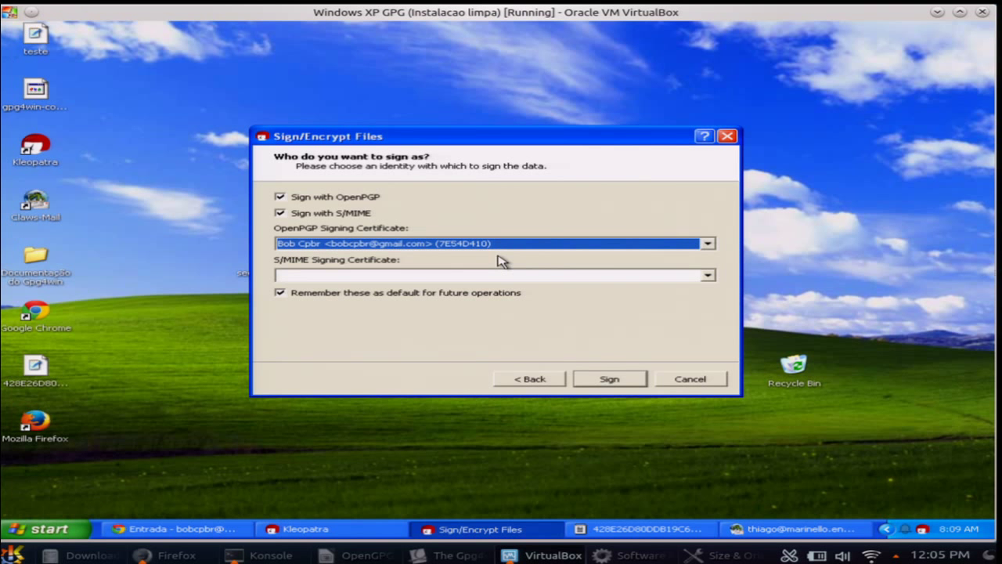
click(609, 379)
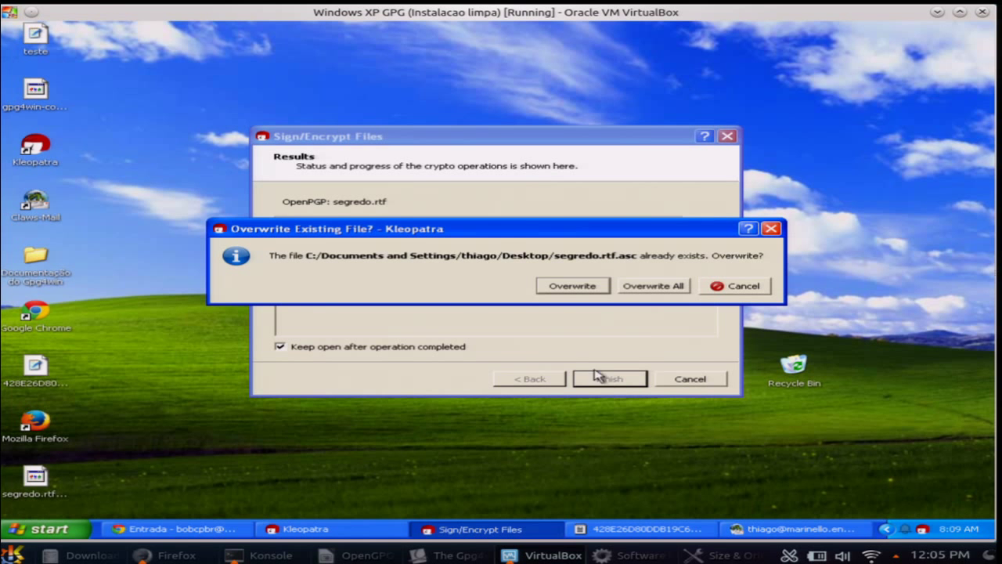
click(570, 287)
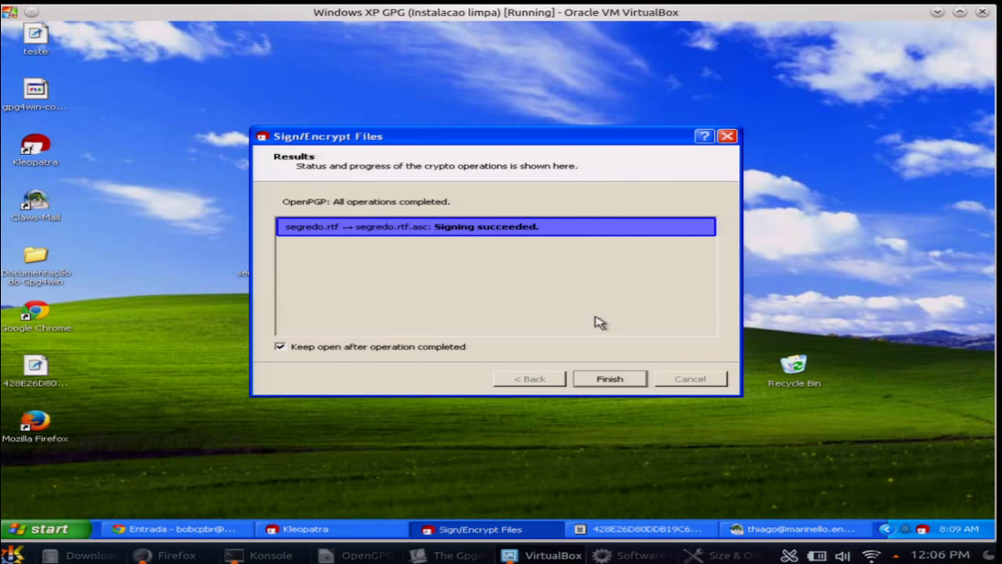
click(611, 379)
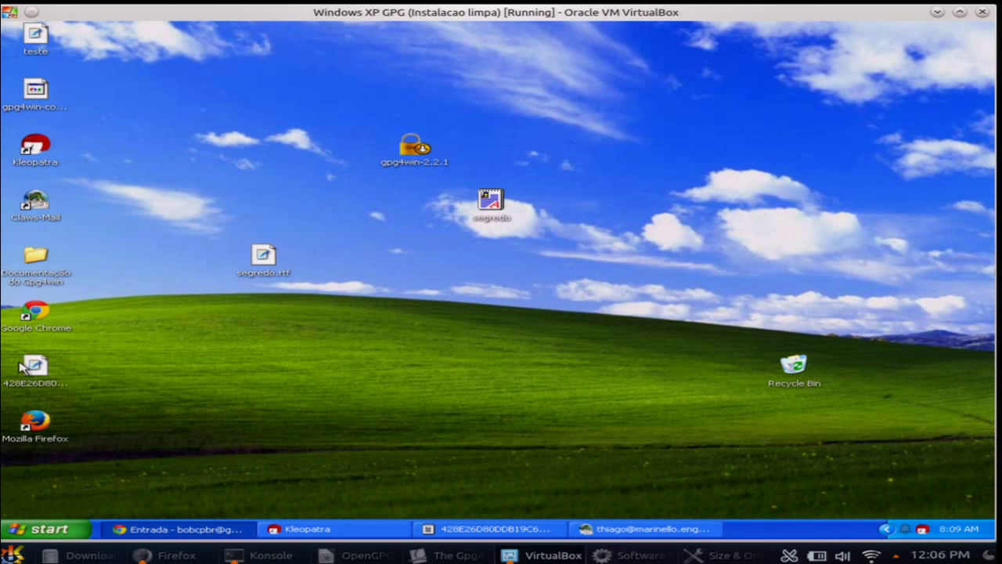
click(23, 367)
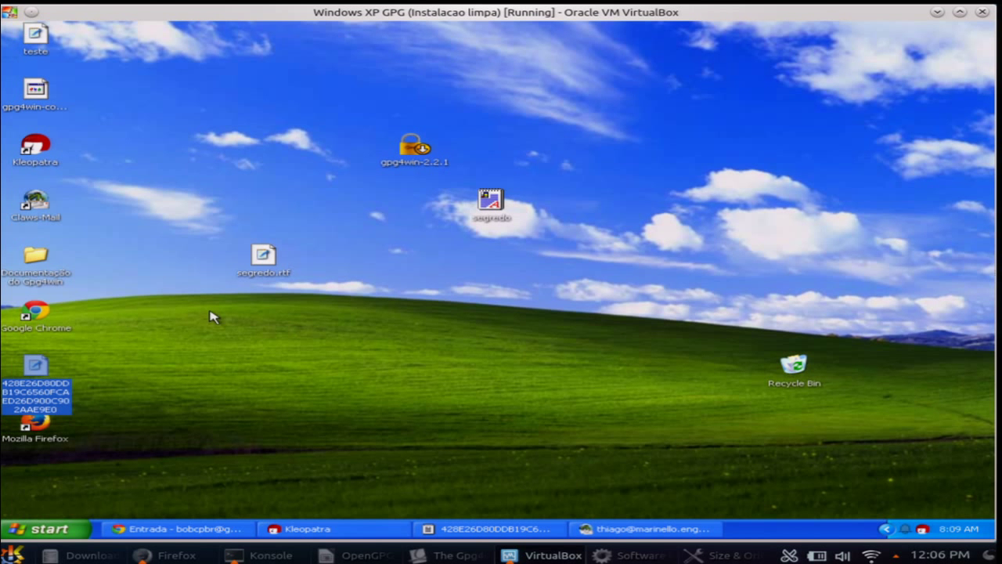
click(254, 314)
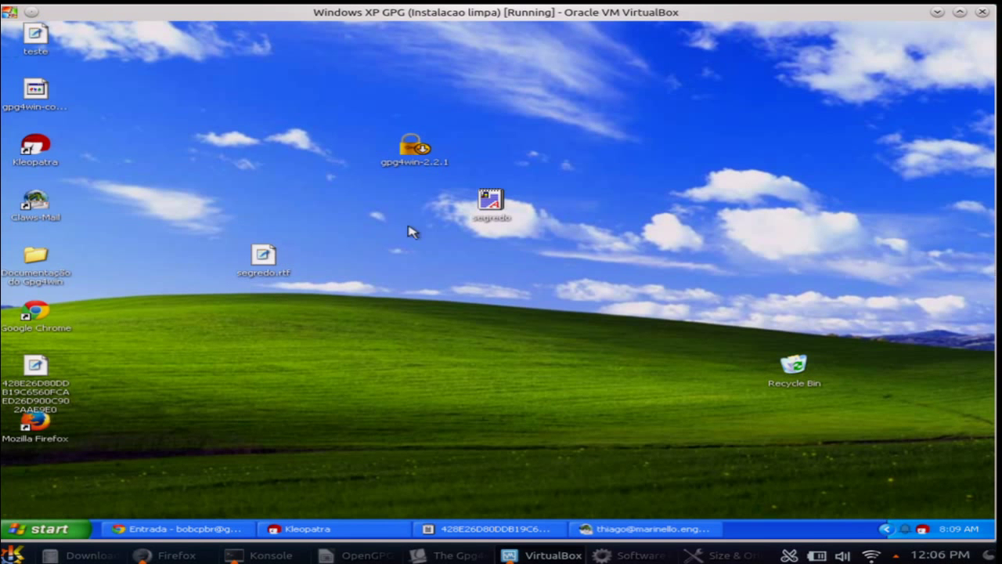
double_click(261, 262)
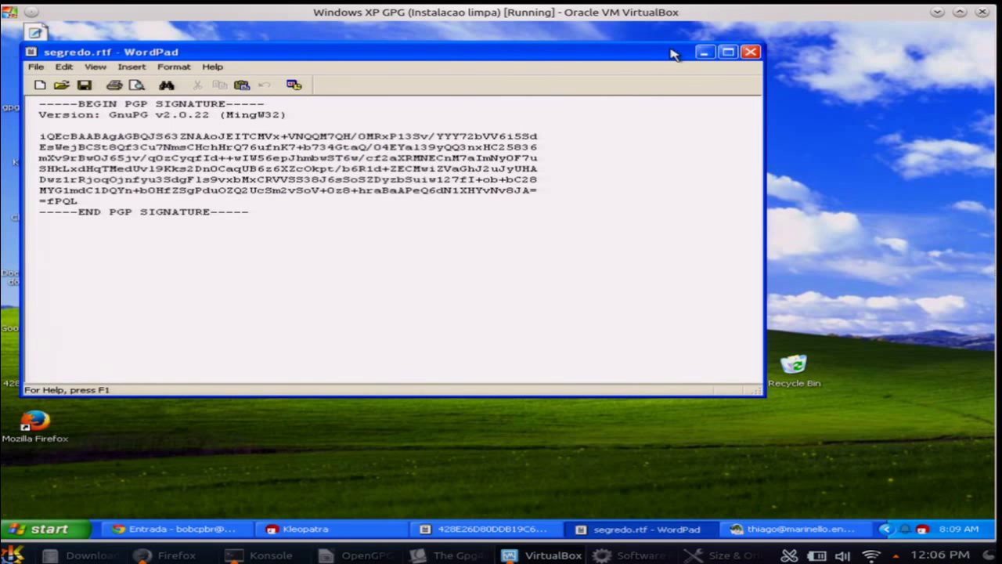
drag(669, 55, 799, 190)
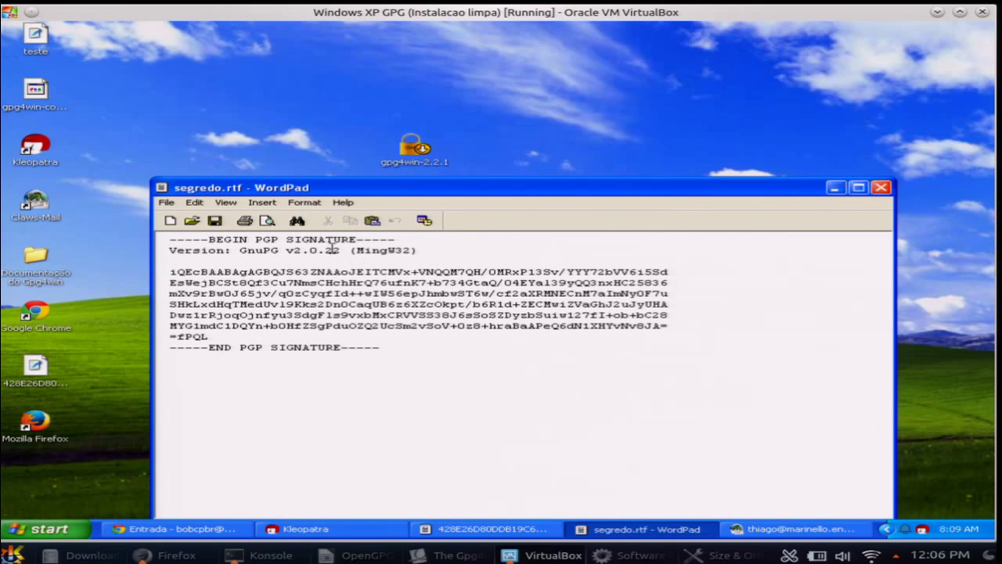
mouse_move(210, 239)
mouse_down()
mouse_move(321, 251)
mouse_move(384, 238)
mouse_up()
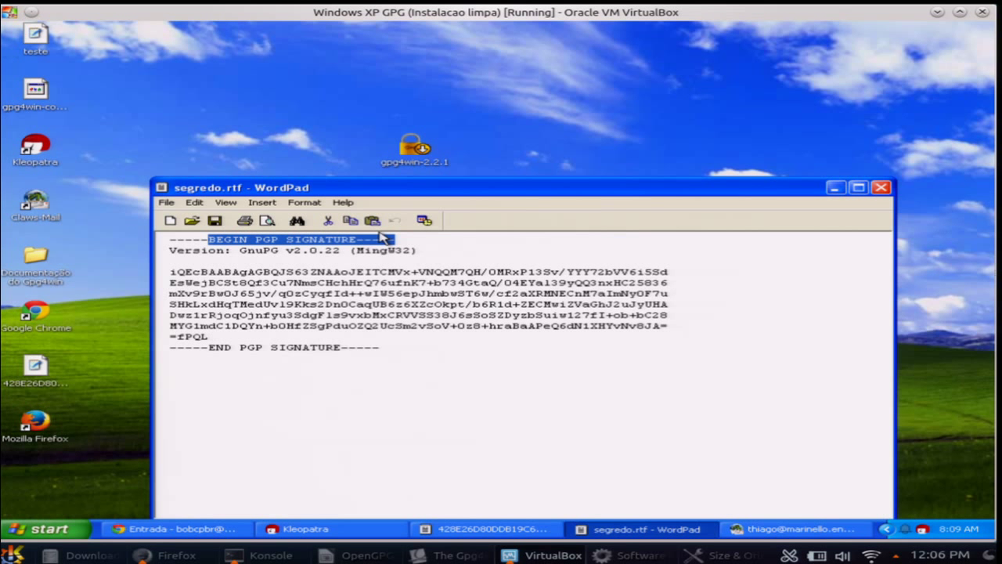
click(884, 188)
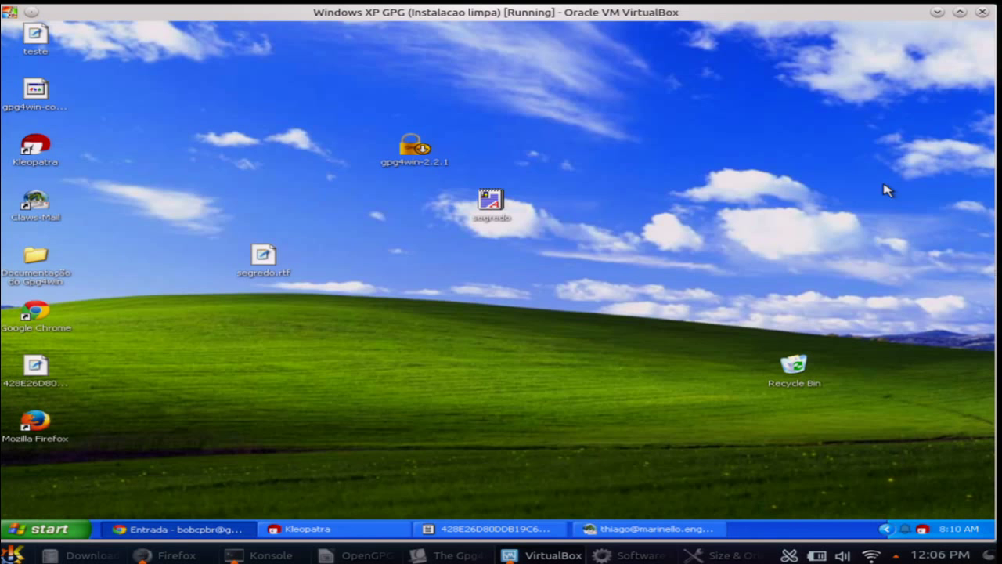
double_click(491, 206)
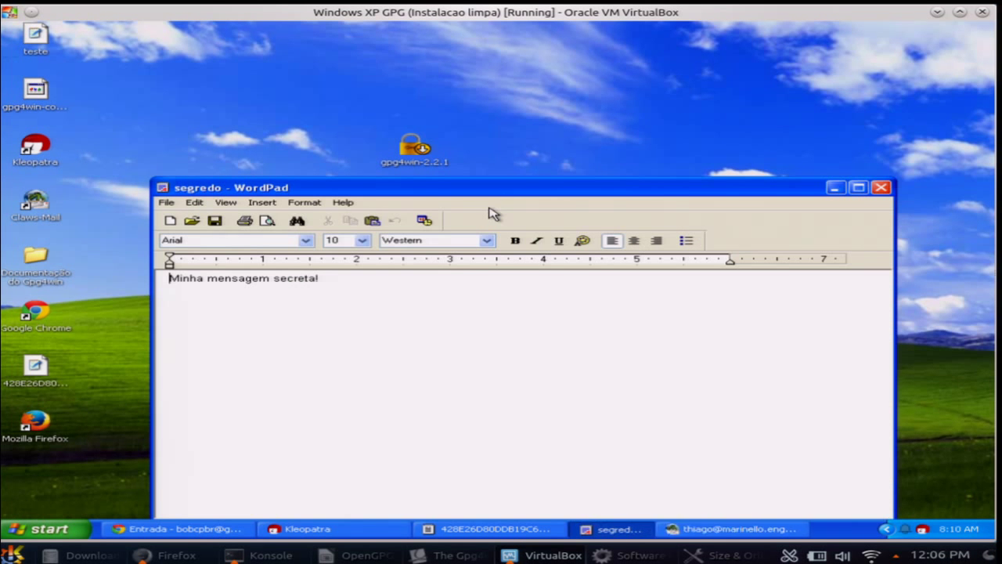
Verify the detached signature segredo.rtf.asc, confirming the owner validly signed it
click(881, 188)
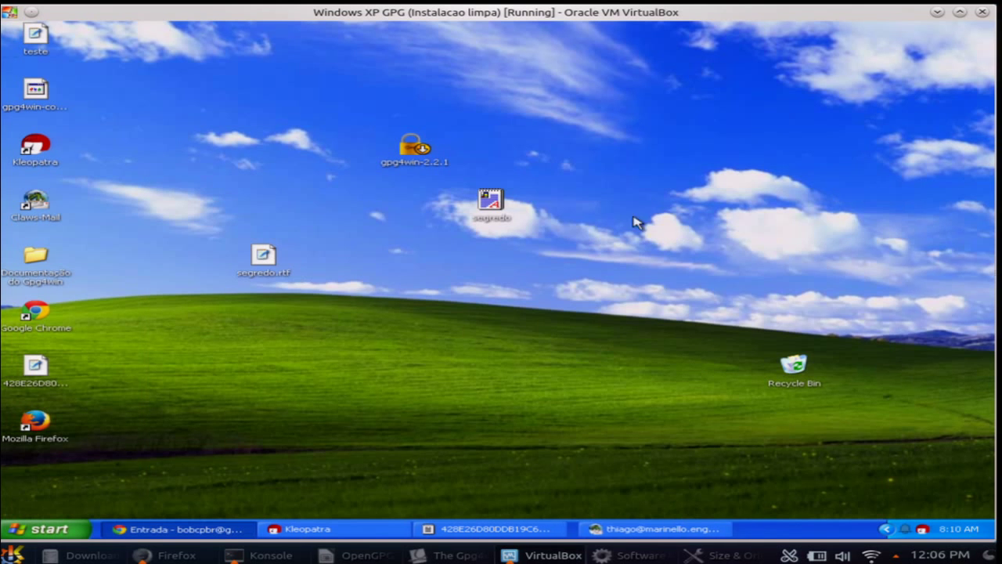
right_click(503, 199)
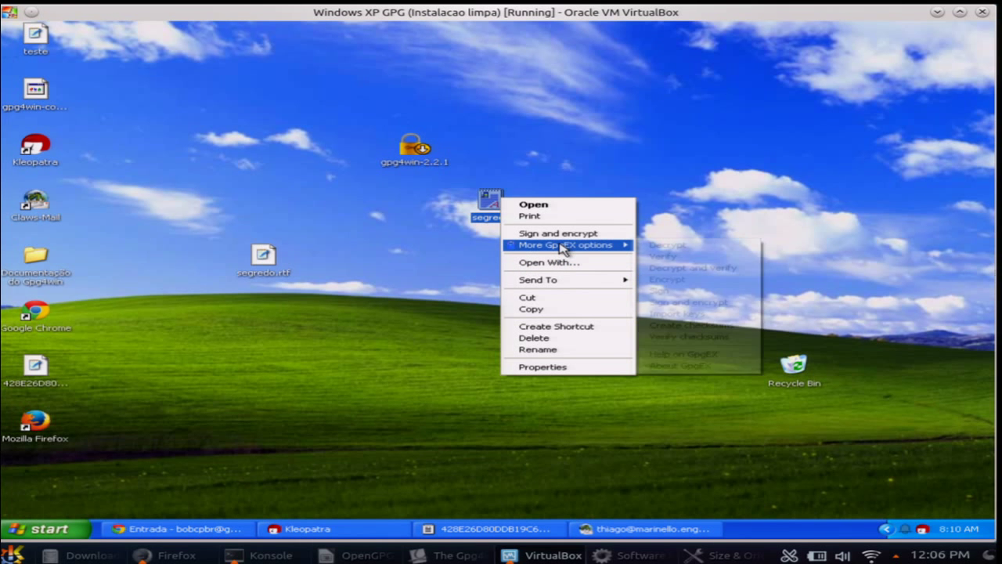
mouse_move(567, 247)
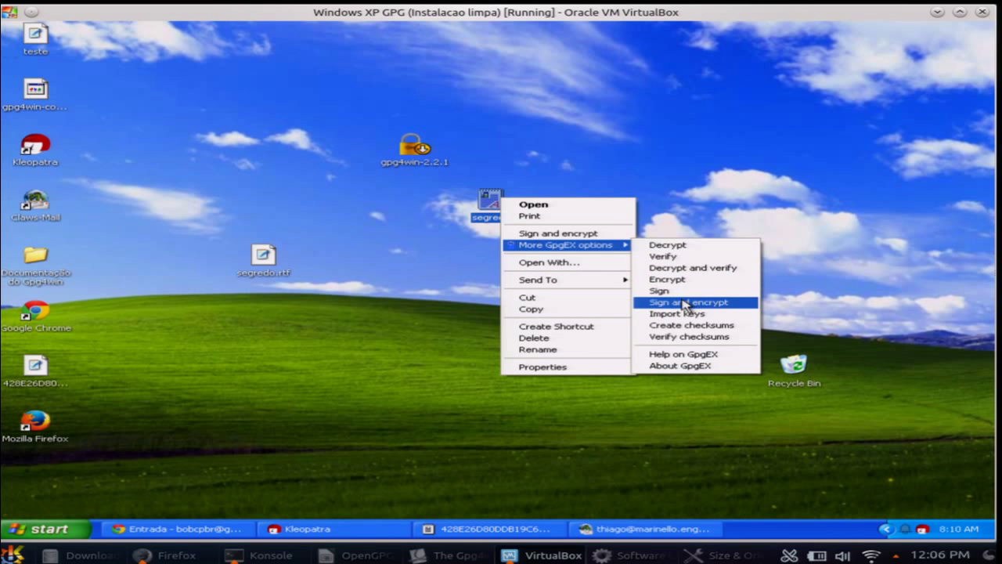
click(679, 256)
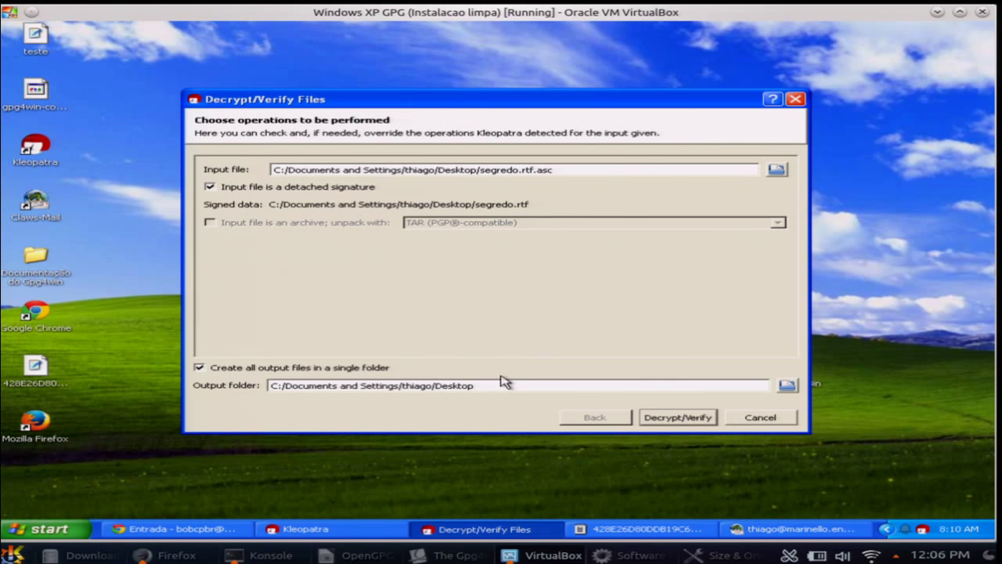
click(650, 420)
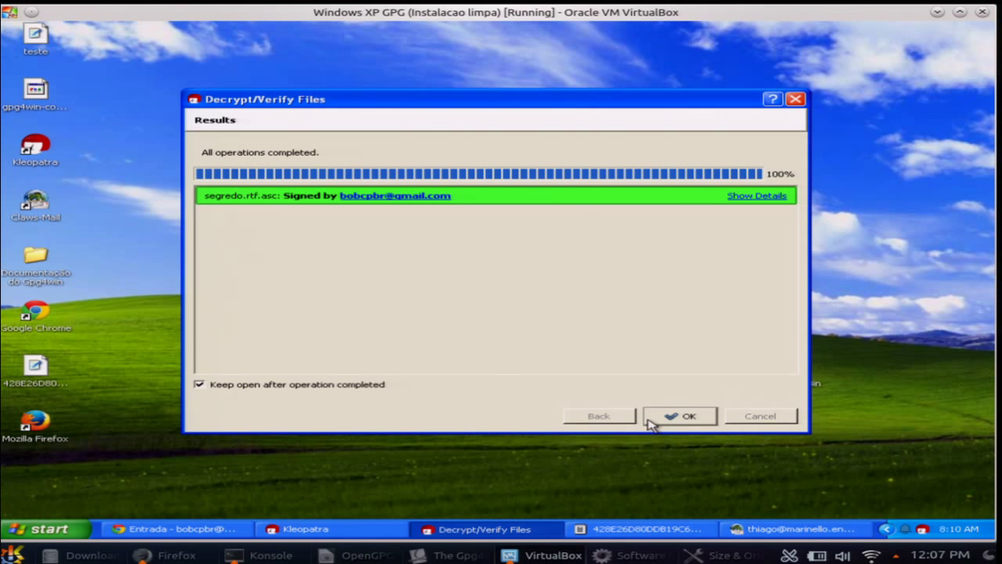
click(678, 418)
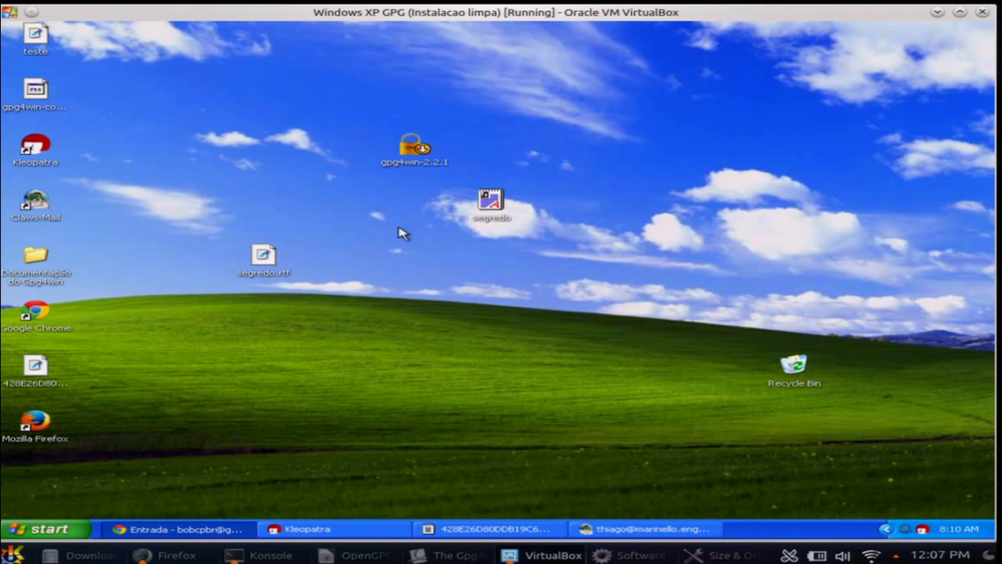
Insert 'nao' before 'secreta' so segredo reads 'Minha mensagem nao secreta!', then close it
double_click(488, 201)
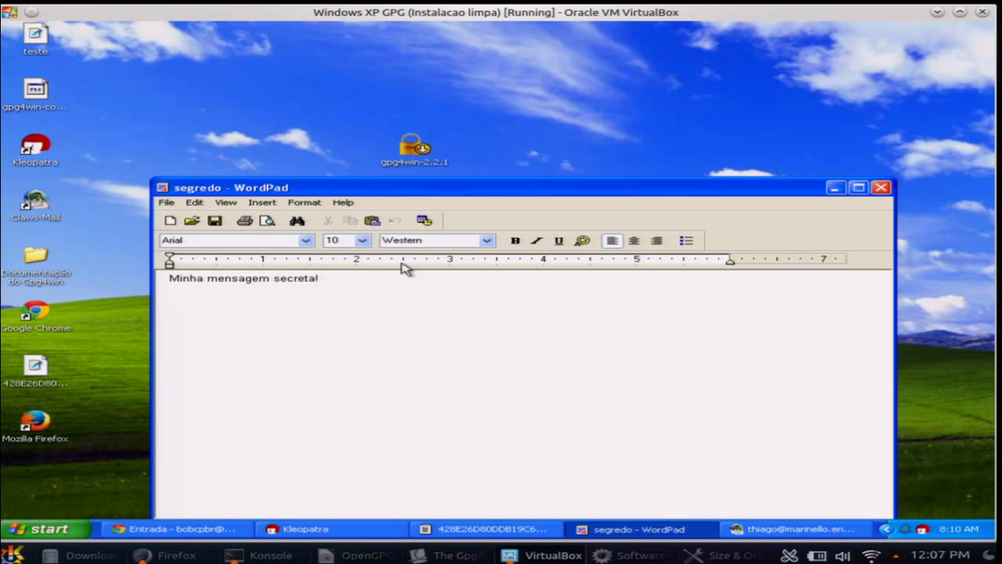
click(275, 279)
text(nao)
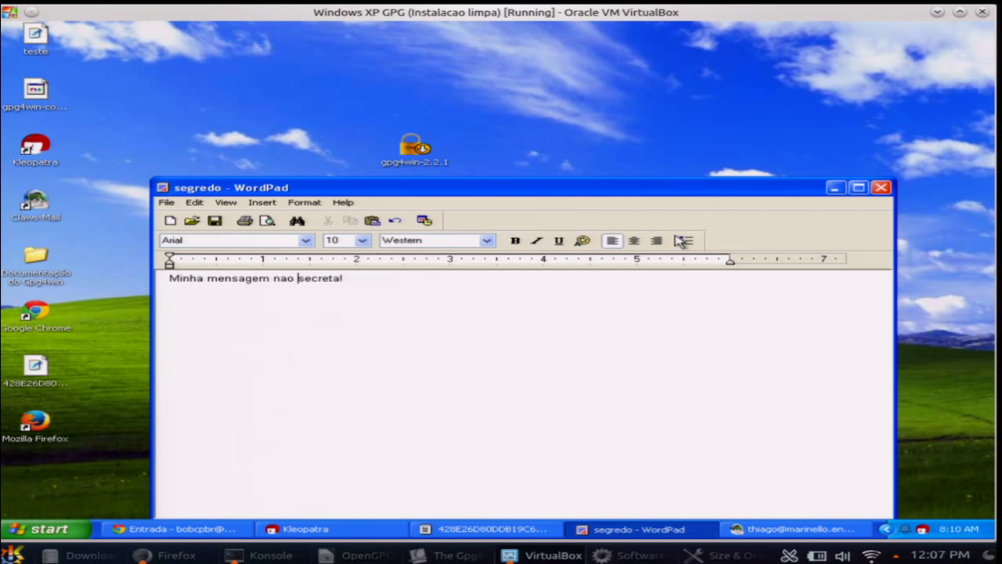
click(881, 187)
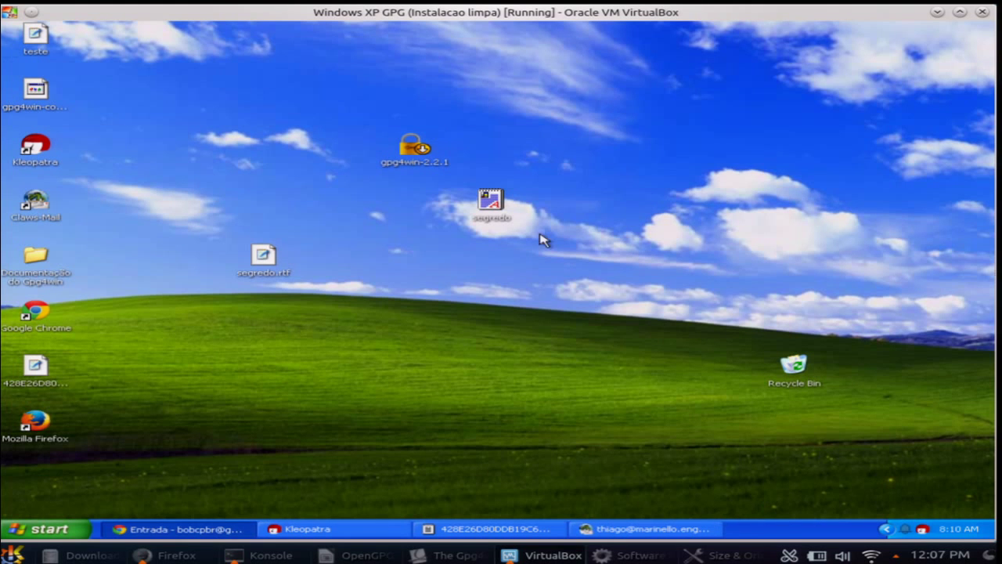
Verify the altered segredo against segredo.rtf.asc again; it now reports an invalid signature
right_click(492, 197)
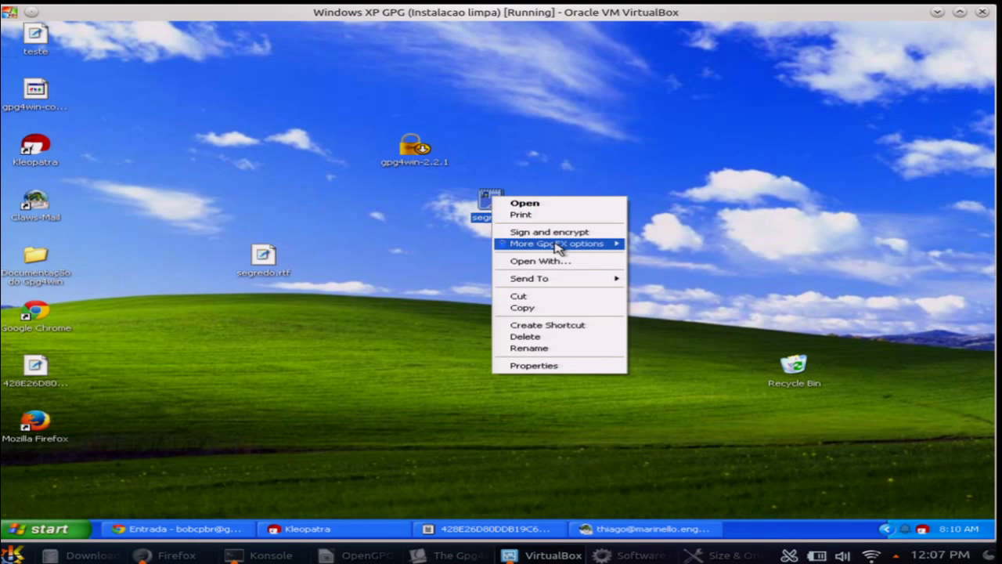
mouse_move(558, 248)
click(649, 257)
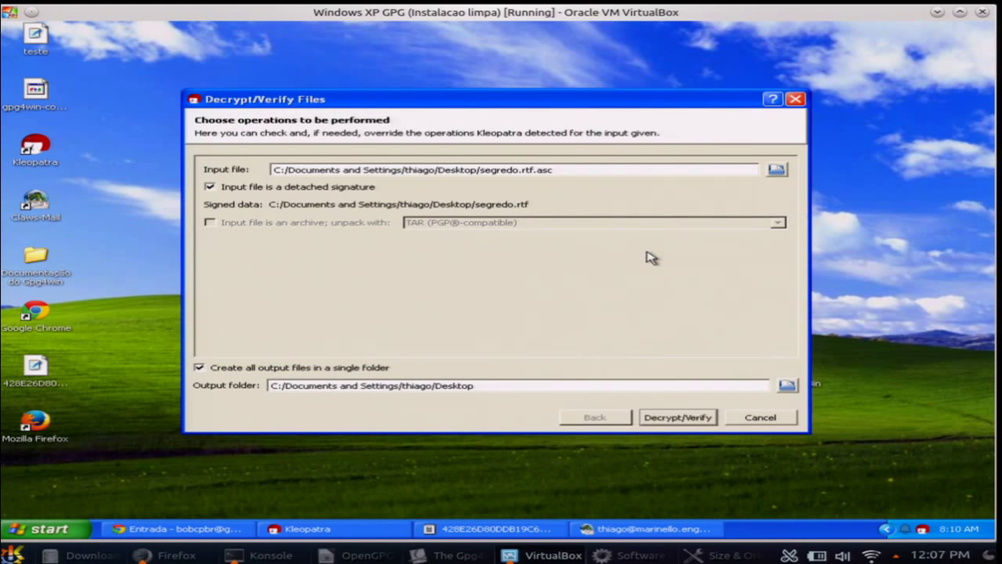
click(665, 422)
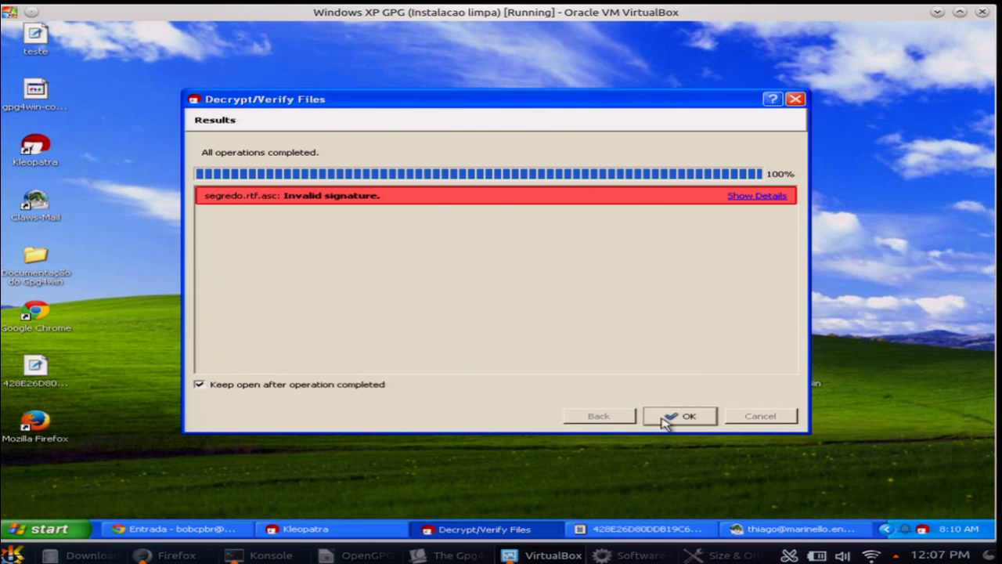
click(665, 422)
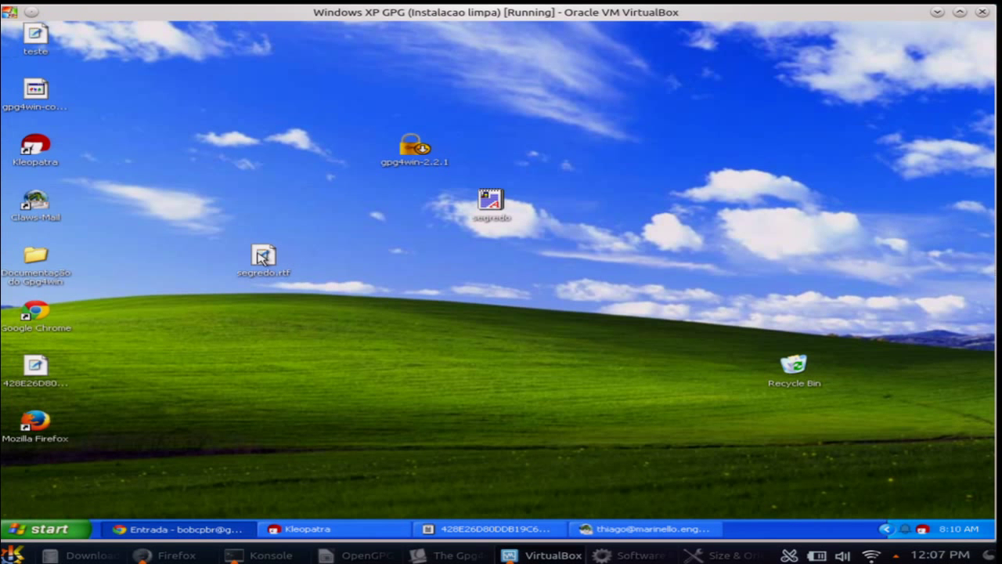
drag(263, 258, 248, 226)
click(427, 325)
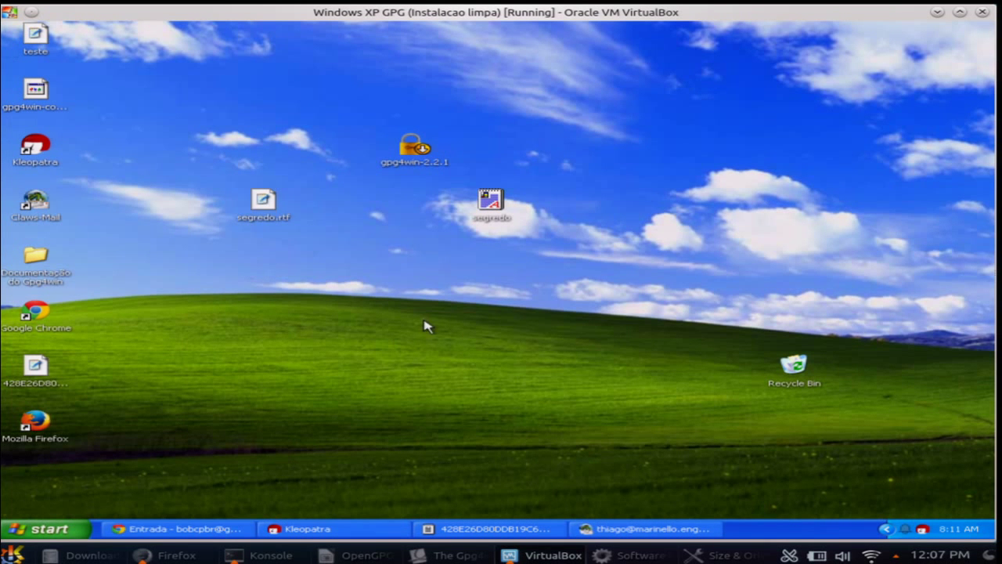
right_click(427, 325)
click(410, 287)
click(617, 532)
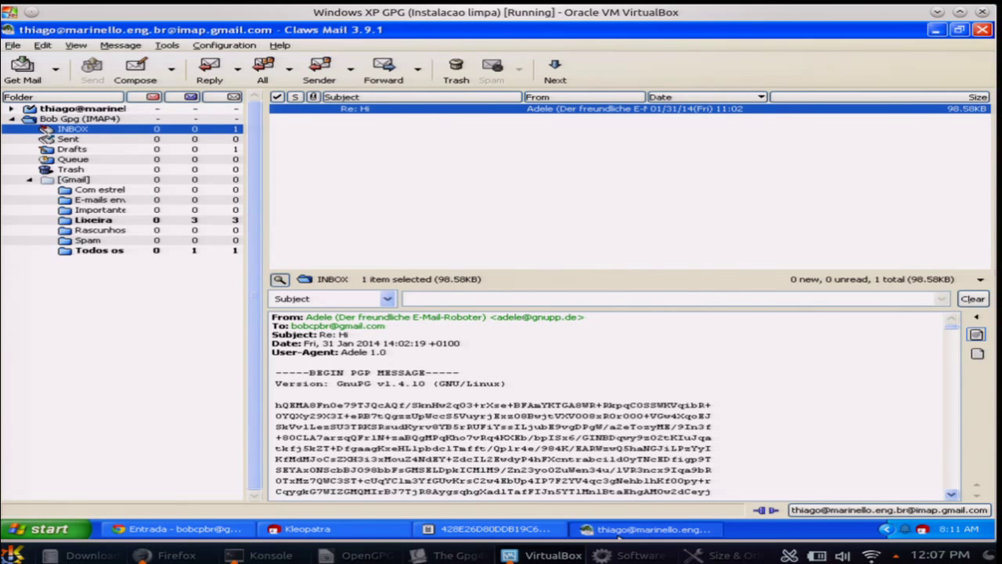
click(617, 532)
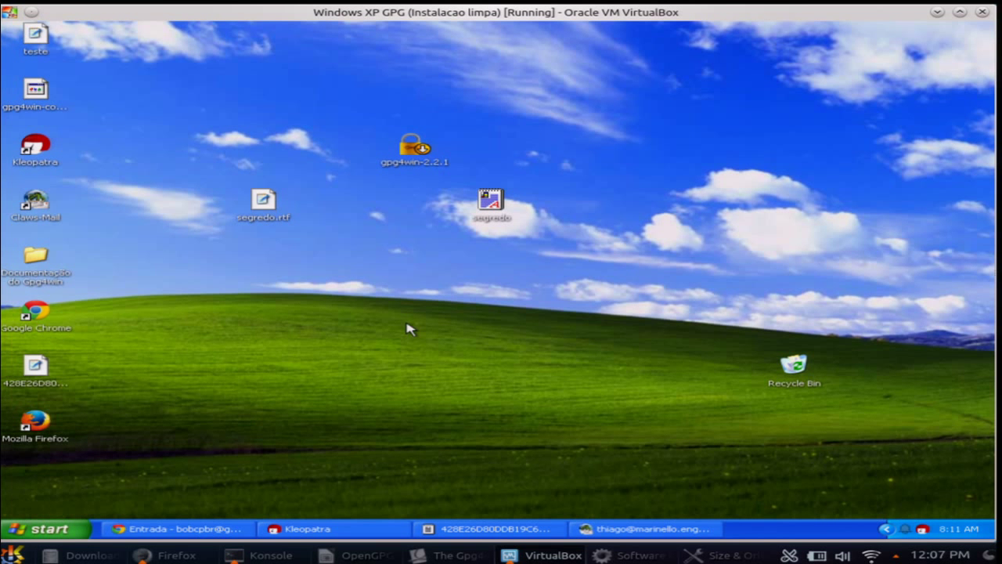
Restore the Gmail Chrome window, maximize it and show the Mailvelope extension menu
click(183, 524)
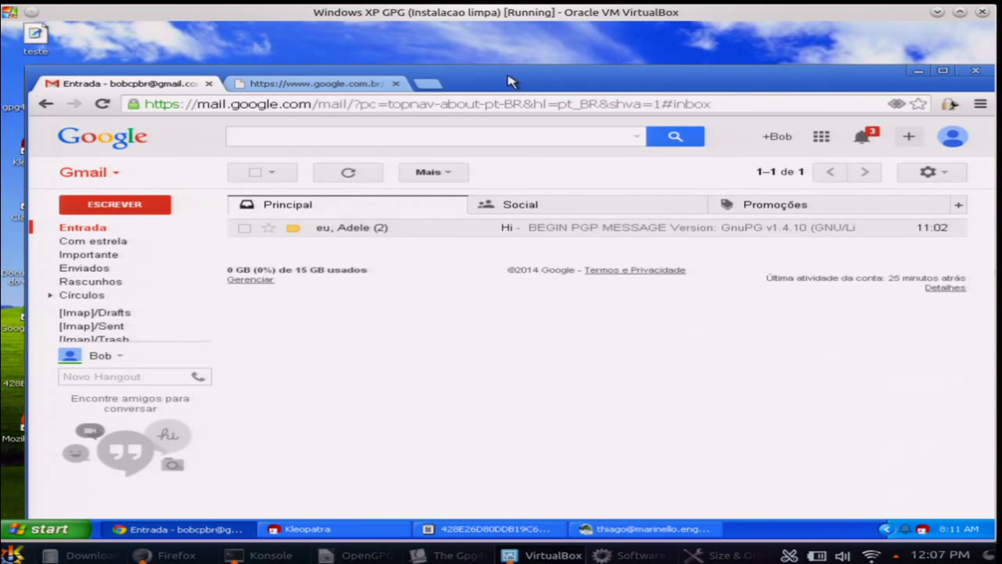
double_click(510, 80)
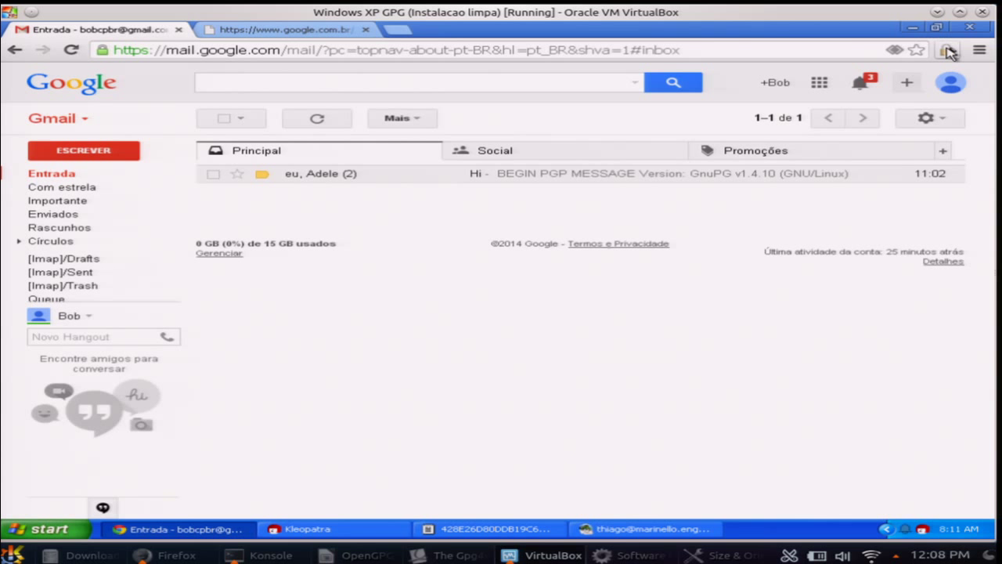
click(948, 49)
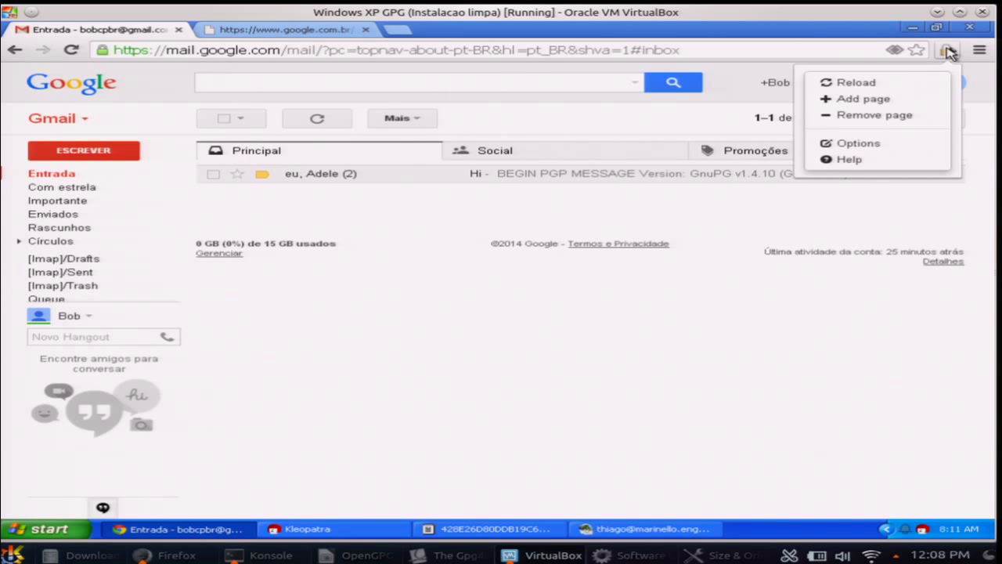
Browse the key ring, Generate Key and Import Keys pages in Mailvelope Options, then return to Gmail
click(868, 143)
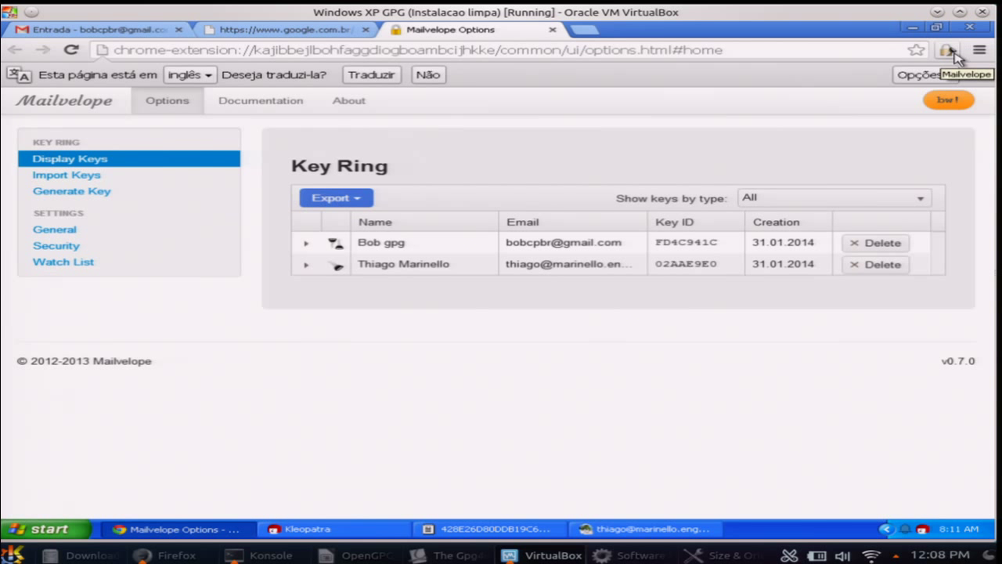
click(952, 51)
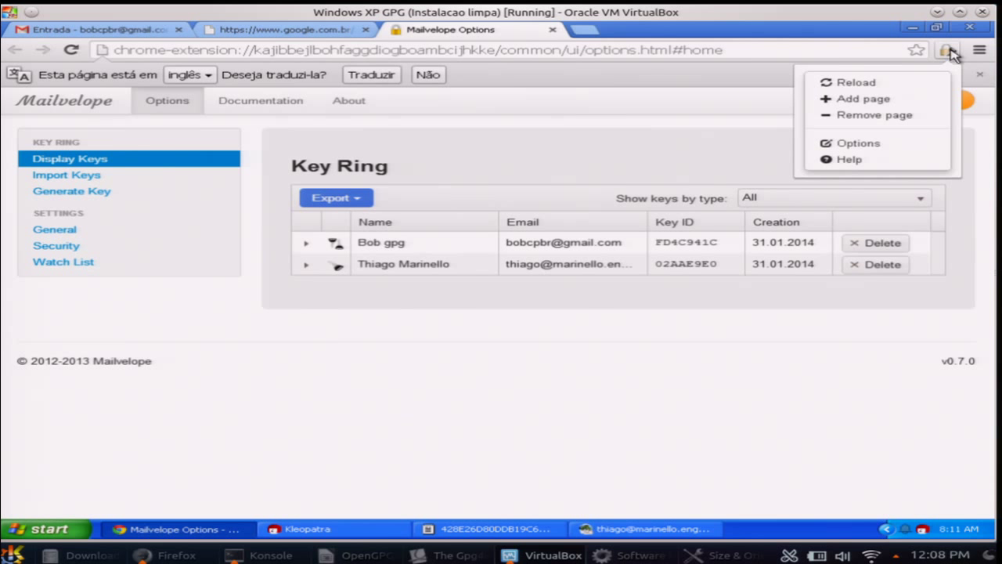
click(902, 143)
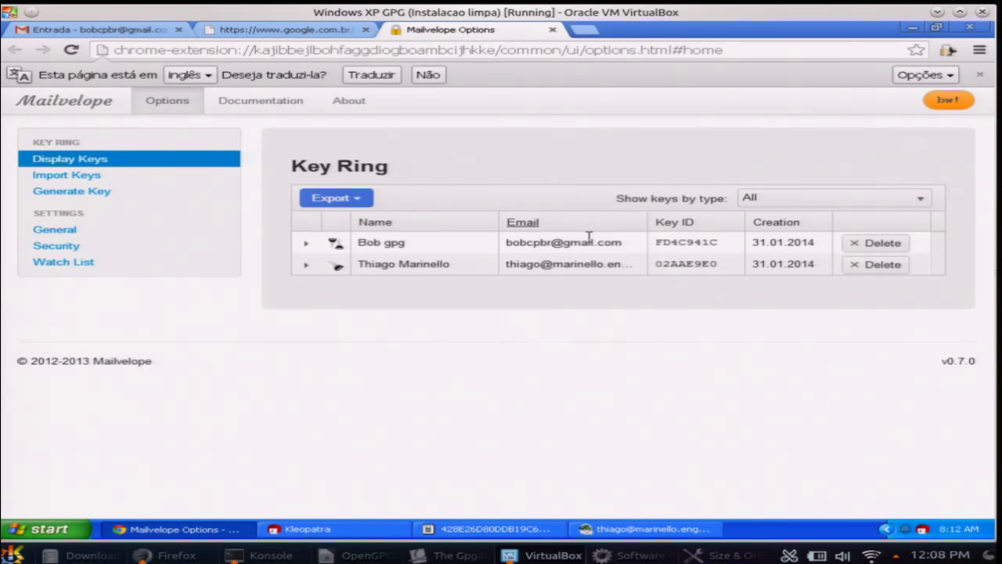
click(65, 195)
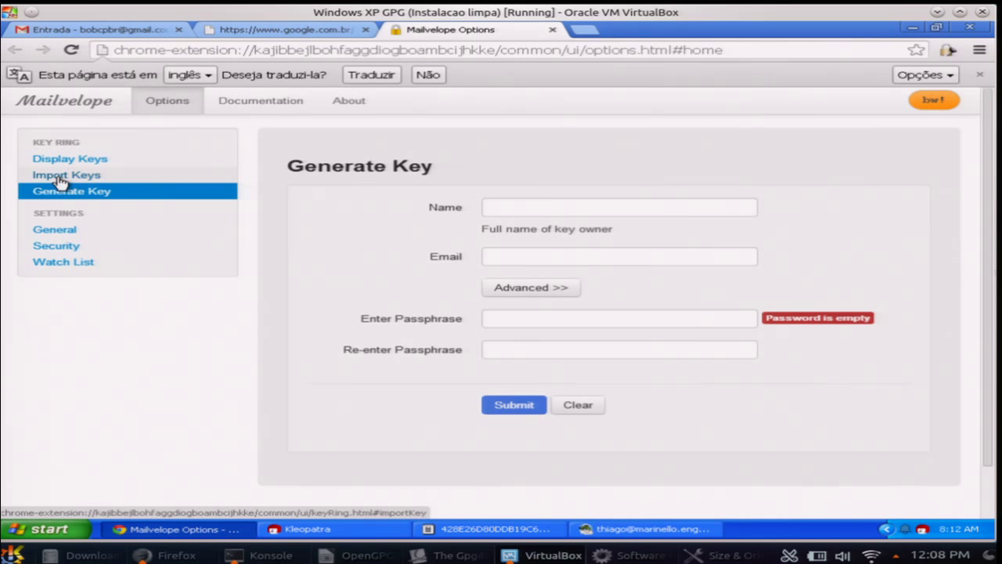
click(60, 179)
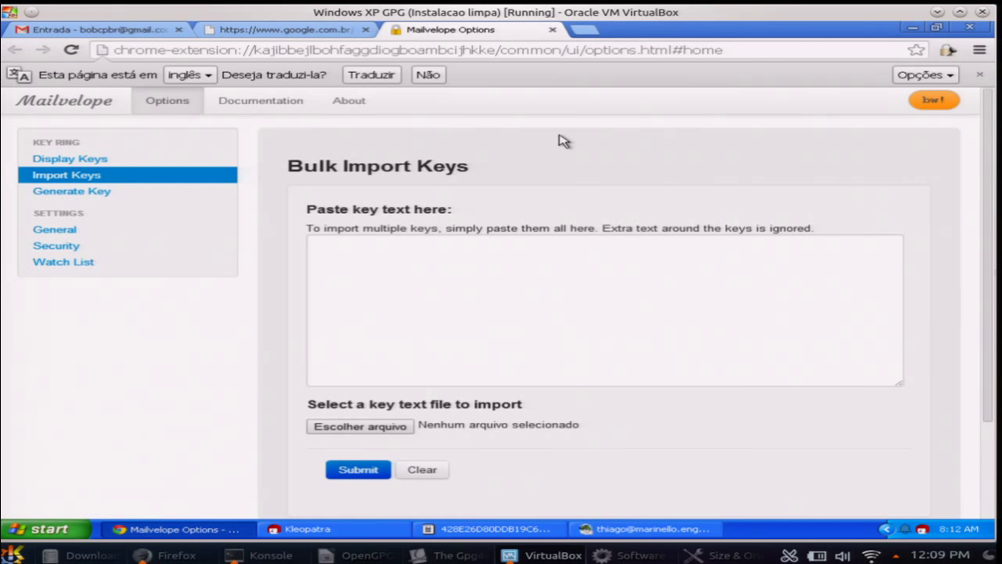
click(979, 75)
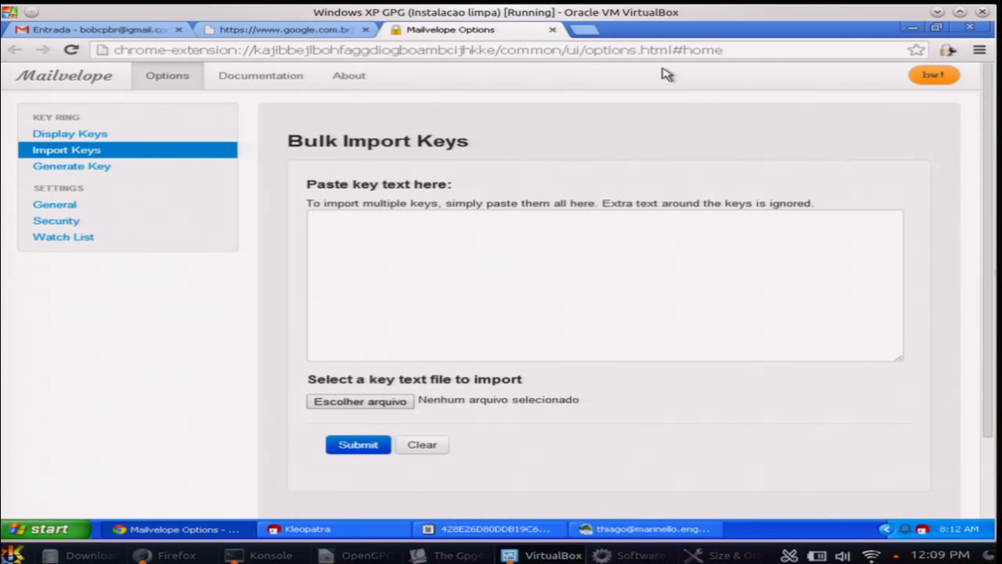
click(111, 33)
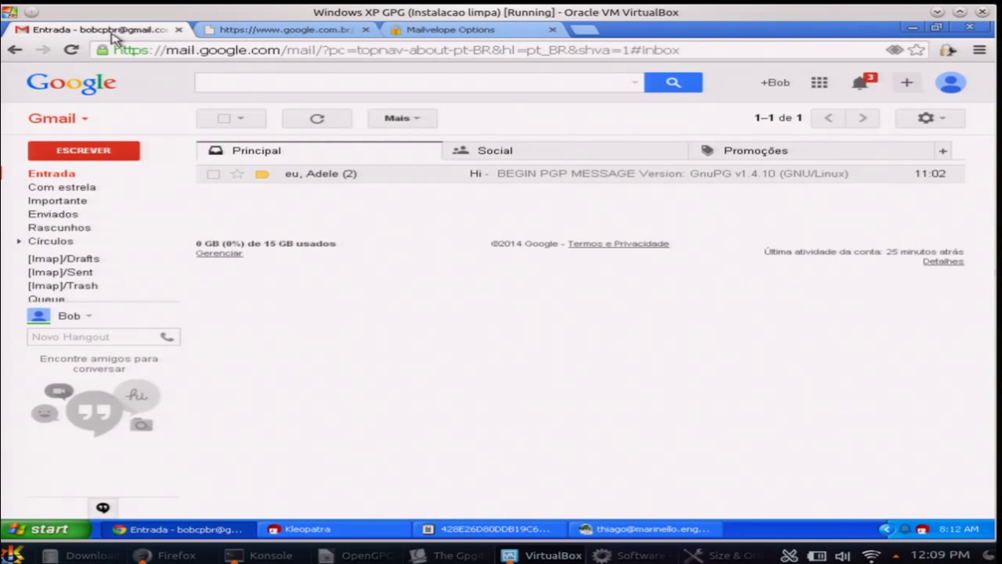
Start a new Gmail message and place the cursor in its body
click(90, 158)
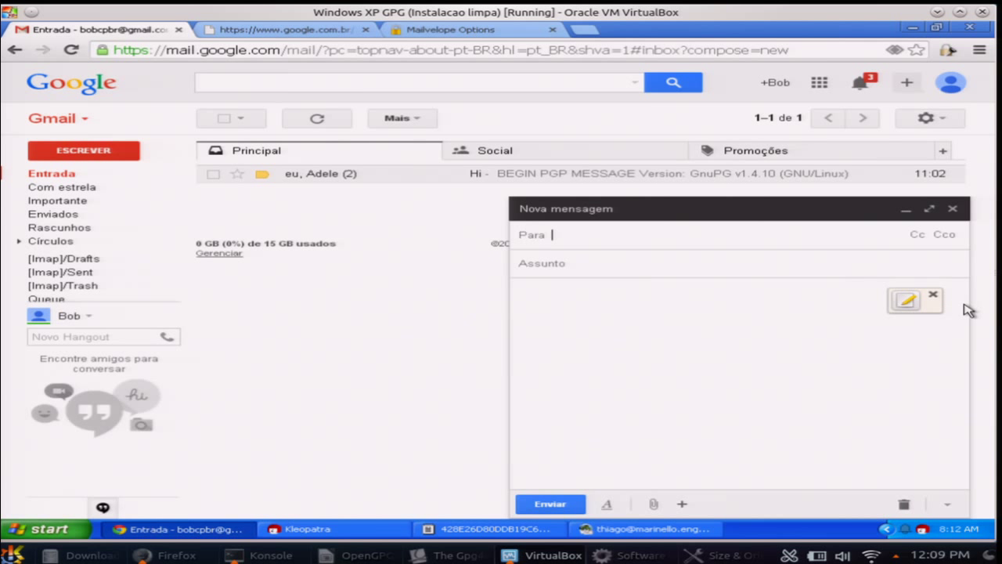
click(908, 301)
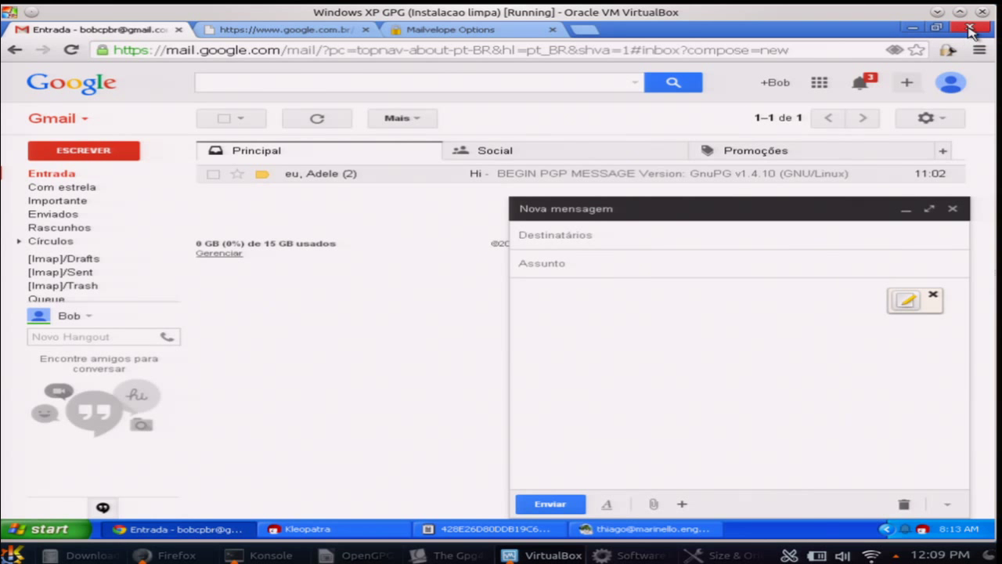
Close Chrome, relaunch it from the desktop shortcut and load gmail.com
click(971, 30)
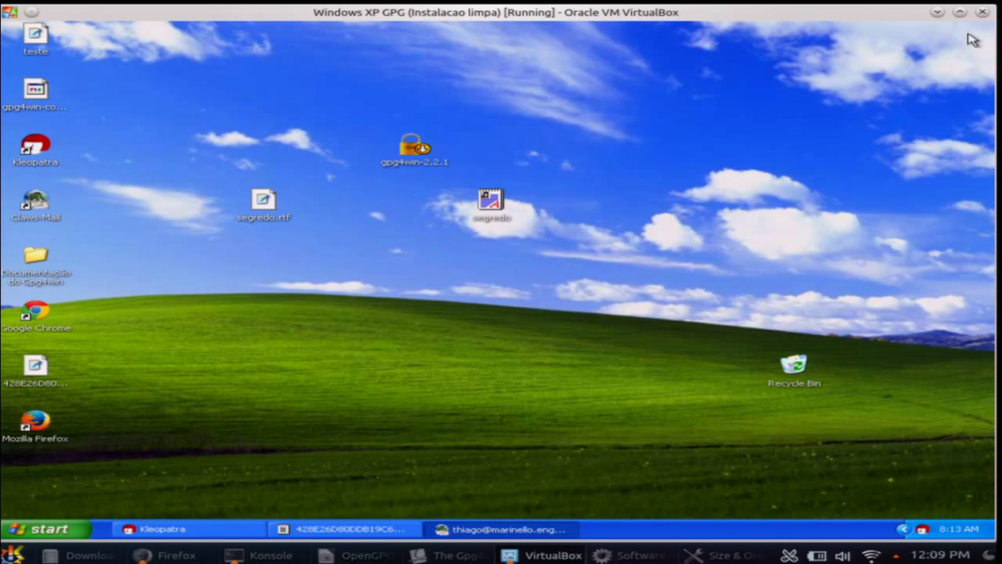
click(44, 317)
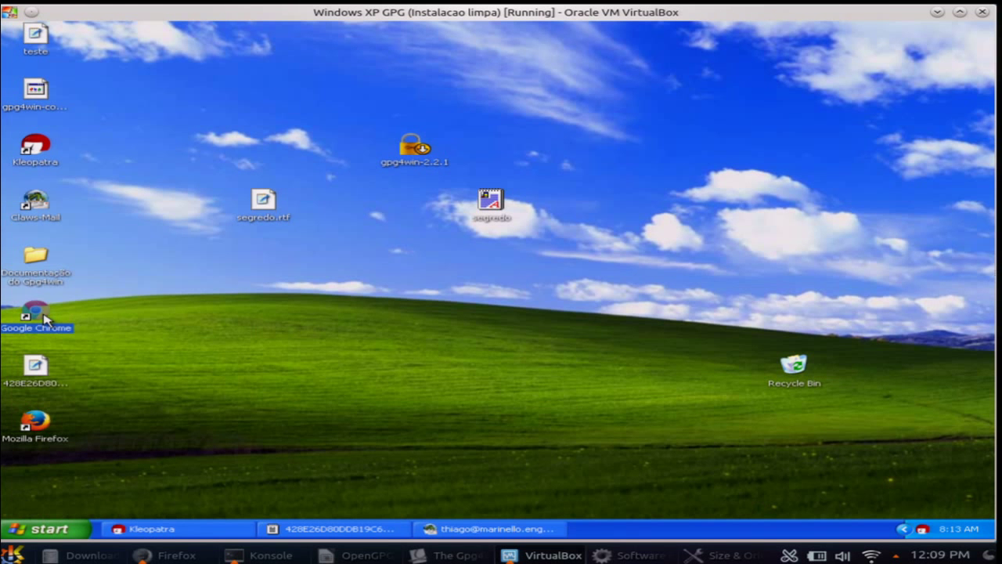
double_click(44, 317)
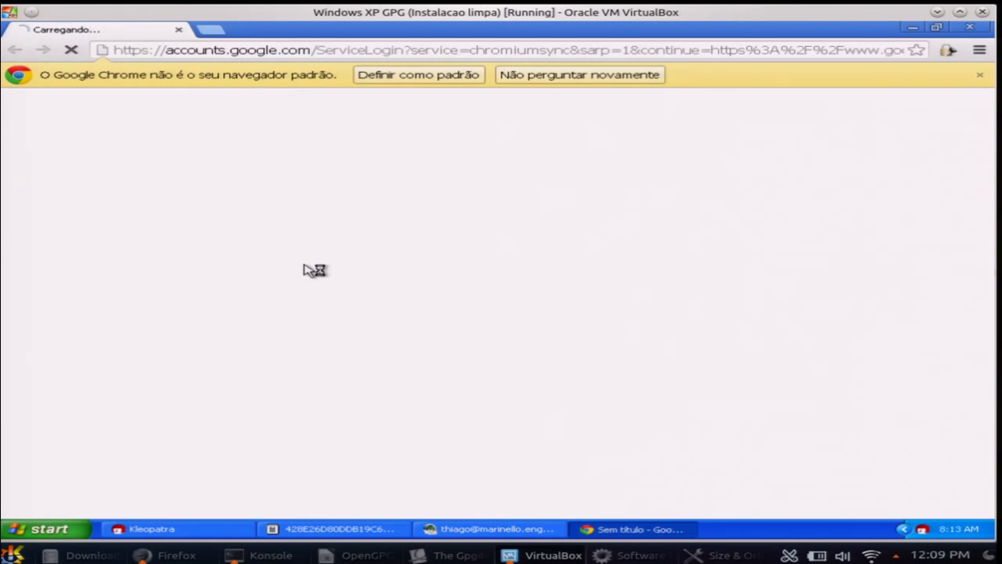
click(361, 53)
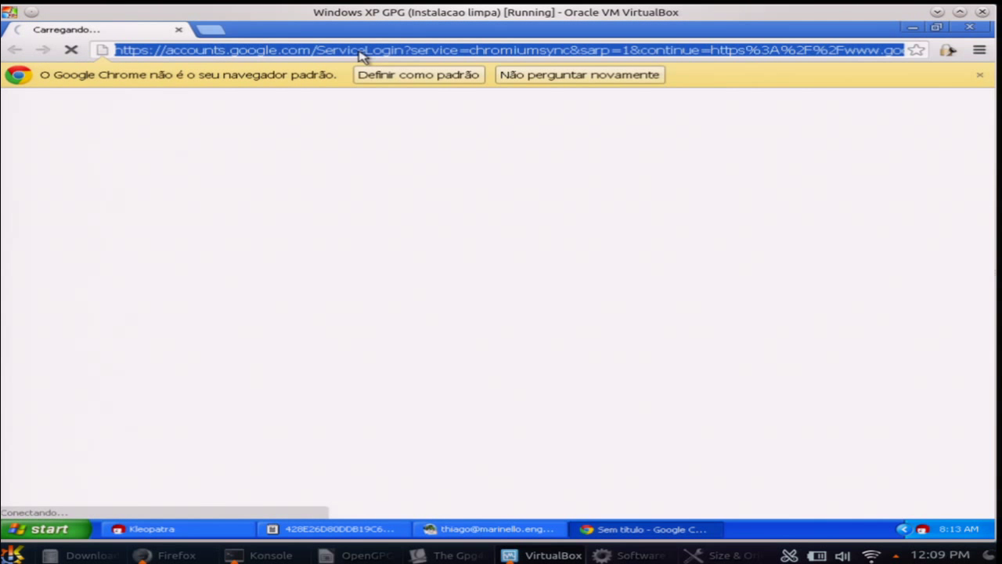
text(mai)
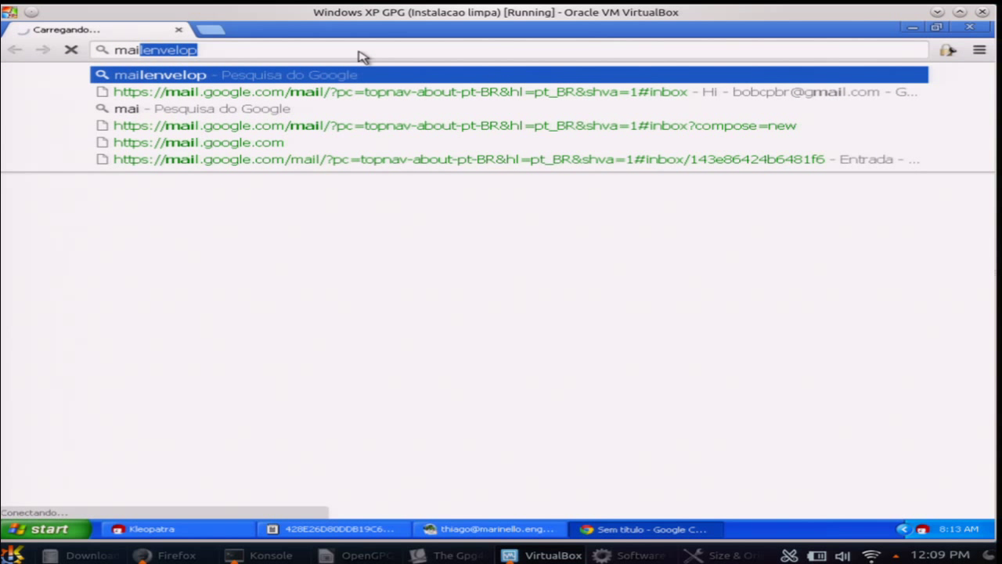
key(BackSpace)
key(BackSpace)
key(BackSpace)
key(BackSpace)
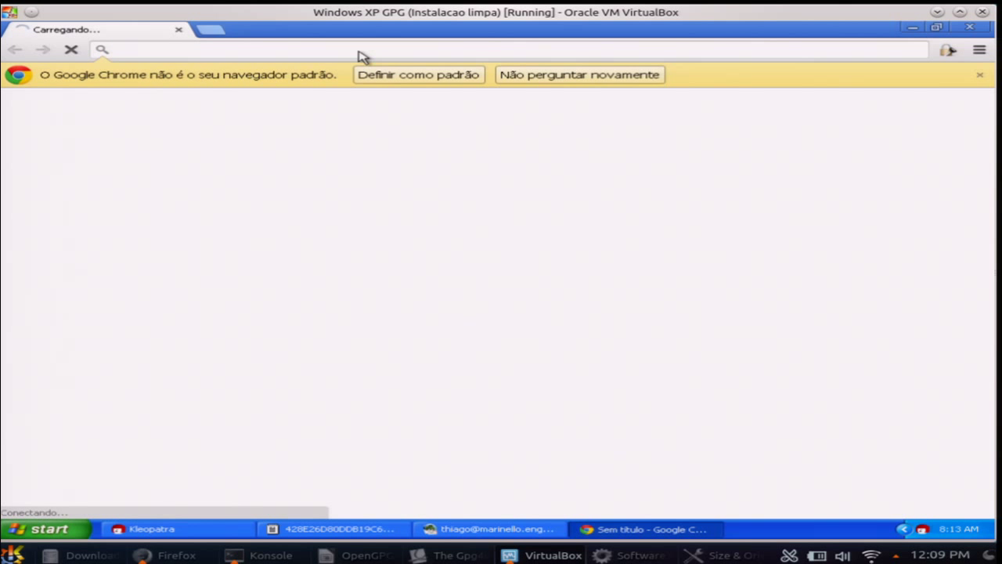
text(gm)
key(Return)
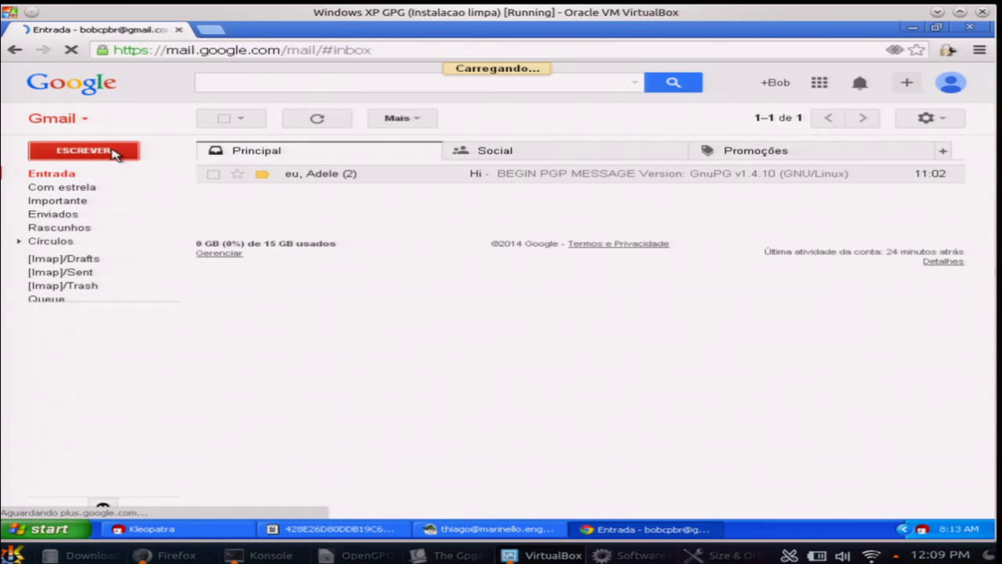
Start a new Gmail message and write 'Oi! isso eh um segredo!' in Mailvelope's secure editor
click(114, 153)
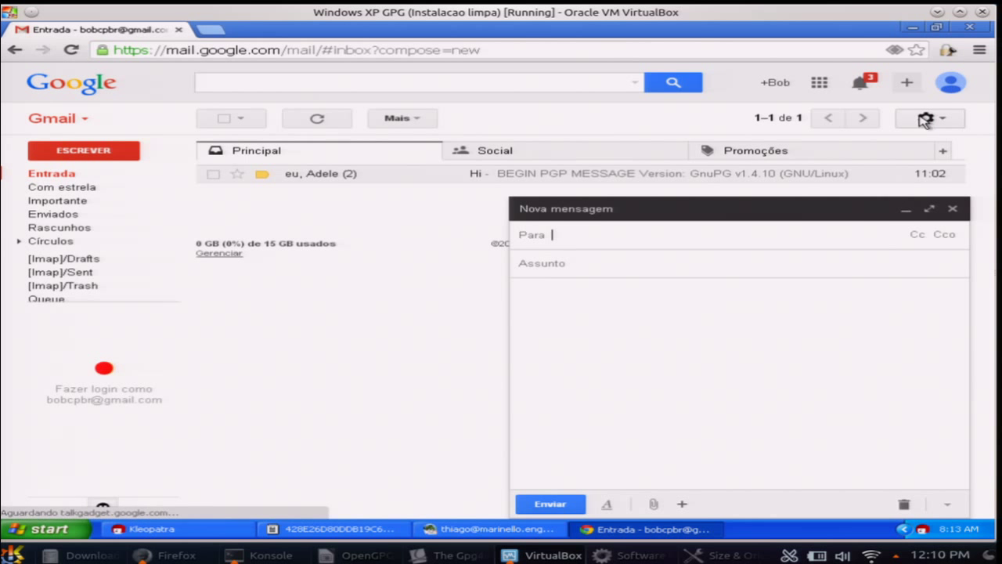
click(906, 302)
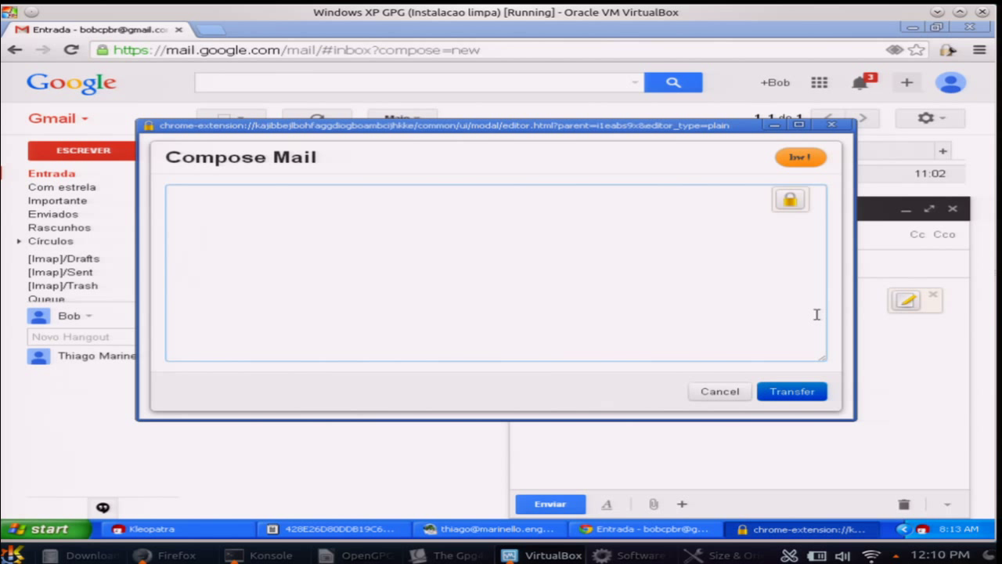
text(Oi! isso eh um segredo!)
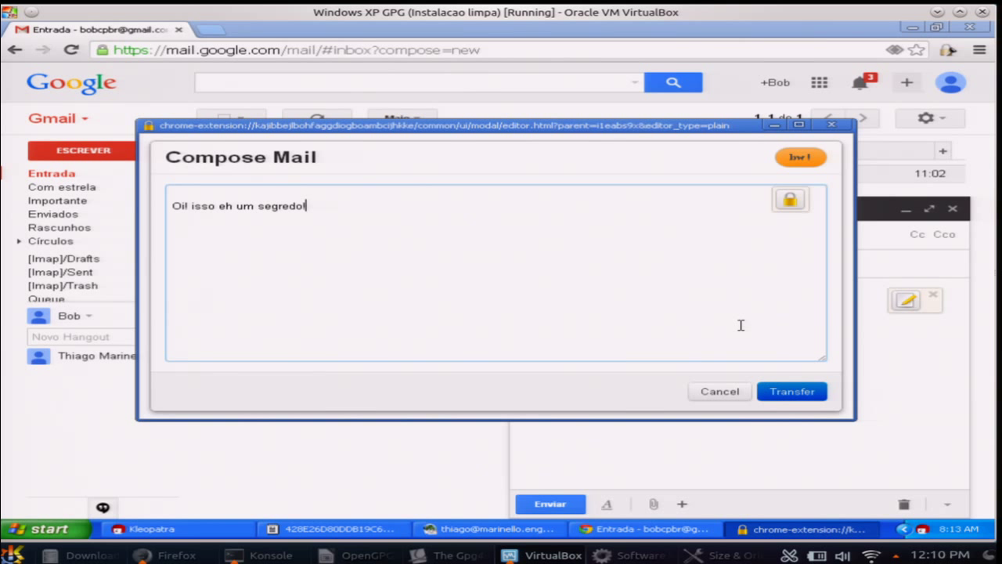
Encrypt the message for the contact's public key and transfer the PGP block into the draft
click(789, 200)
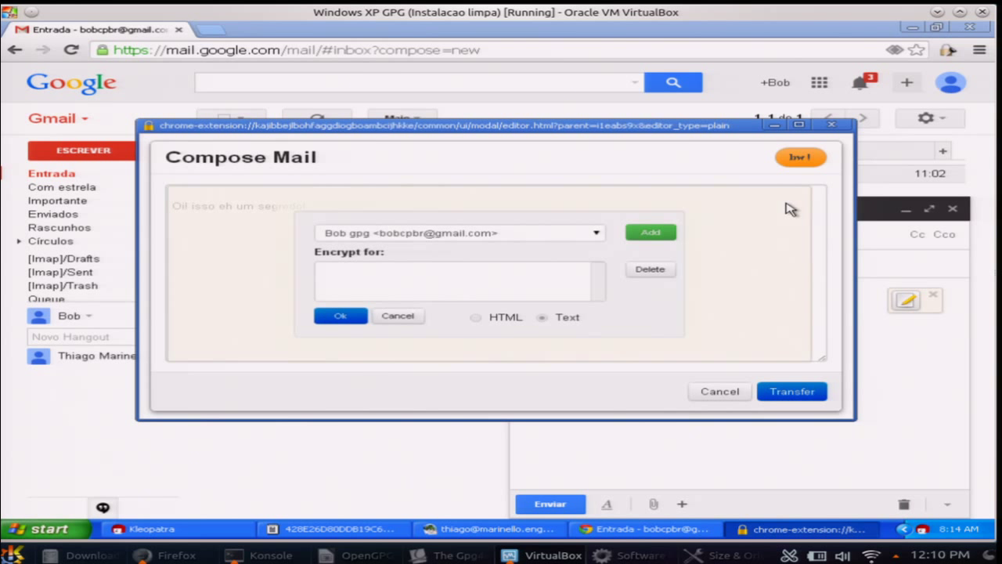
click(596, 235)
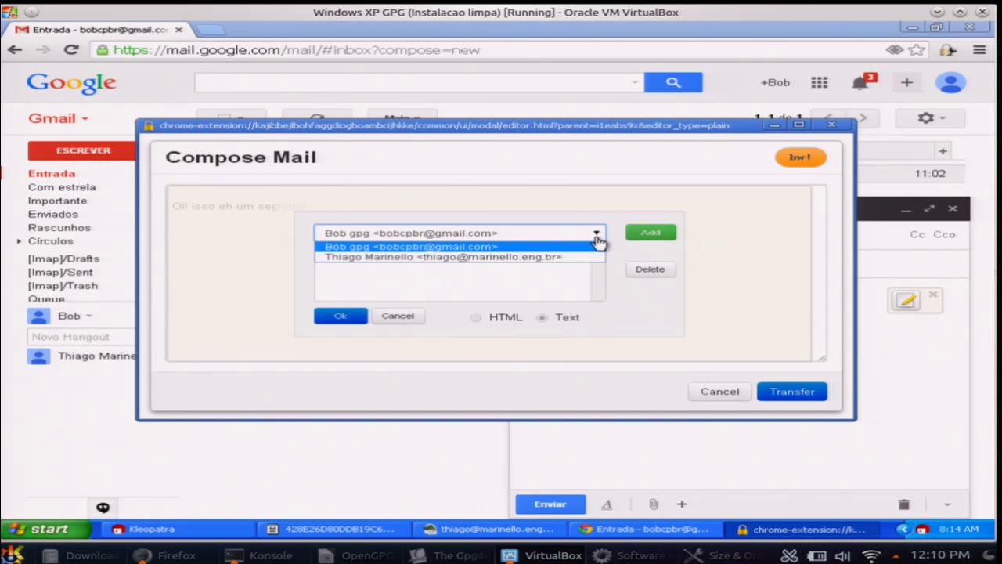
click(566, 248)
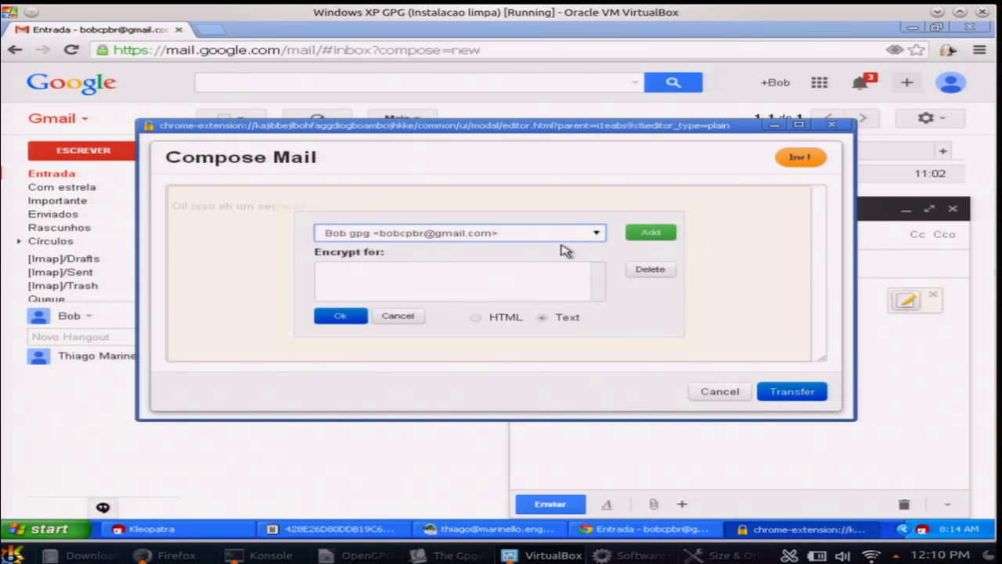
click(532, 236)
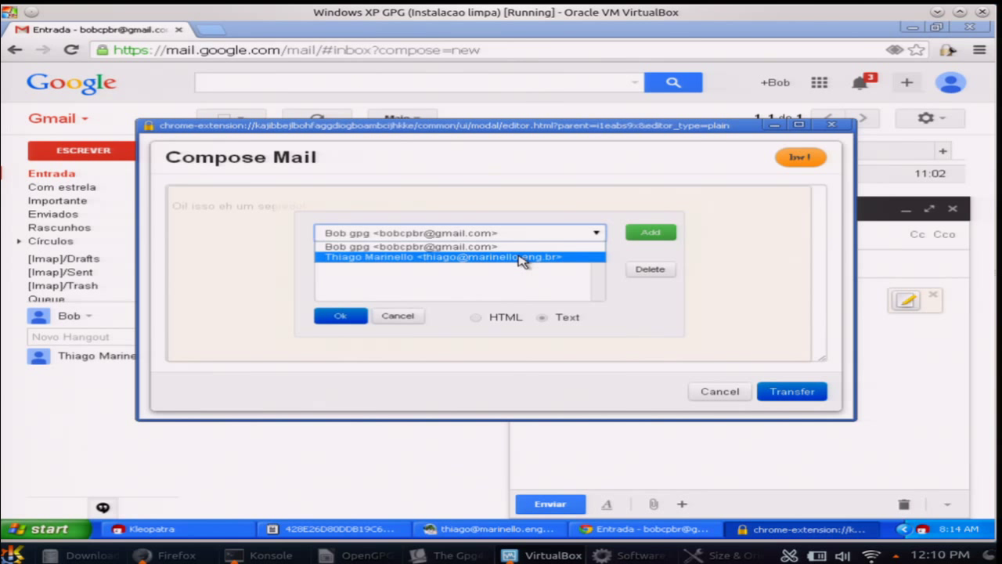
click(522, 259)
click(642, 234)
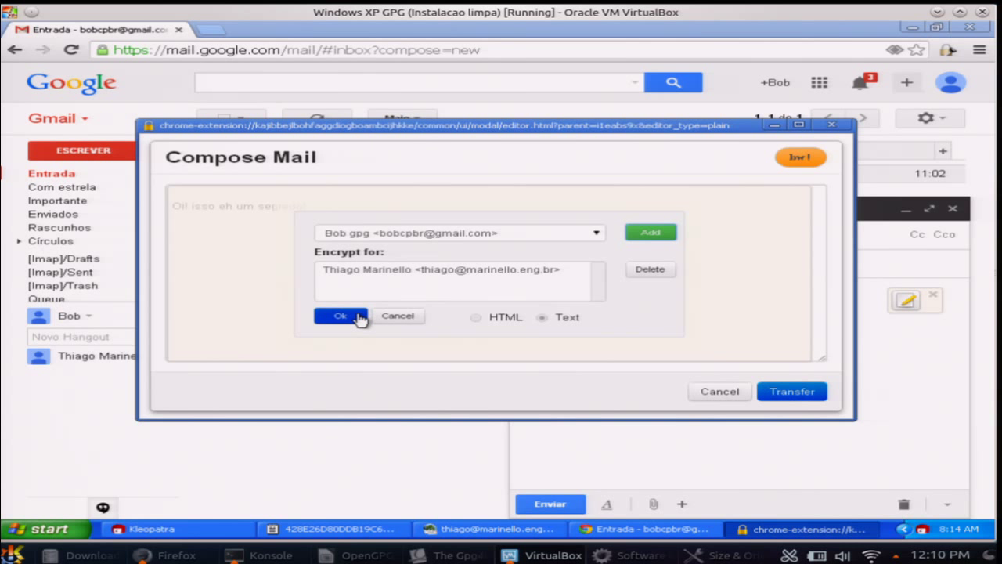
click(338, 316)
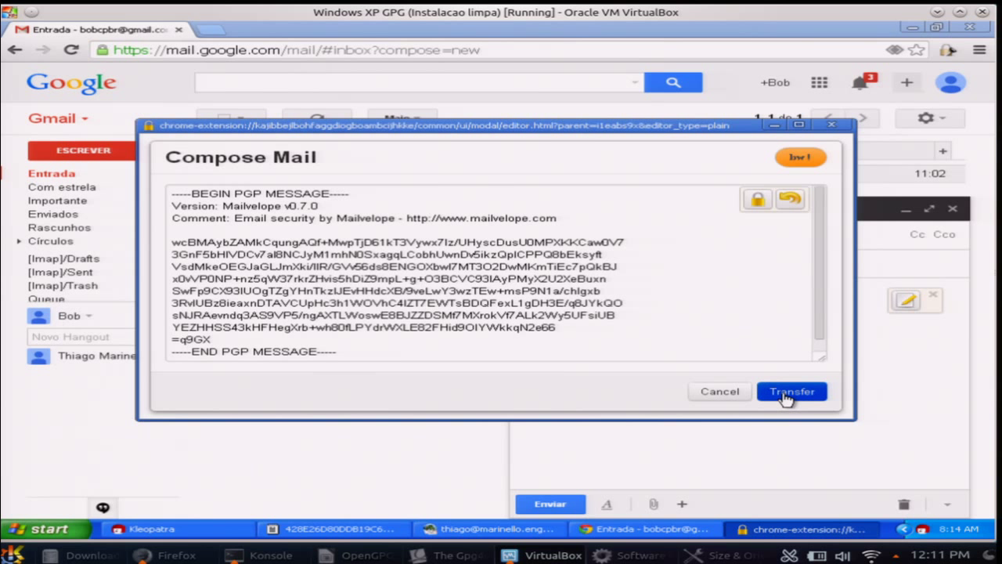
click(786, 395)
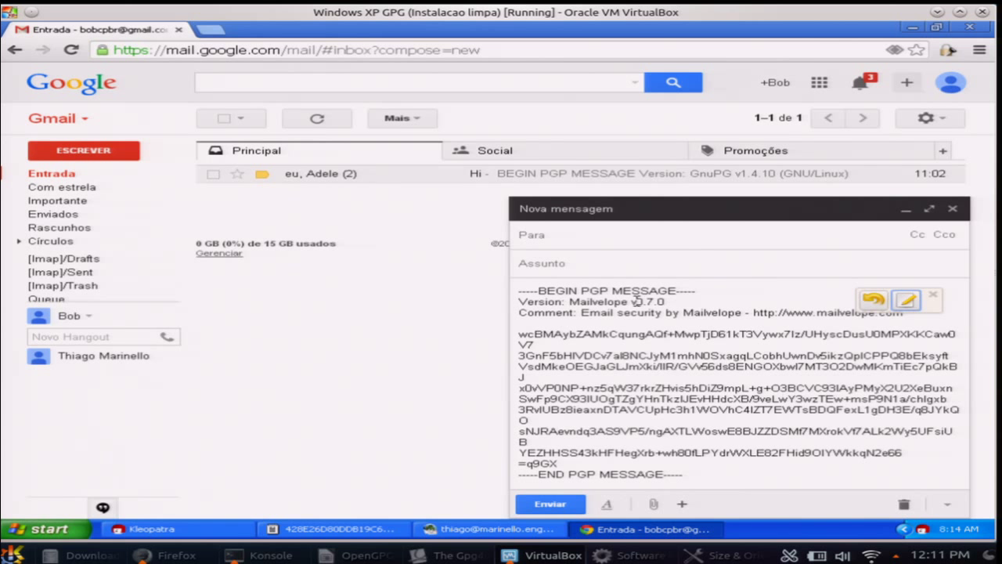
Address the encrypted draft to the contact, add the subject 'segredo', and send it
click(586, 232)
text(thiag)
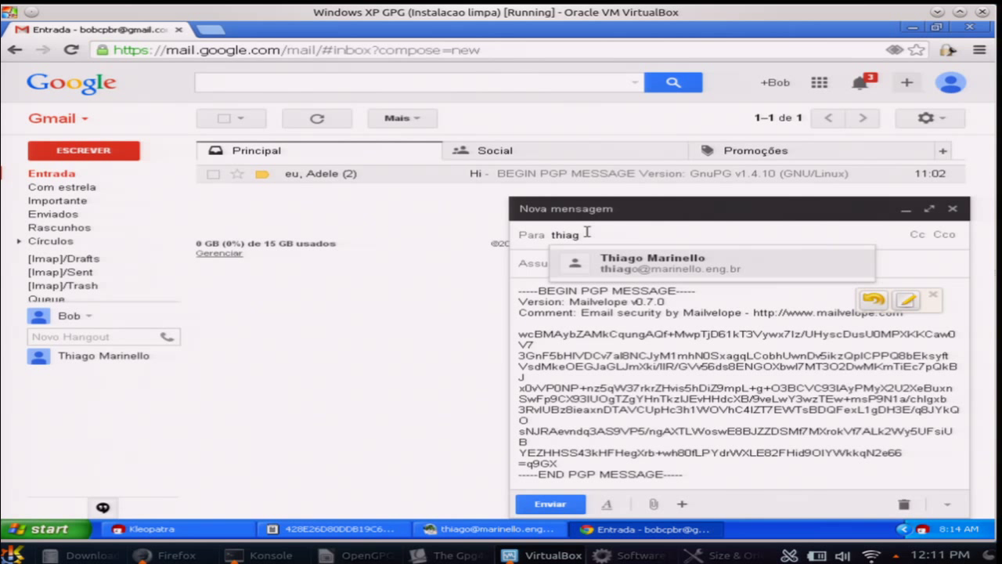
key(Return)
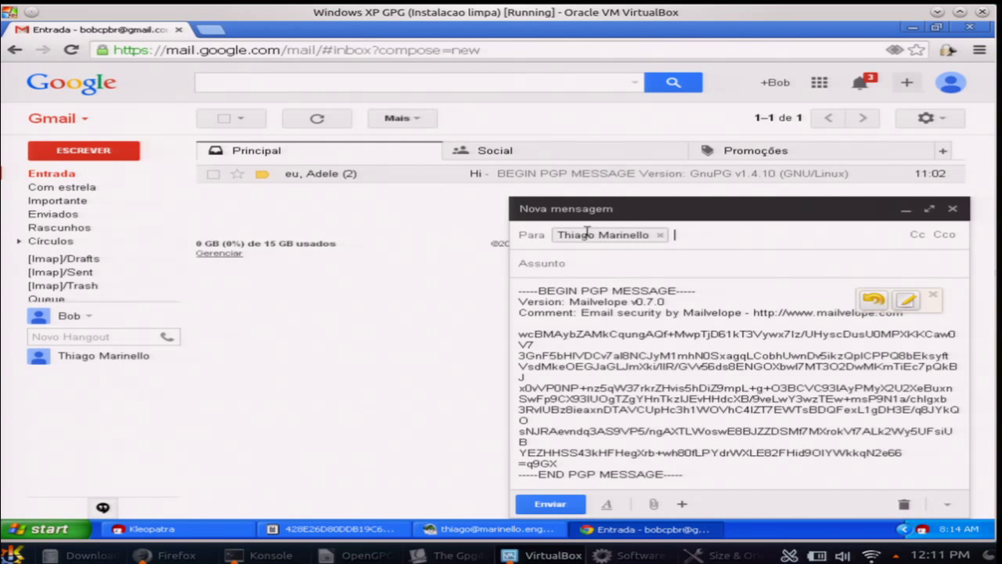
click(599, 259)
text(se)
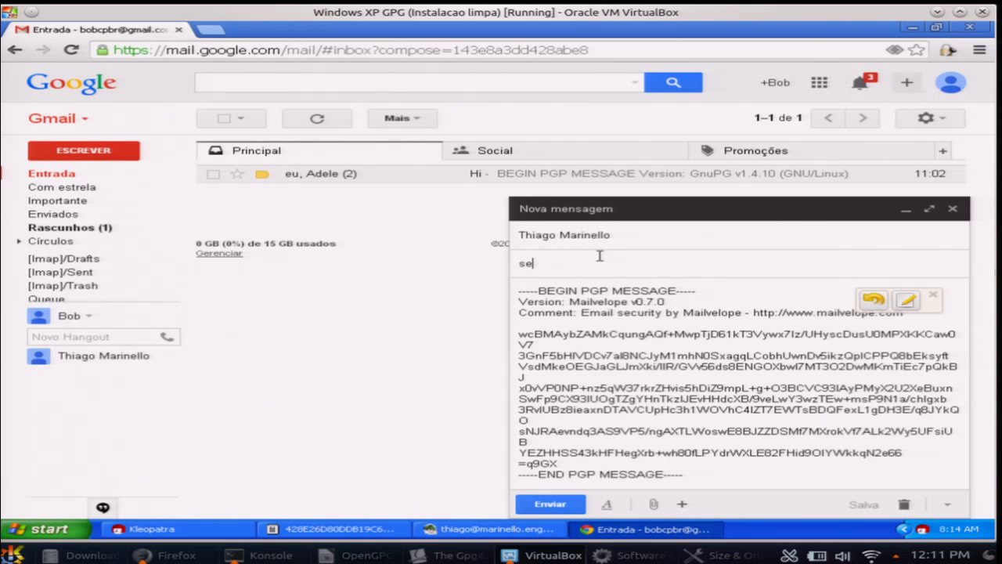
text(gredo)
click(561, 505)
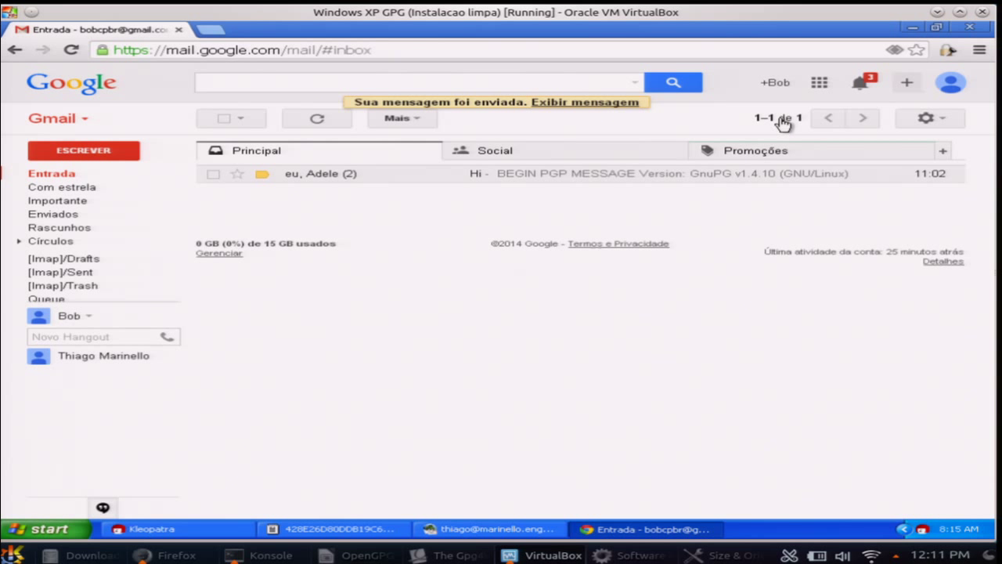
Open Mailvelope's Options page to show the key ring's two keys created 31.01.2014
click(948, 52)
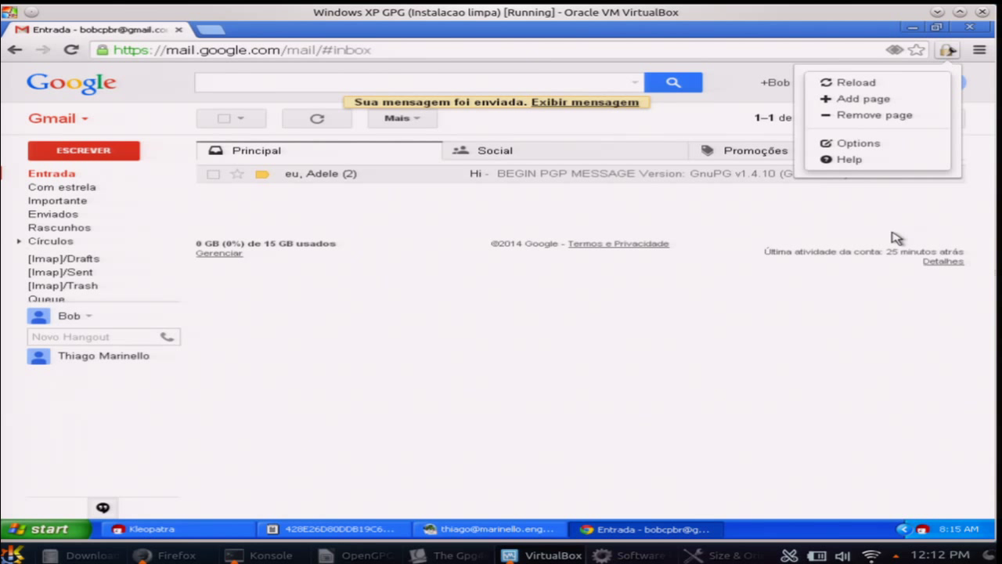
click(827, 319)
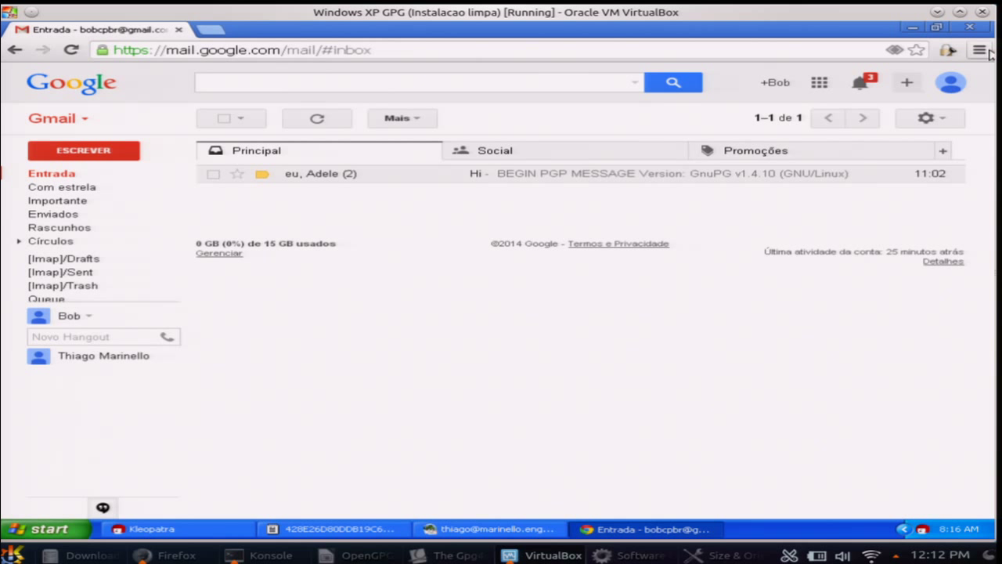
click(949, 50)
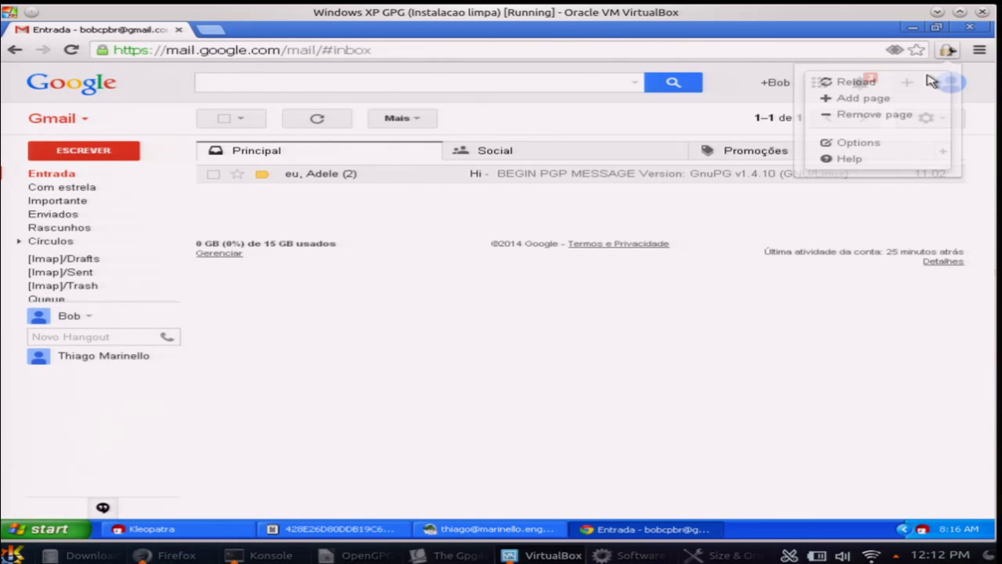
click(886, 146)
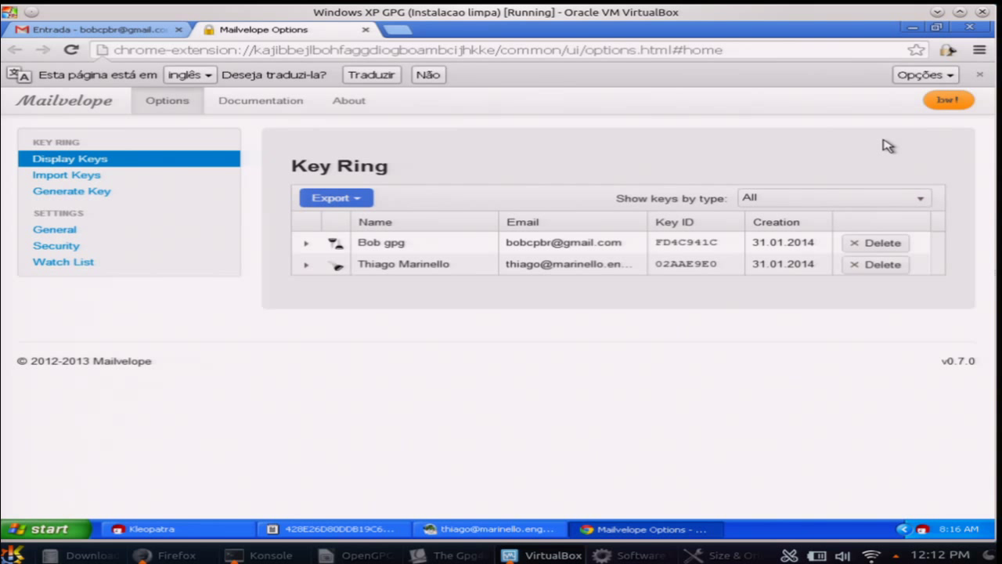
click(980, 76)
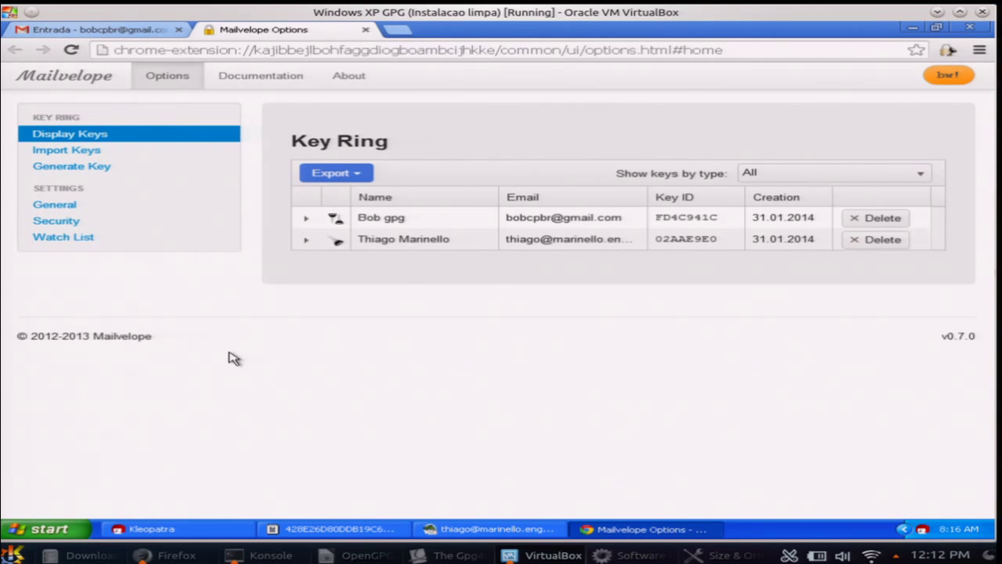
click(379, 555)
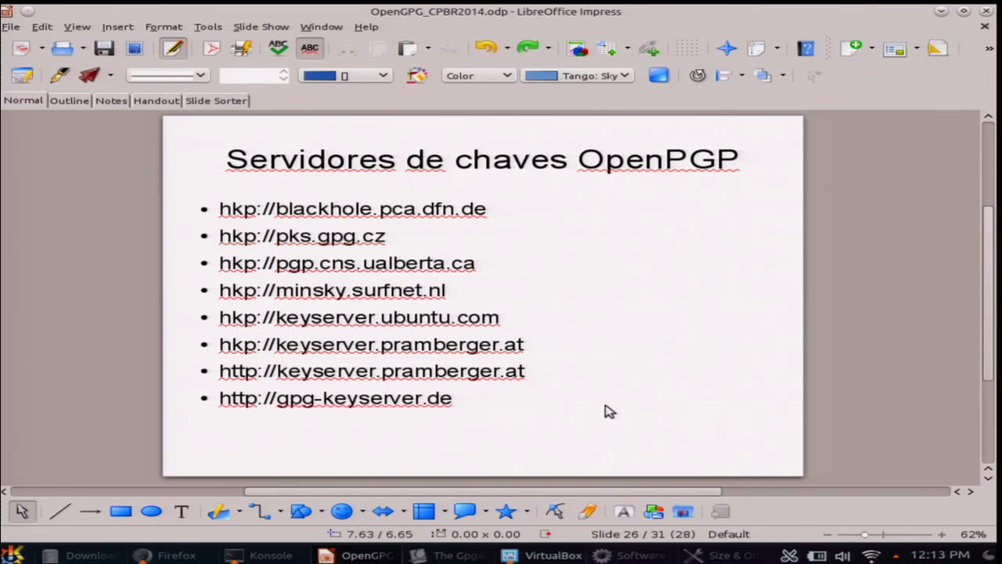
click(941, 11)
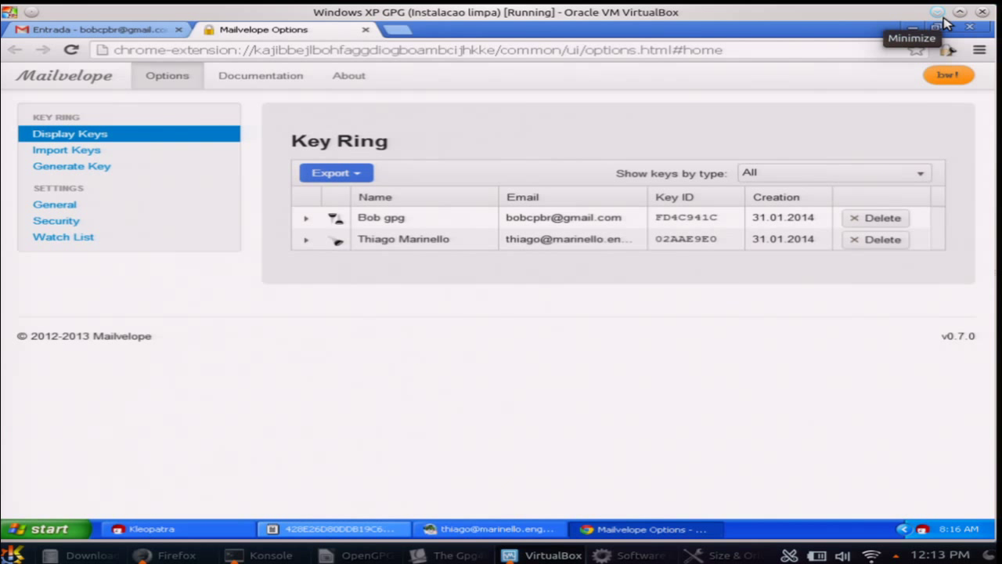